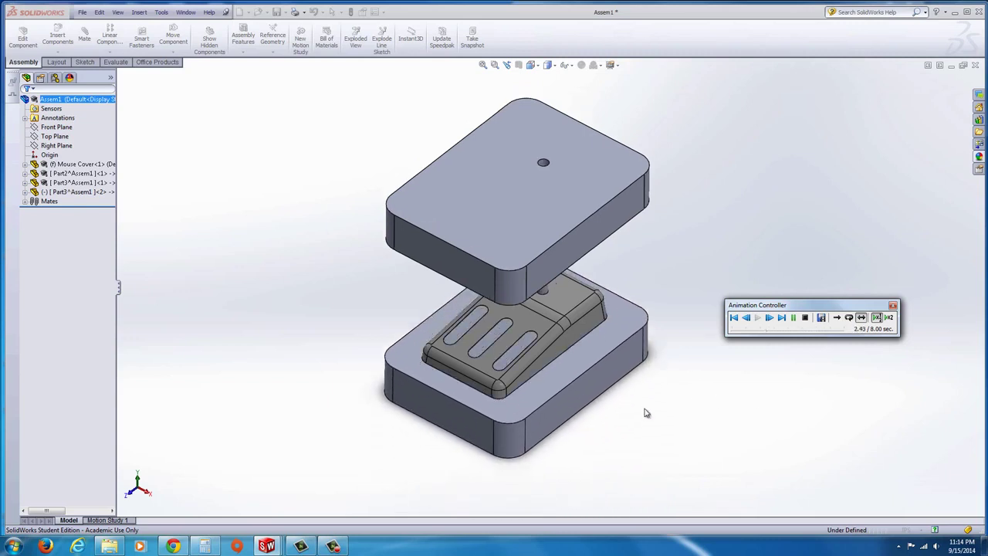
Stop the explode animation, discard the changes to the Assem1 assembly, and close both the assembly and the Mouse Cover part
middle_click_drag(643, 384, 658, 426)
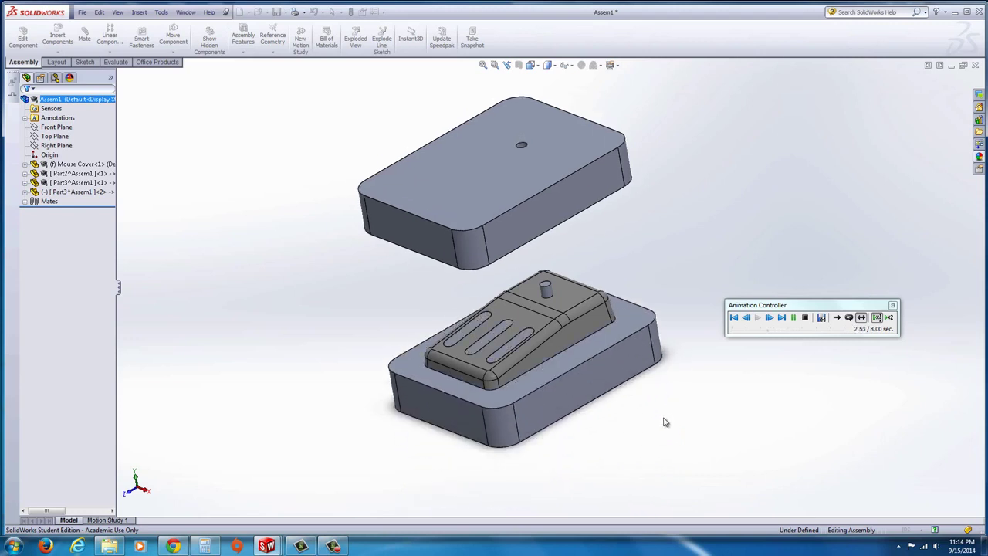
left_click(892, 305)
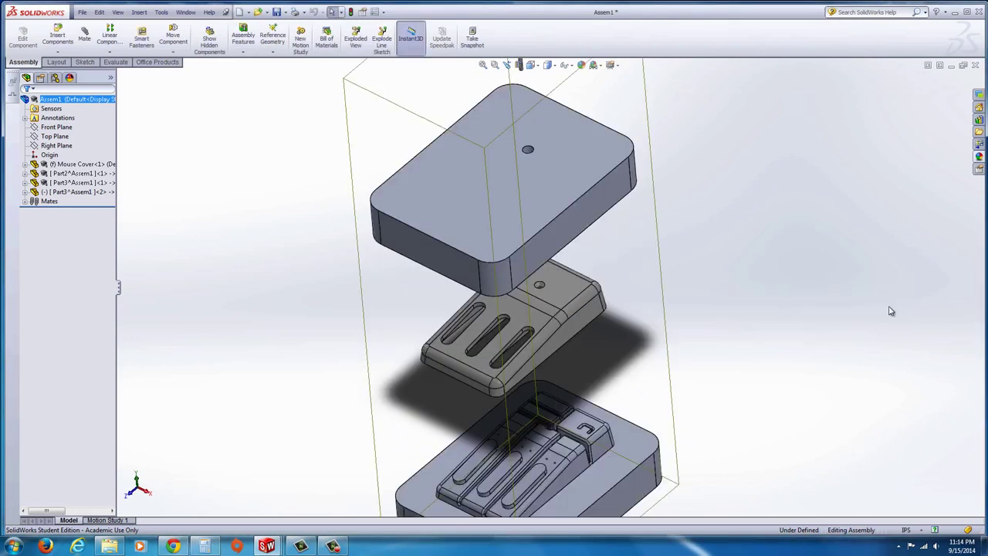
left_click(974, 65)
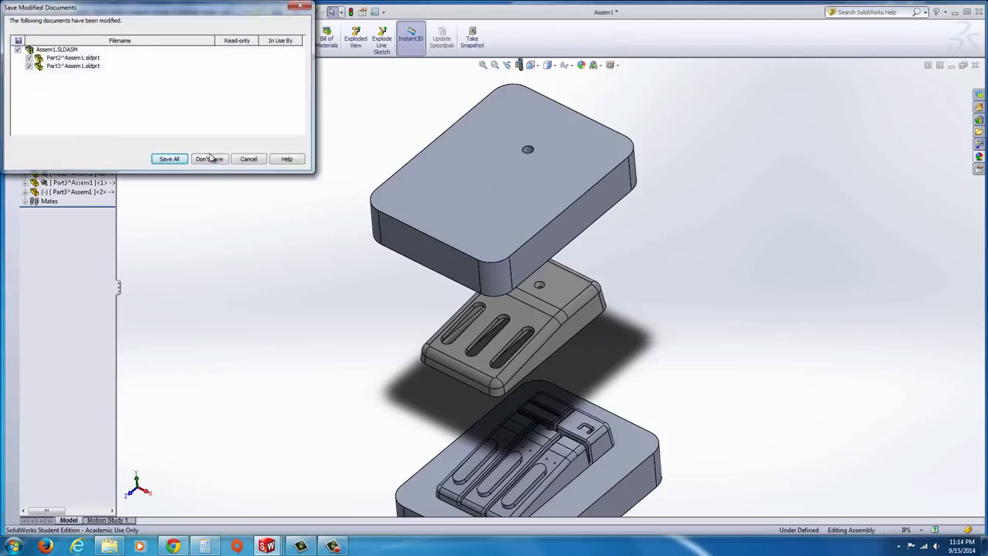
left_click(220, 161)
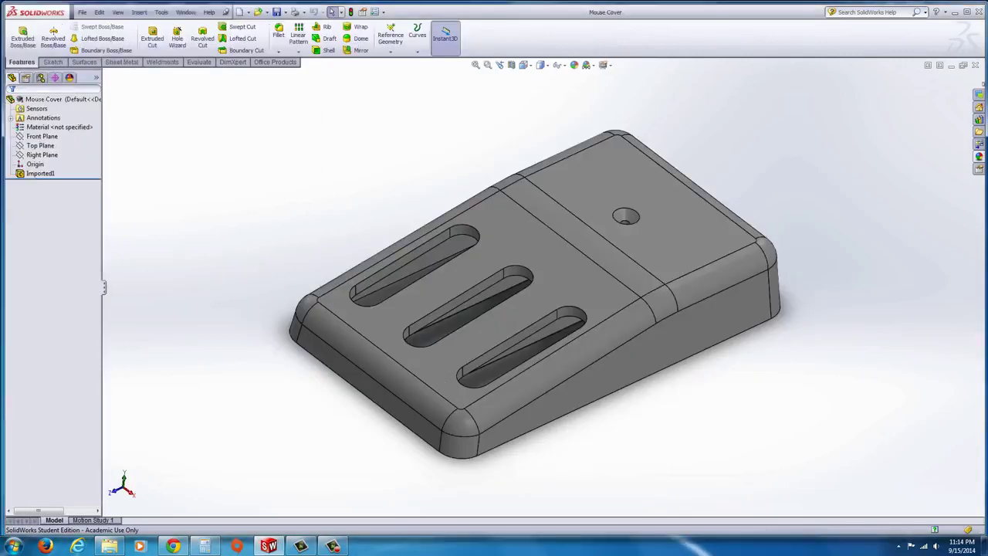
left_click(975, 65)
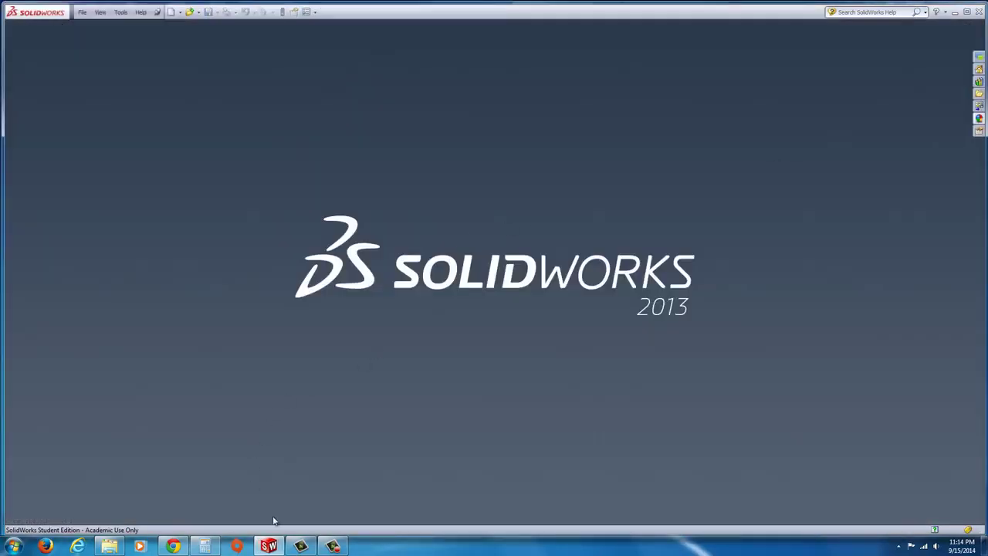
Switch to Chrome and download SolidWorks Mold Parts.zip through the Exercise 3 - 7 part files link on the Mold Design page
left_click(173, 546)
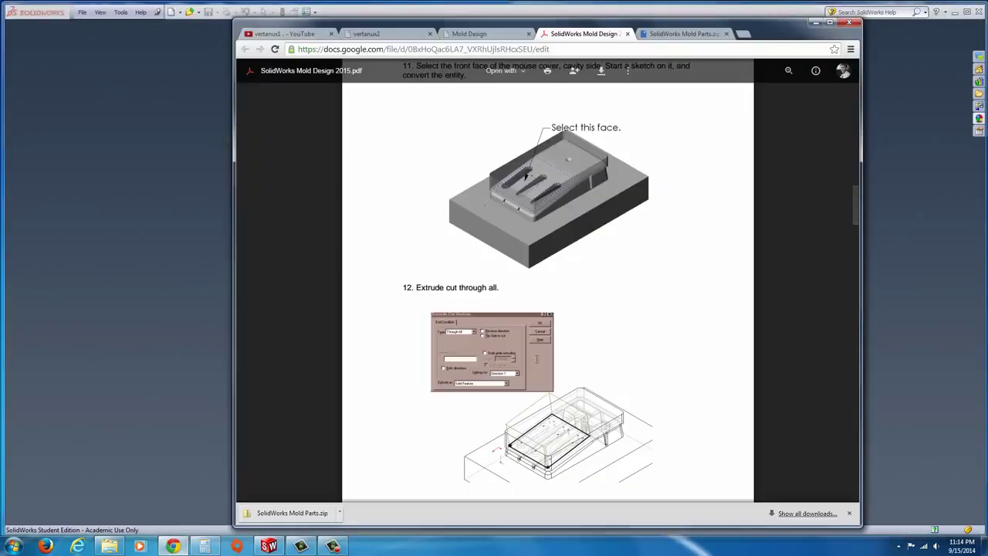
left_click(476, 35)
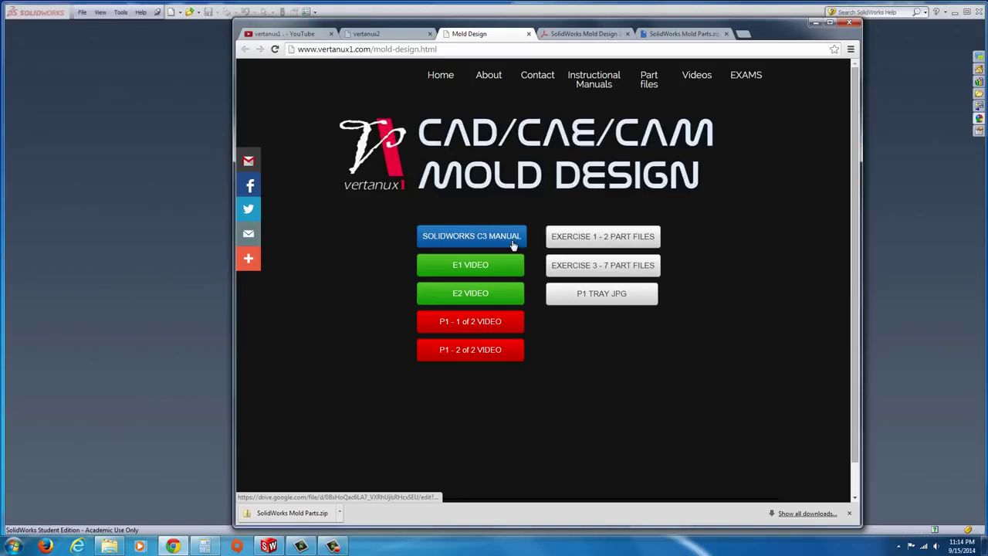
left_click(599, 271)
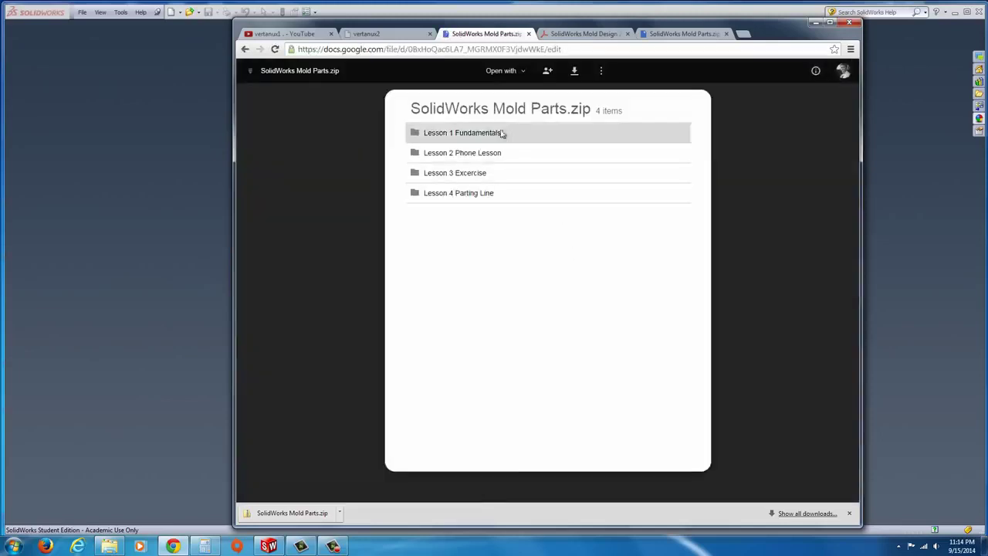
left_click(575, 77)
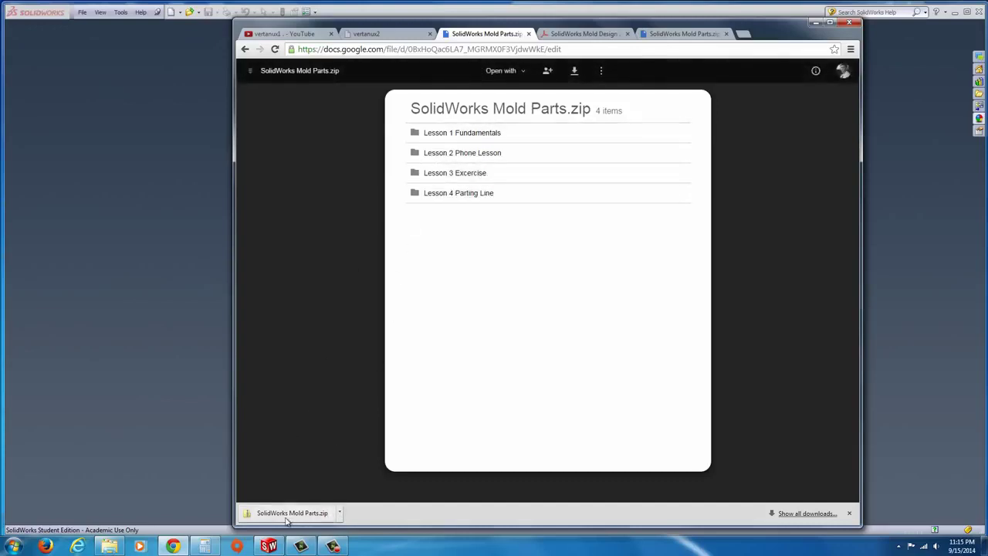
Show the downloaded zip in its folder and look in Lesson 1 Fundamentals for the Mouse Cover.x_b file
left_click(340, 514)
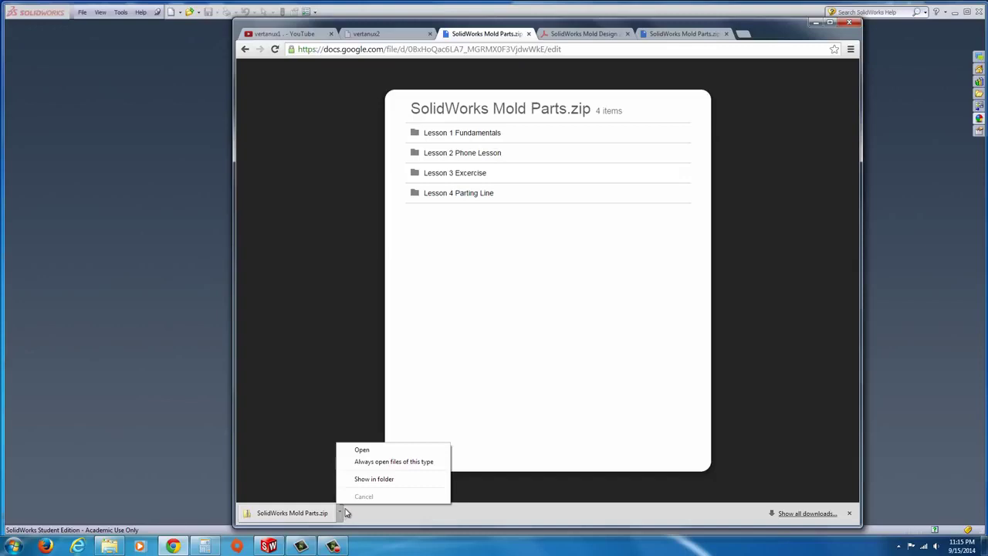
left_click(363, 479)
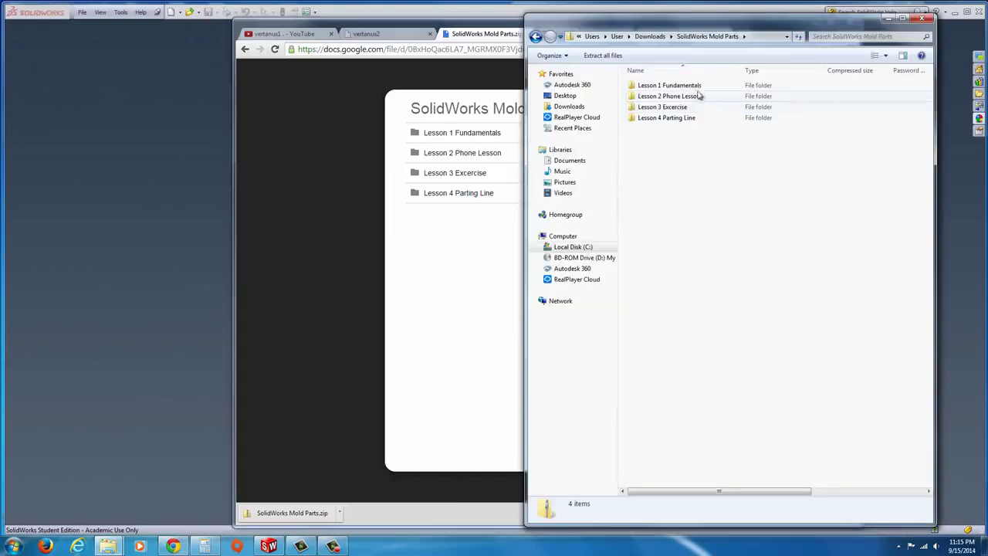
double_click(669, 88)
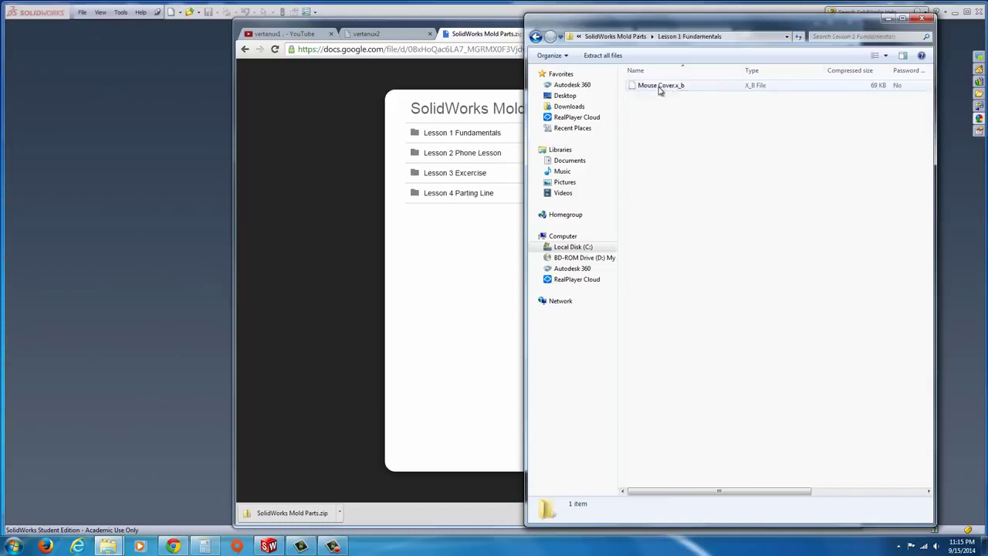
right_click(660, 88)
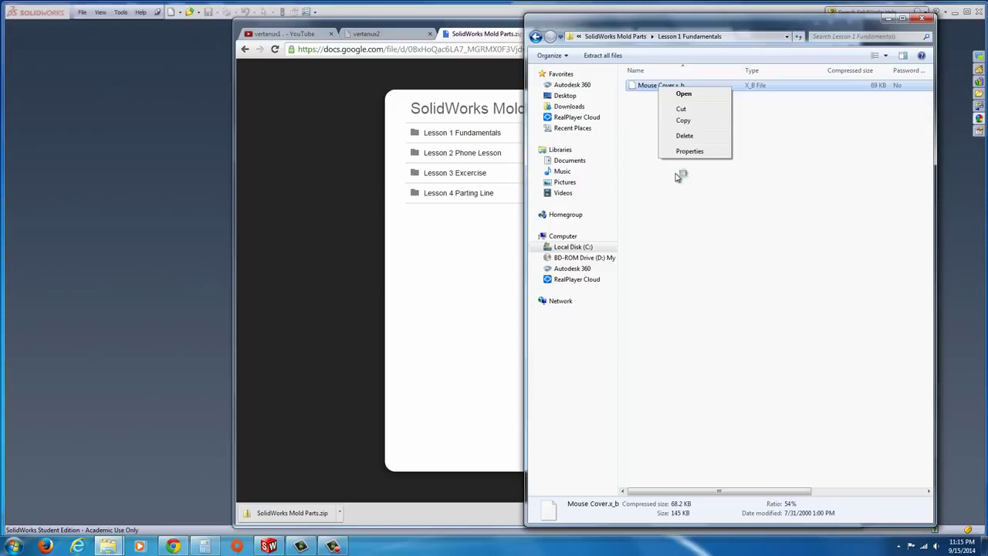
left_click(747, 192)
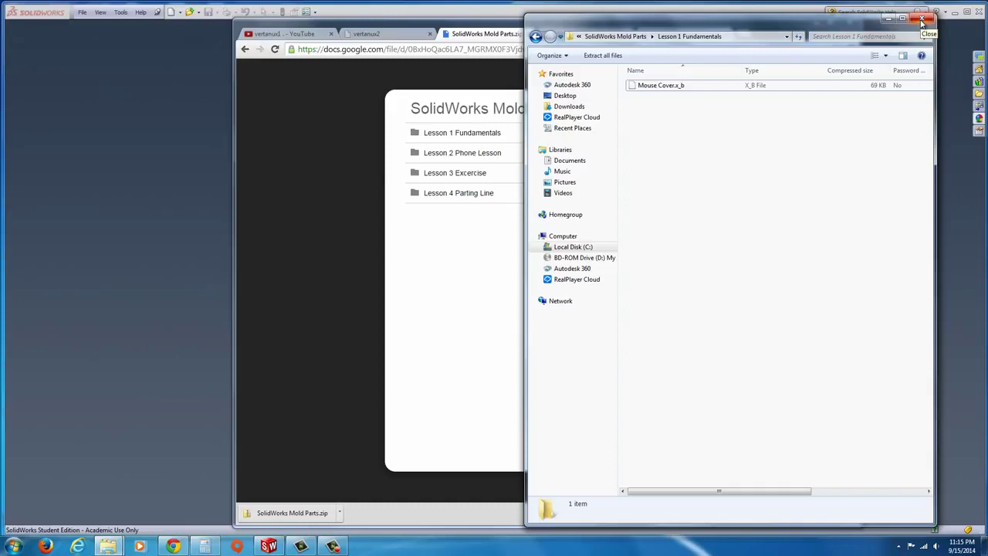
Switch to SolidWorks and open the Parasolid file Mouse Cover.x_b from the Desktop, declining import diagnostics and feature recognition
left_click(150, 150)
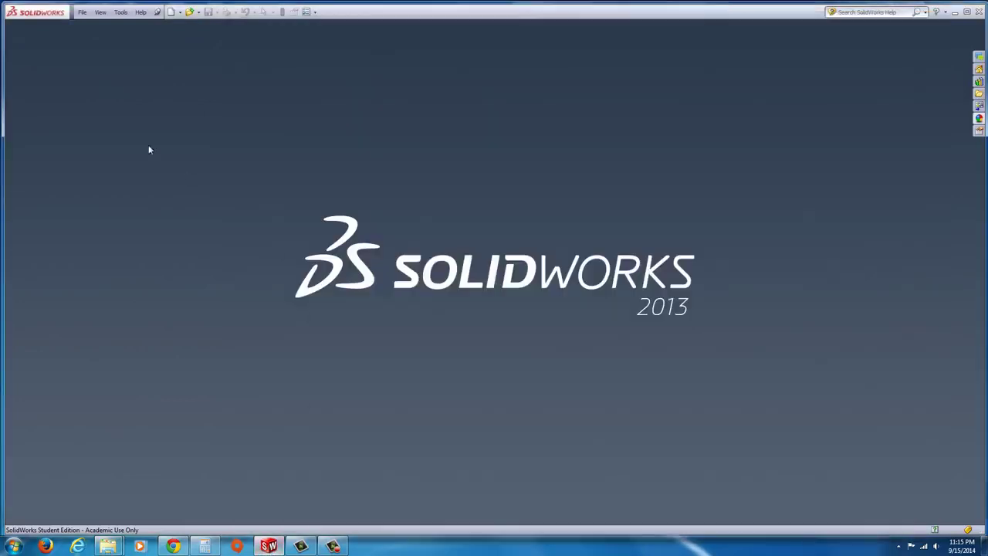
left_click(82, 13)
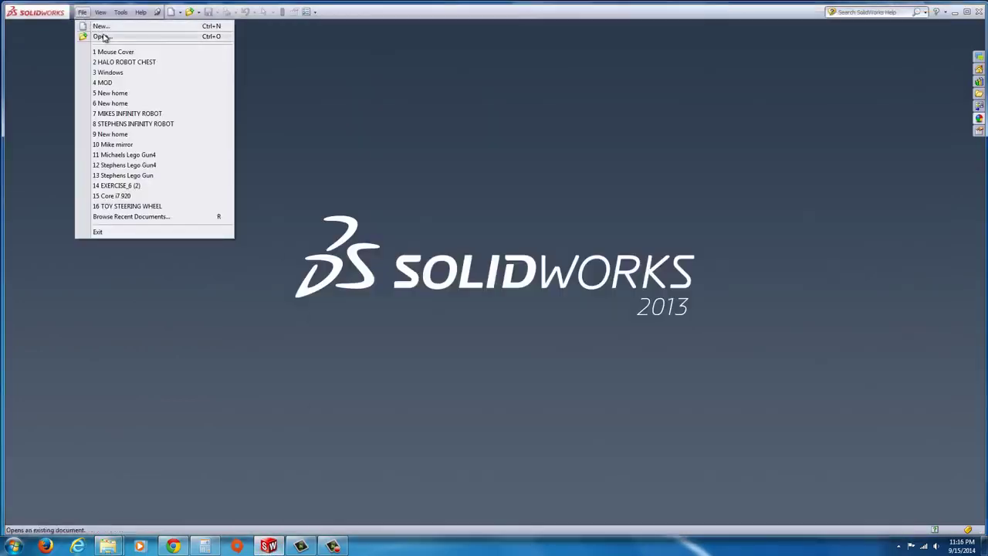
mouse_move(110, 53)
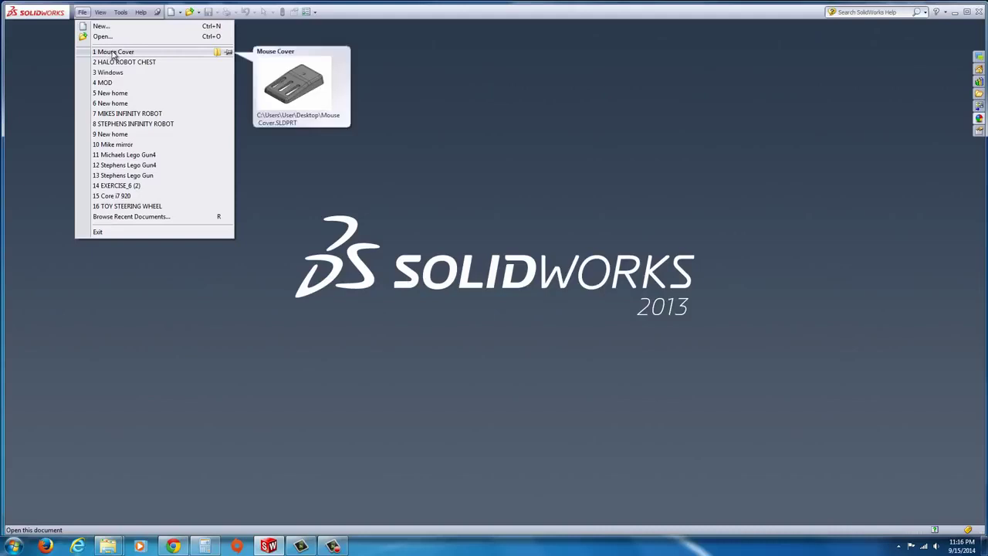
left_click(103, 36)
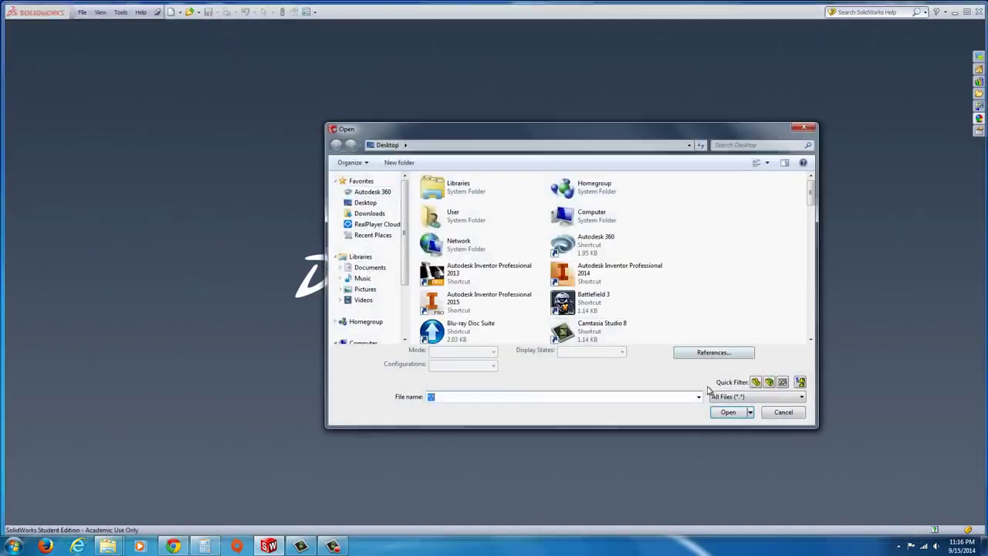
left_click(722, 397)
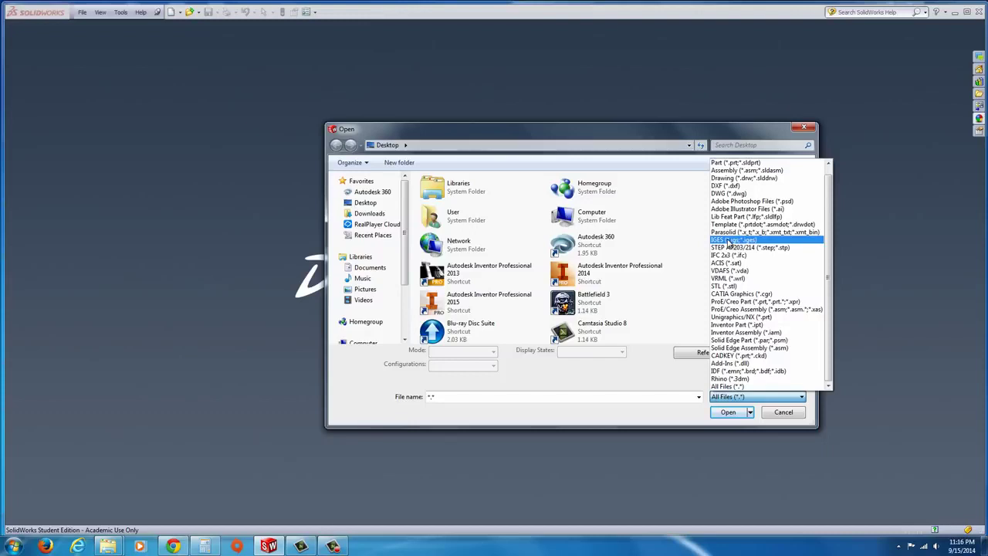
left_click(738, 231)
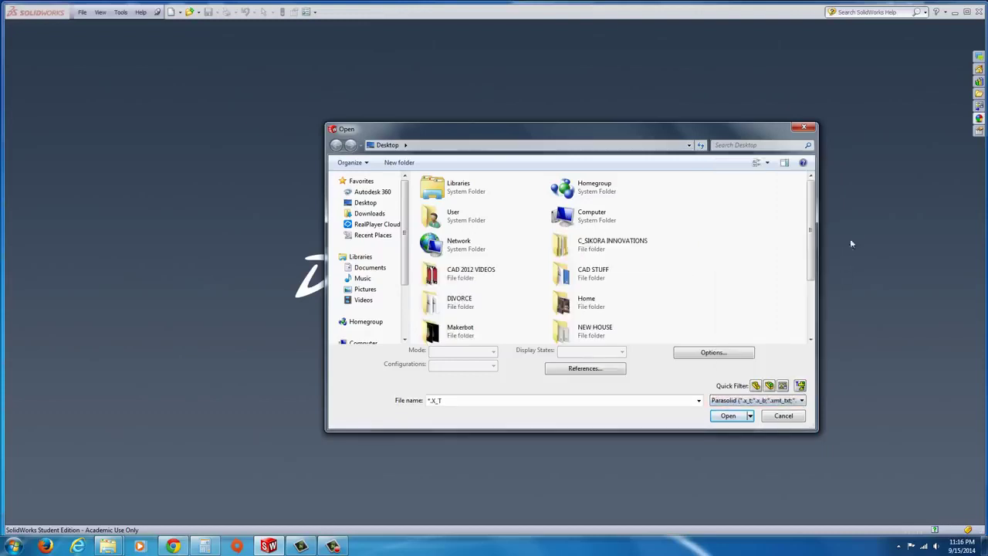
left_click_drag(812, 222, 812, 280)
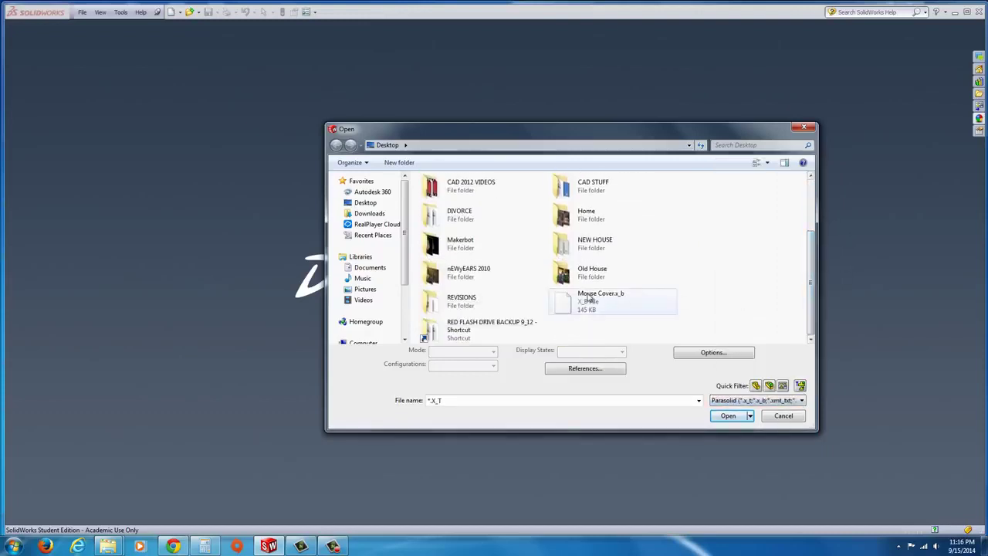
left_click(571, 307)
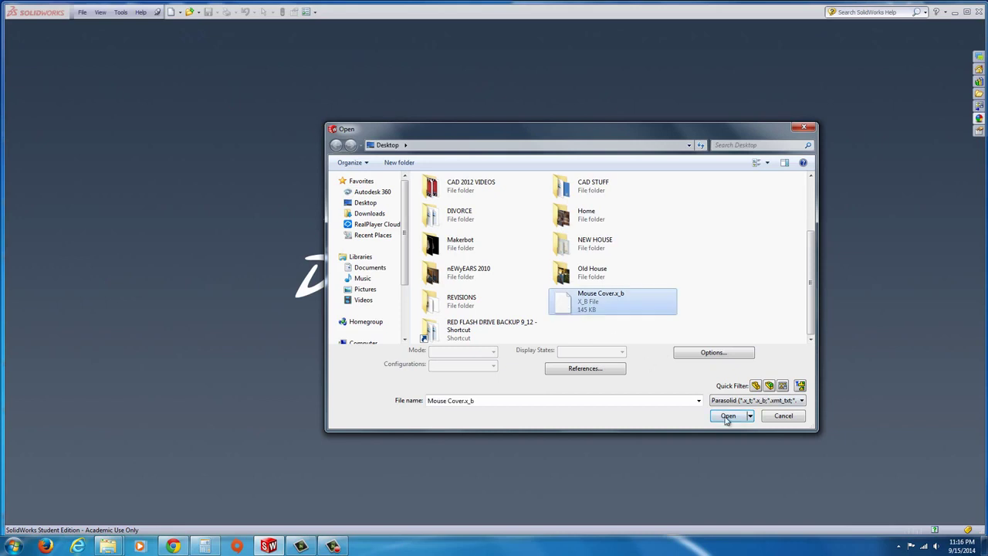
left_click(726, 417)
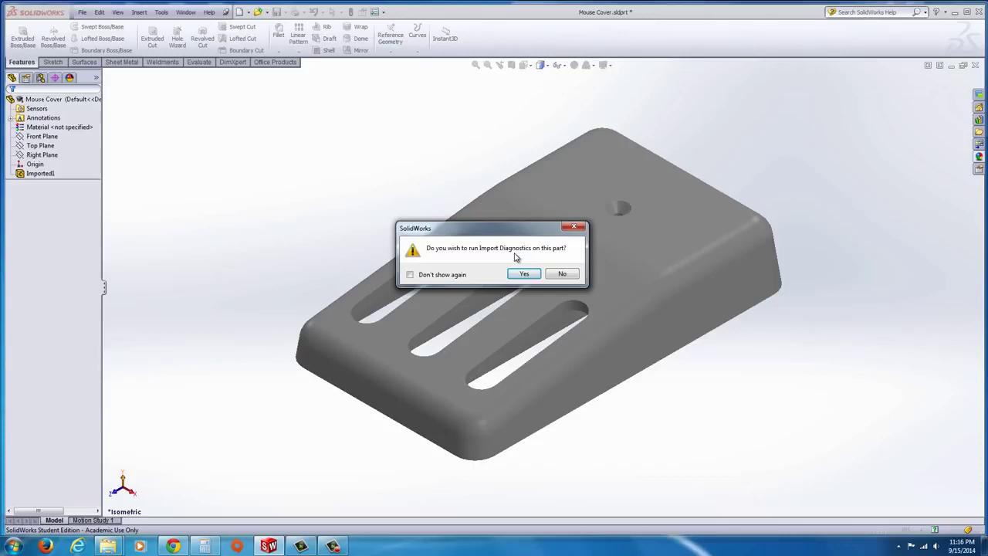
left_click(563, 274)
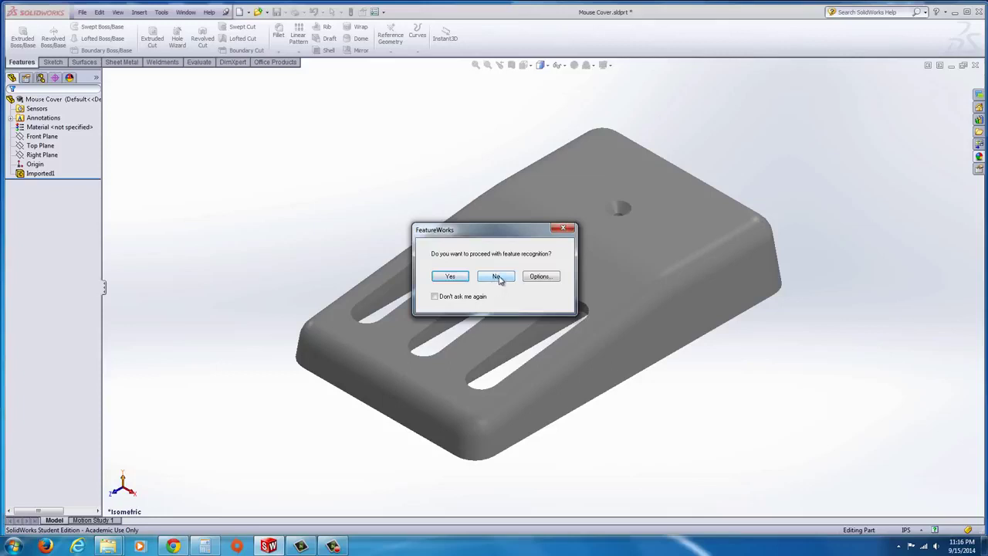
left_click(497, 278)
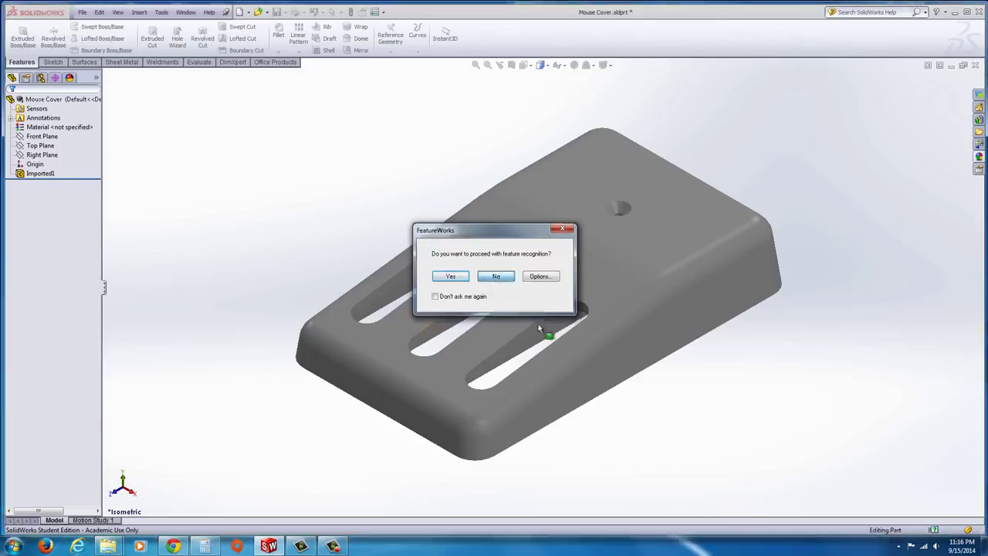
Set the display style of the imported mouse cover to Shaded With Edges
left_click(545, 66)
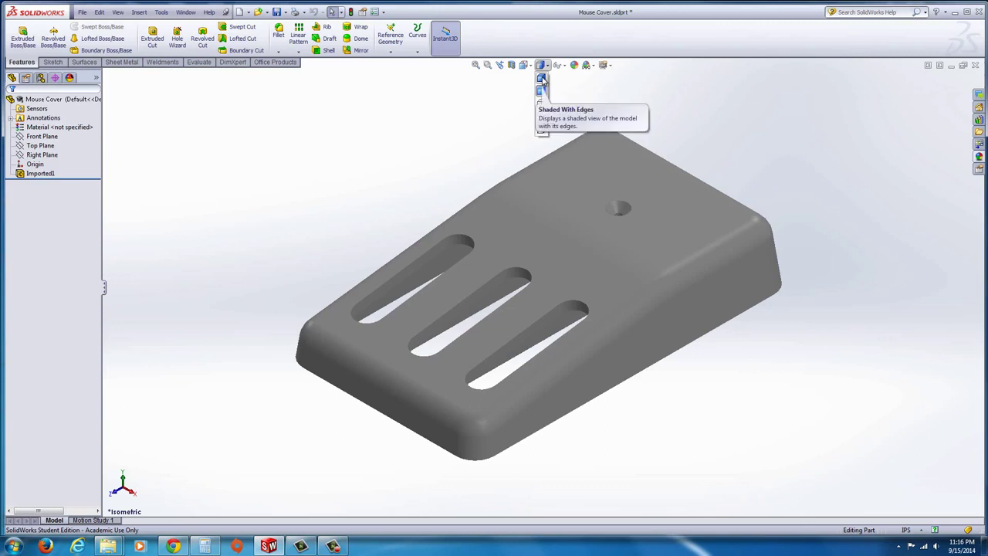
left_click(542, 80)
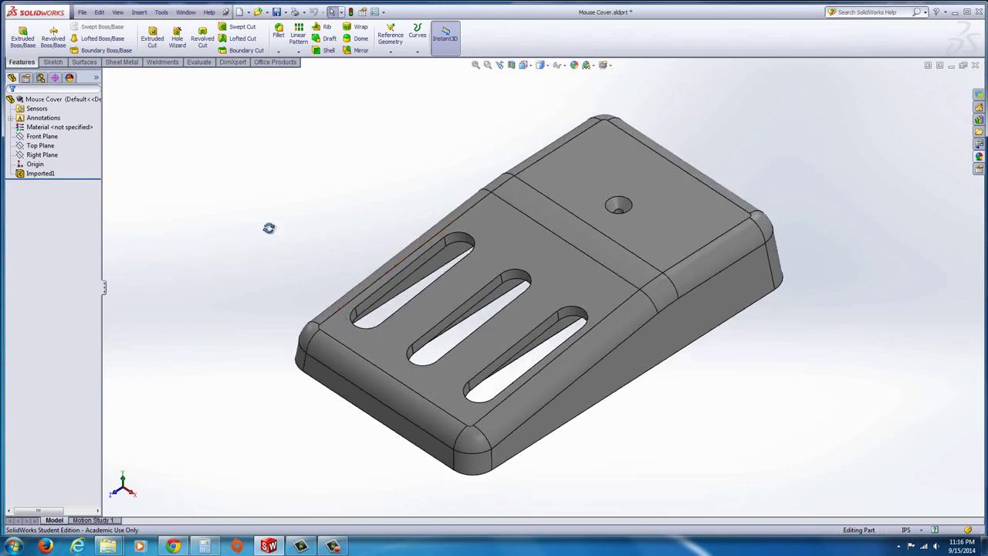
middle_click_drag(269, 228, 273, 217)
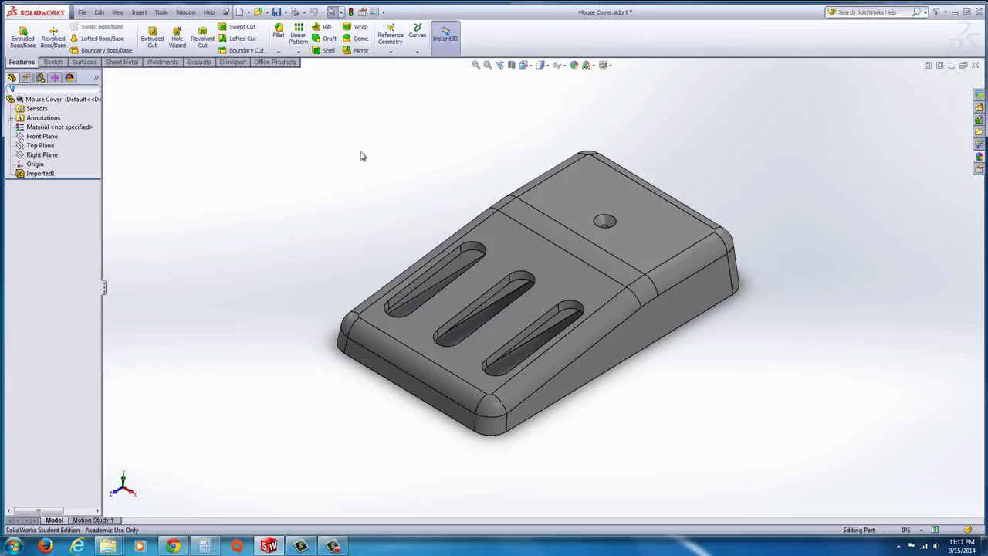
Make an assembly from the part, saving it to the Desktop as Mouse Cover and inserting it as the first component
left_click(83, 13)
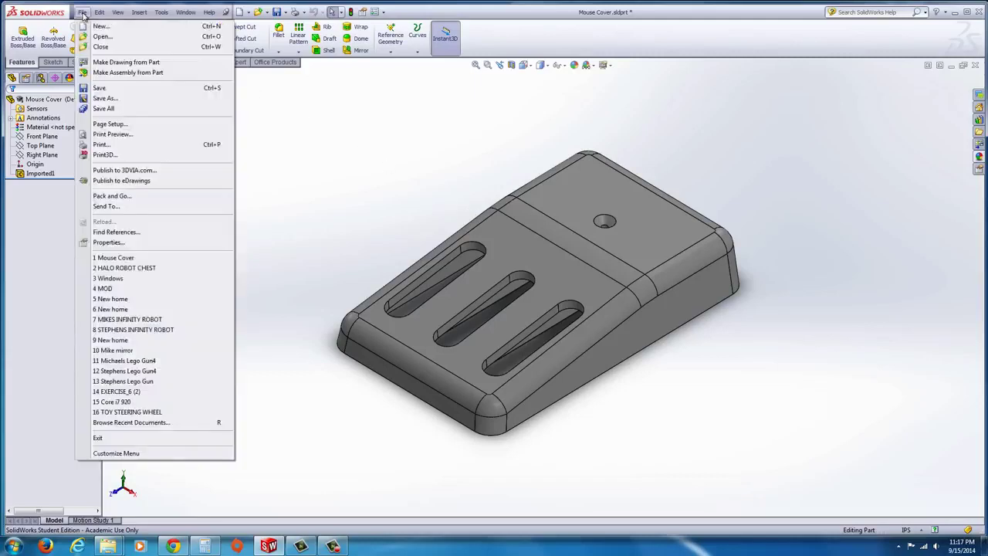
left_click(112, 73)
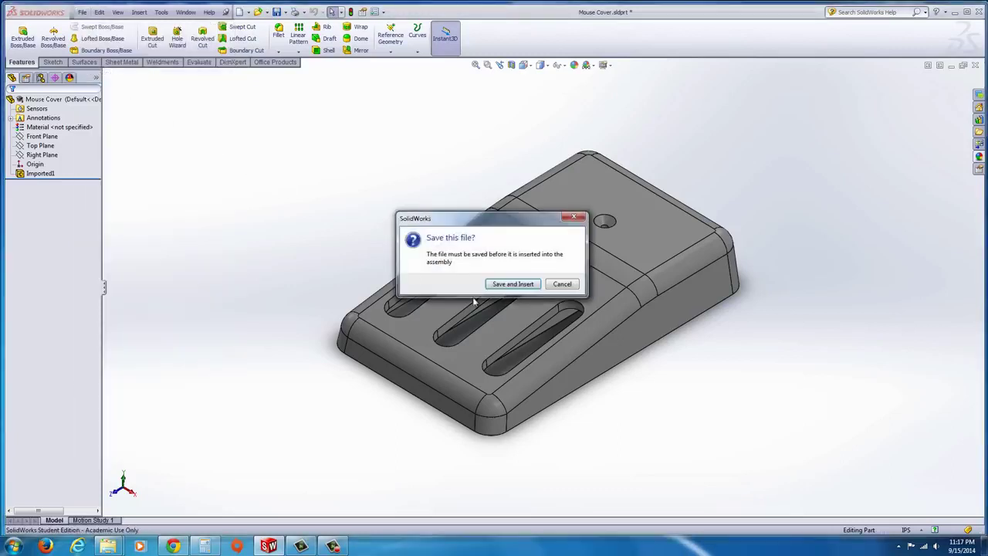
left_click(517, 284)
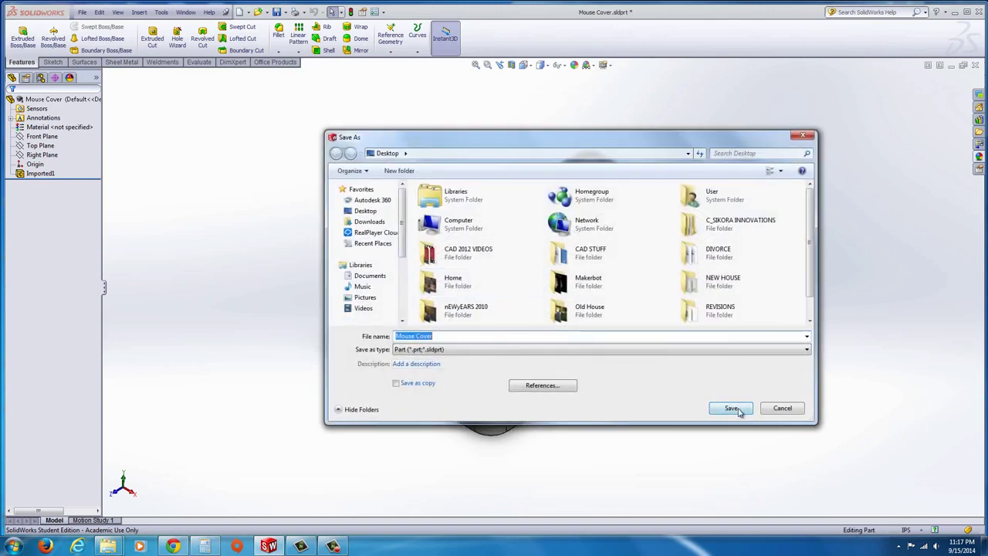
left_click(732, 409)
left_click(525, 276)
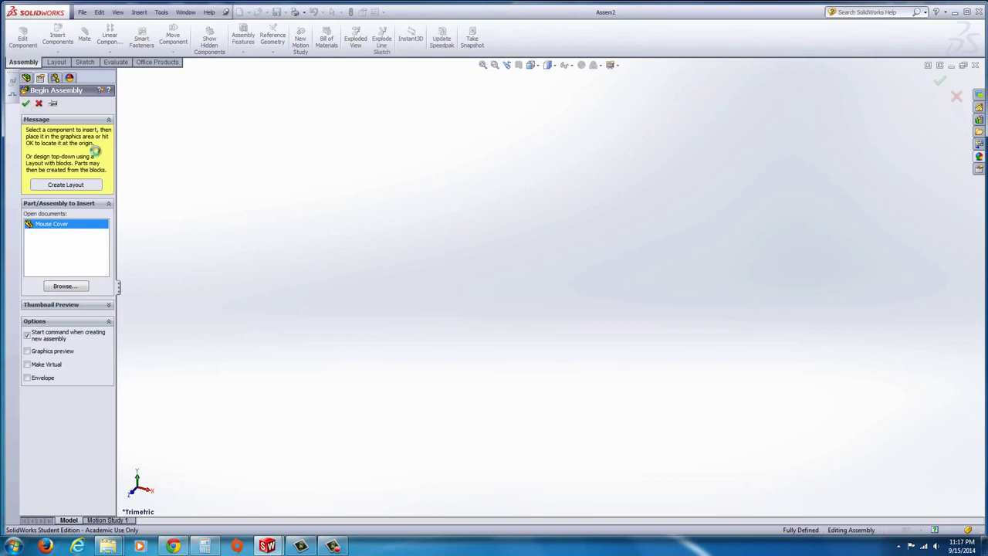
scroll(402, 308, "up", 3)
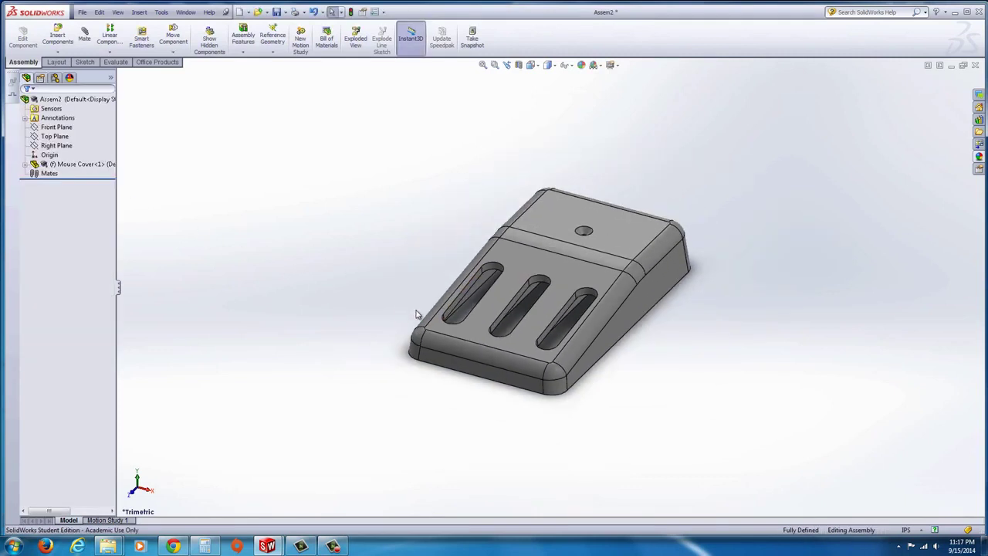
Insert a new part into the assembly, positioning it on the flat rim face on the mouse cover's underside
left_click(60, 52)
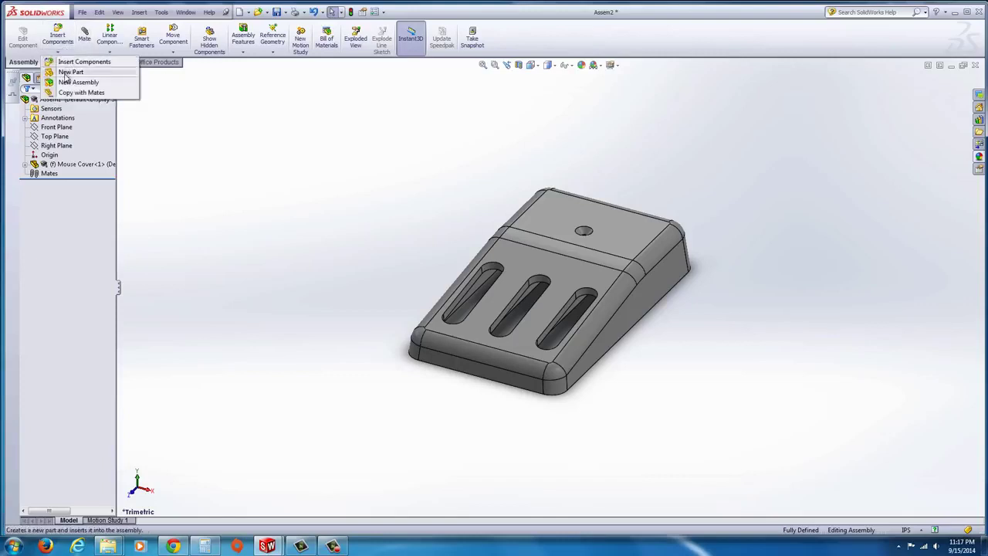
left_click(68, 72)
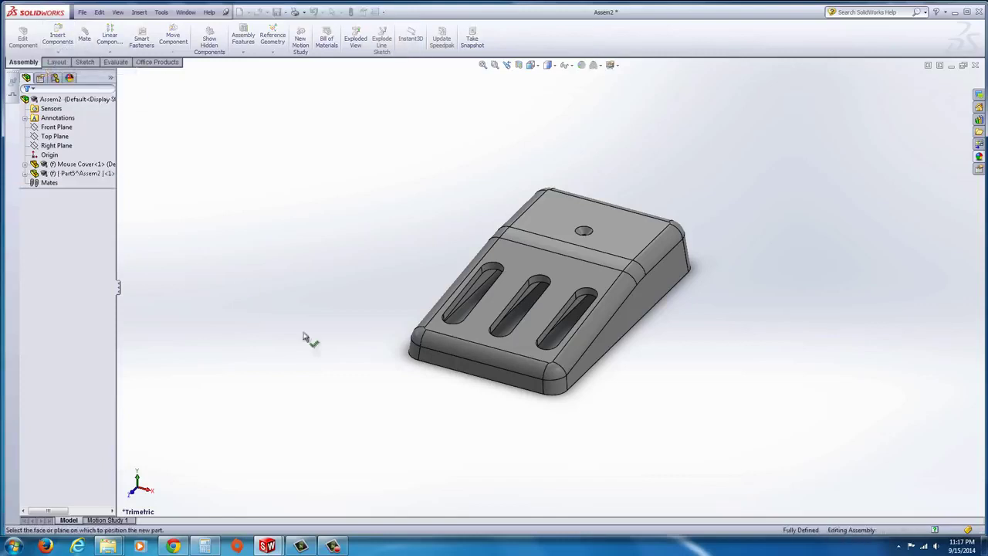
middle_click_drag(304, 335, 368, 146)
scroll(458, 194, "down", 5)
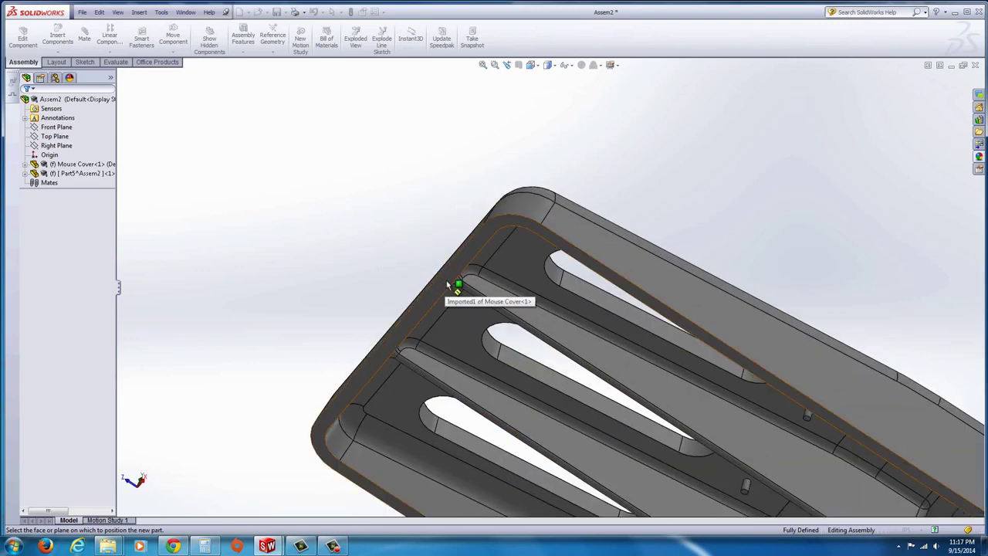
left_click(448, 285)
In the top view, sketch a corner rectangle about 4.21 by 5.42 in surrounding the whole mouse cover
scroll(414, 271, "up", 5)
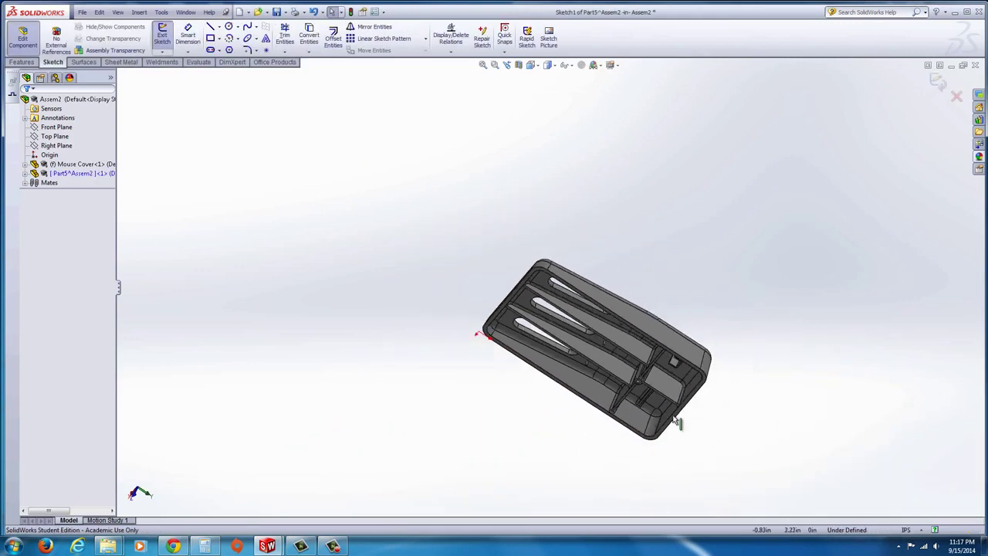
scroll(677, 421, "down", 3)
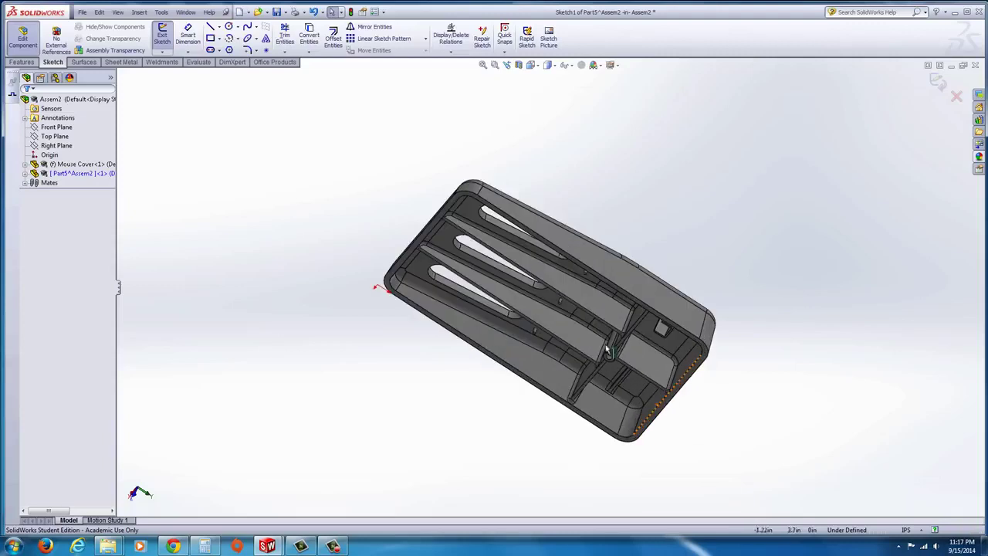
left_click(531, 65)
left_click(544, 91)
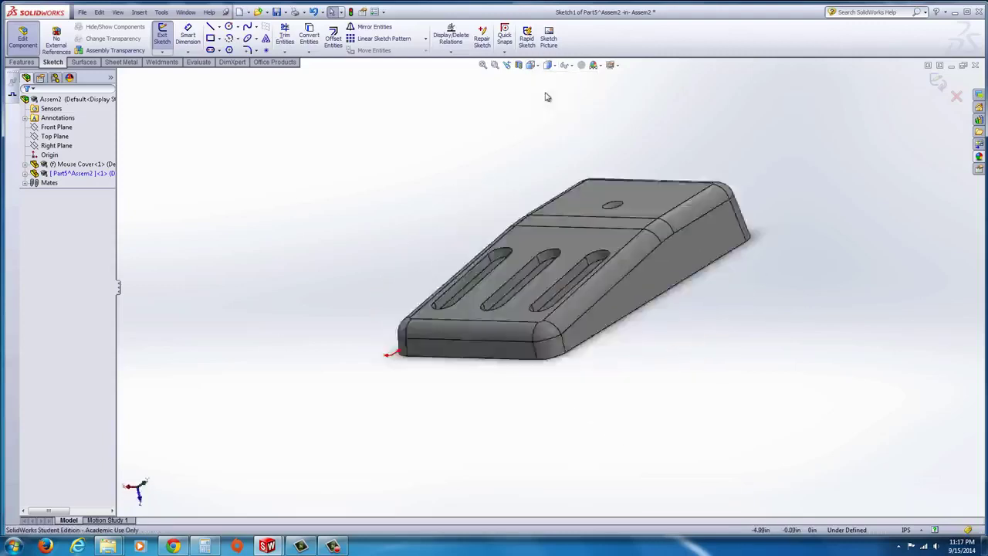
left_click(210, 38)
left_click(407, 106)
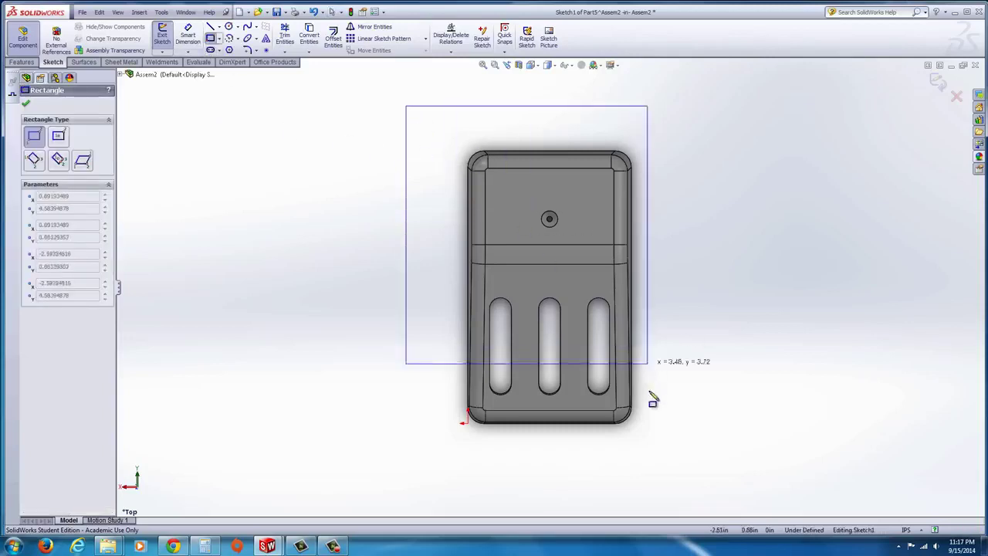
left_click(698, 480)
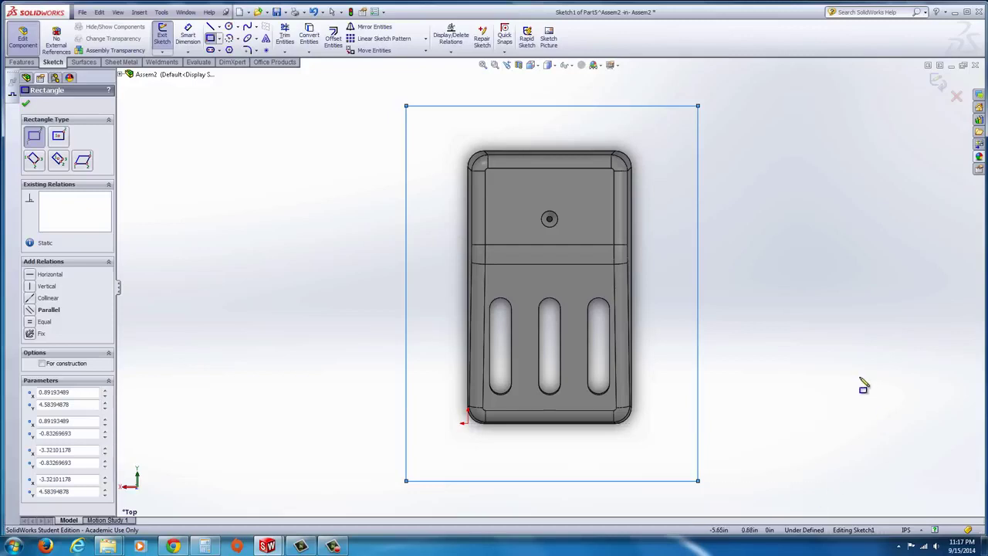
Dimension the rectangle to a width of 4.25 in and a height of 5.5 in
left_click(188, 34)
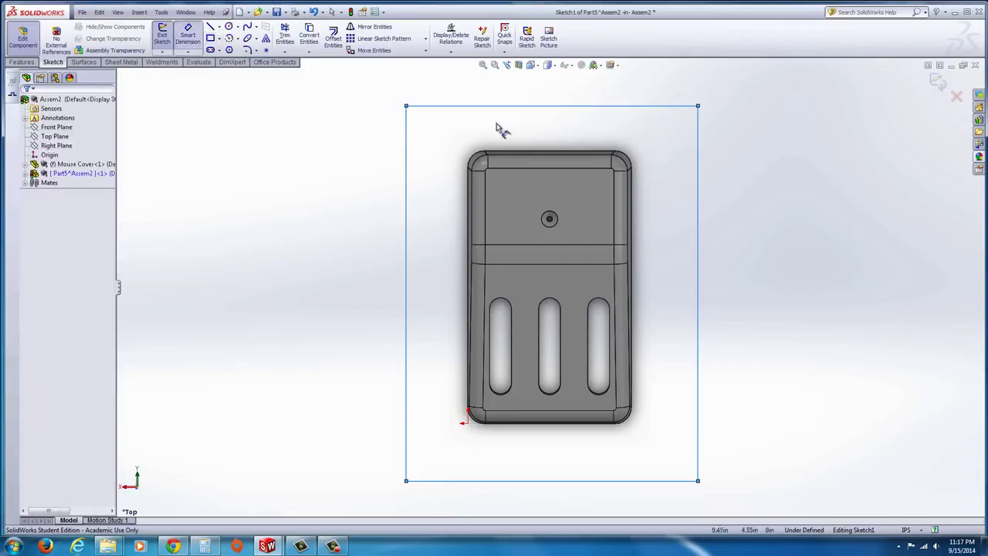
left_click(541, 106)
left_click(556, 91)
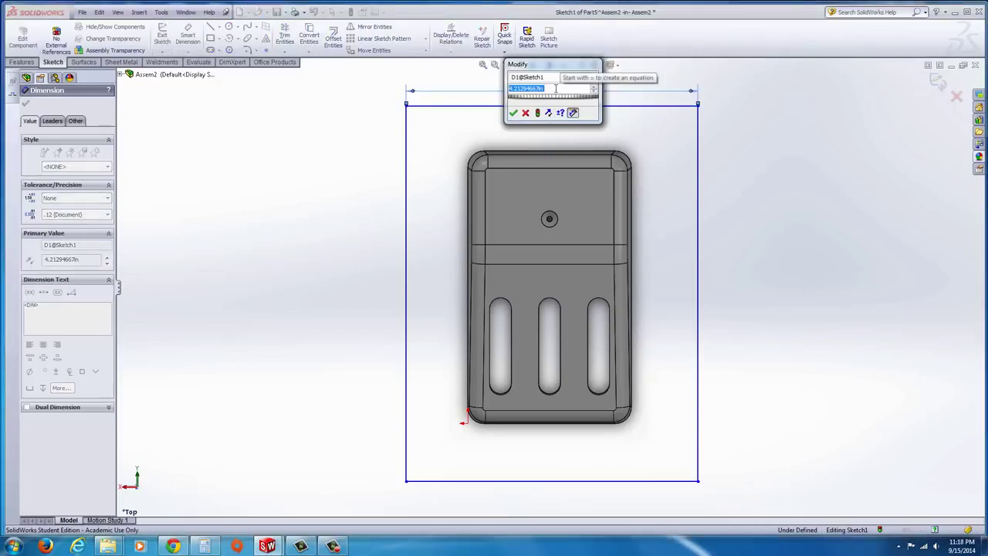
type("4.25")
key("Return")
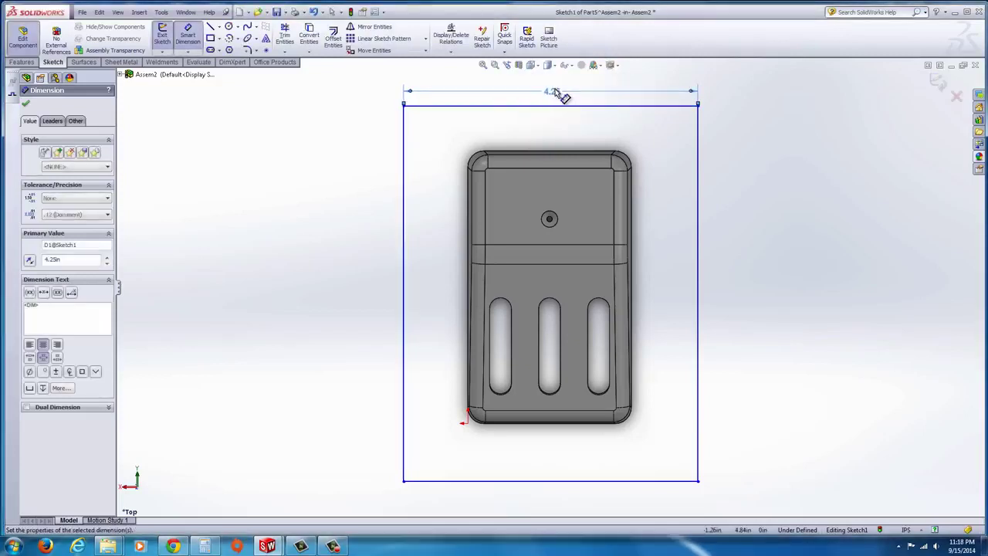
left_click(403, 231)
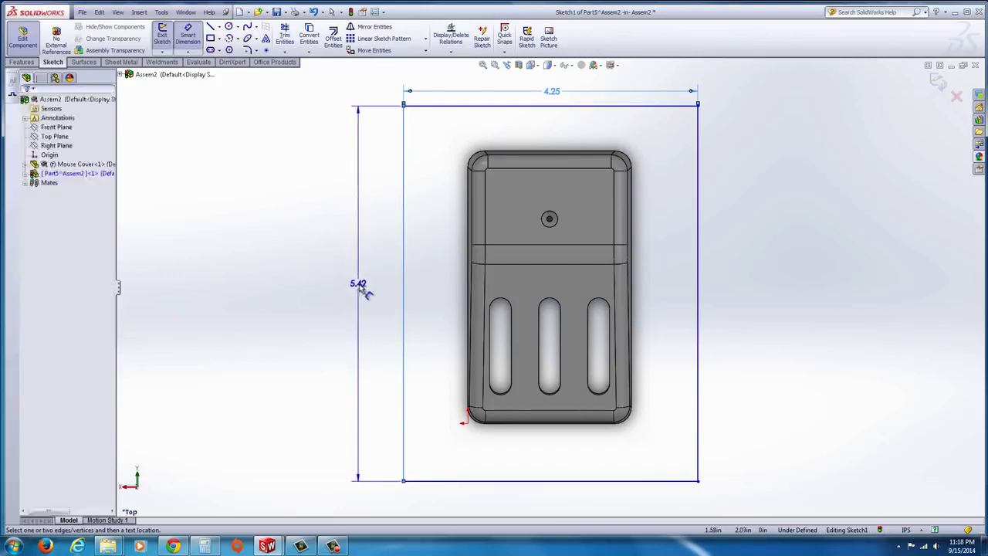
left_click(362, 287)
type("5.5")
key("Return")
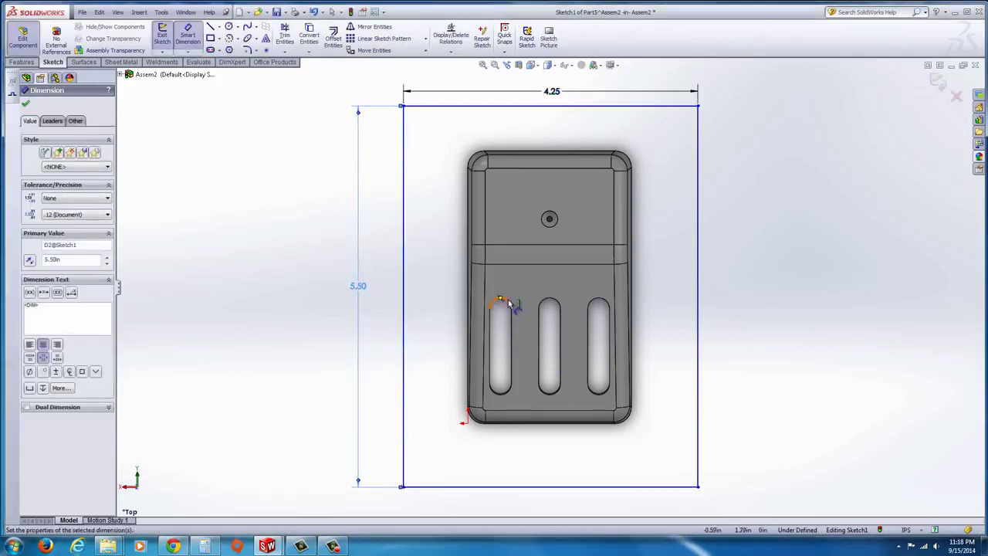
left_click(26, 106)
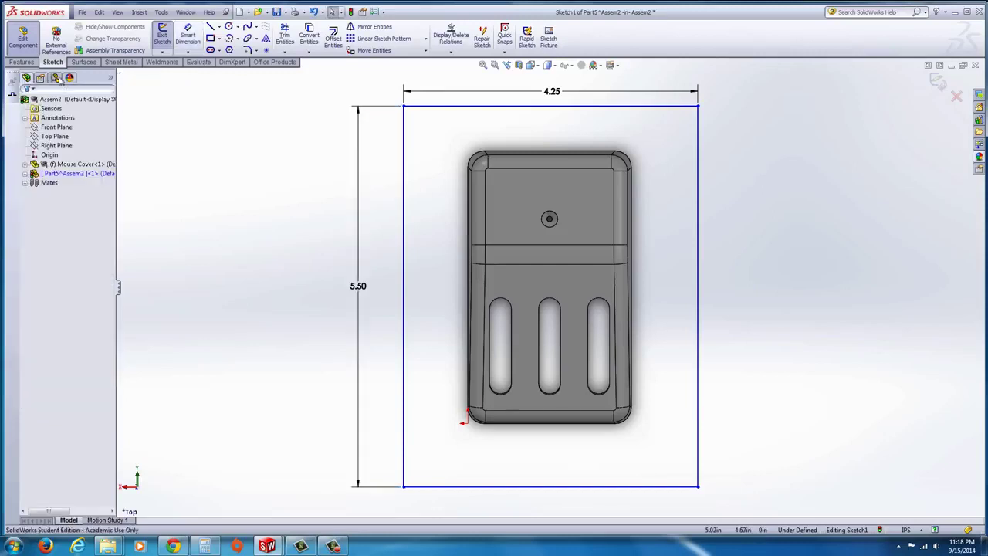
Extrude the rectangle as a blind boss 1.5 in deep toward the mouse cover so the block encloses it
left_click(22, 62)
left_click(167, 45)
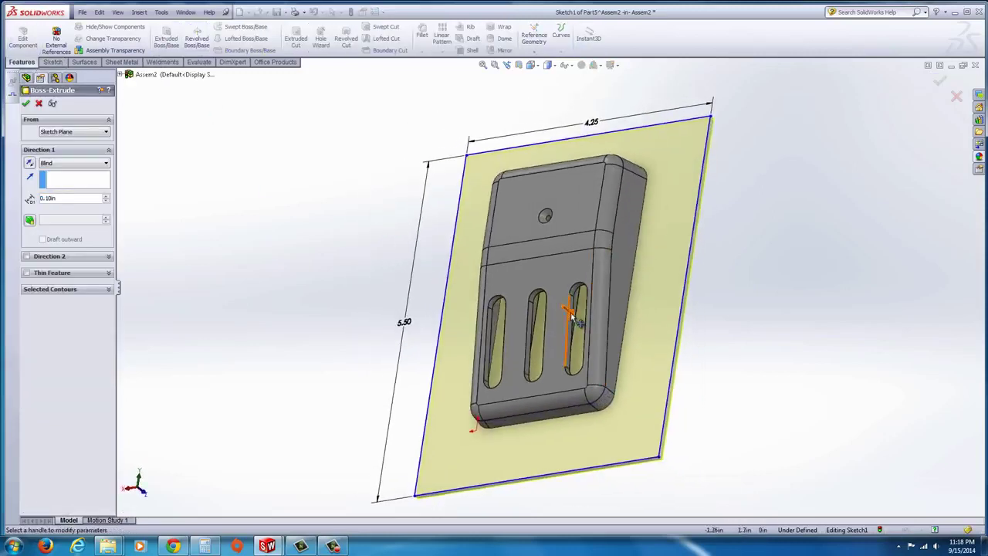
left_click_drag(565, 307, 545, 316)
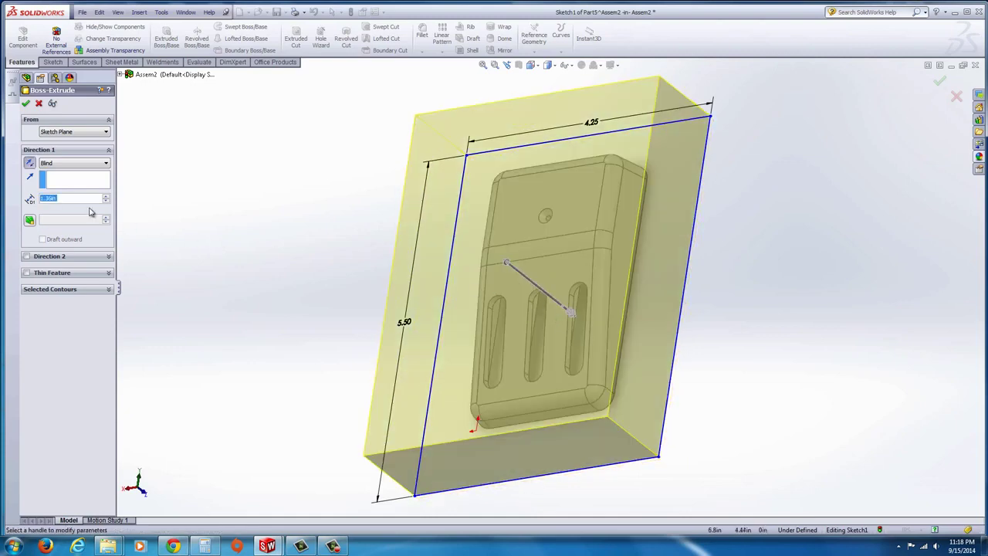
type("1.5")
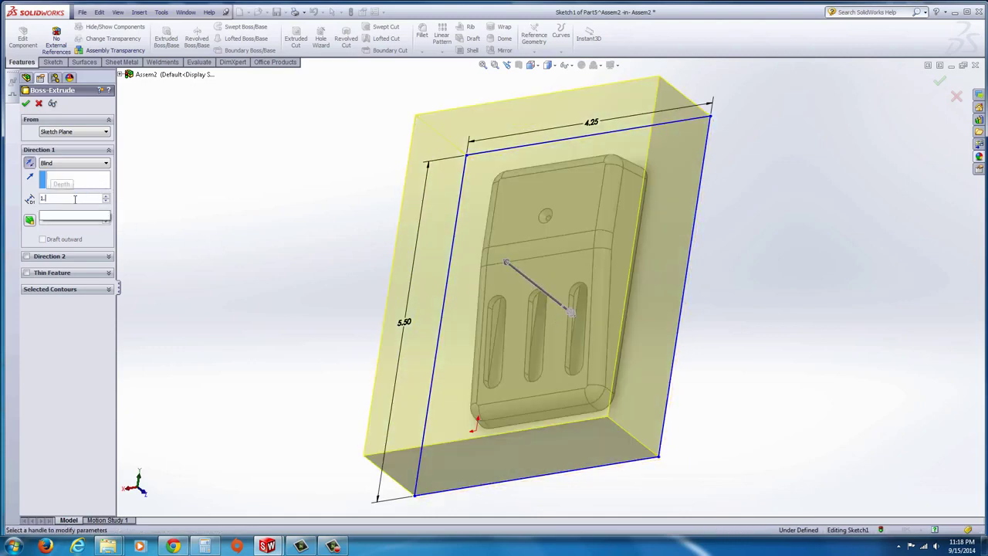
key("Return")
middle_click_drag(241, 291, 251, 345)
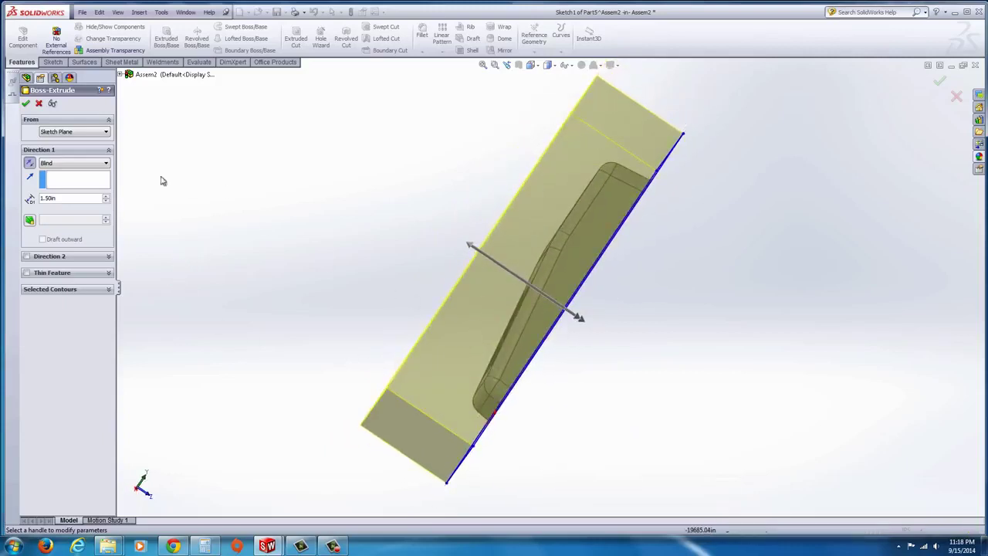
left_click(28, 103)
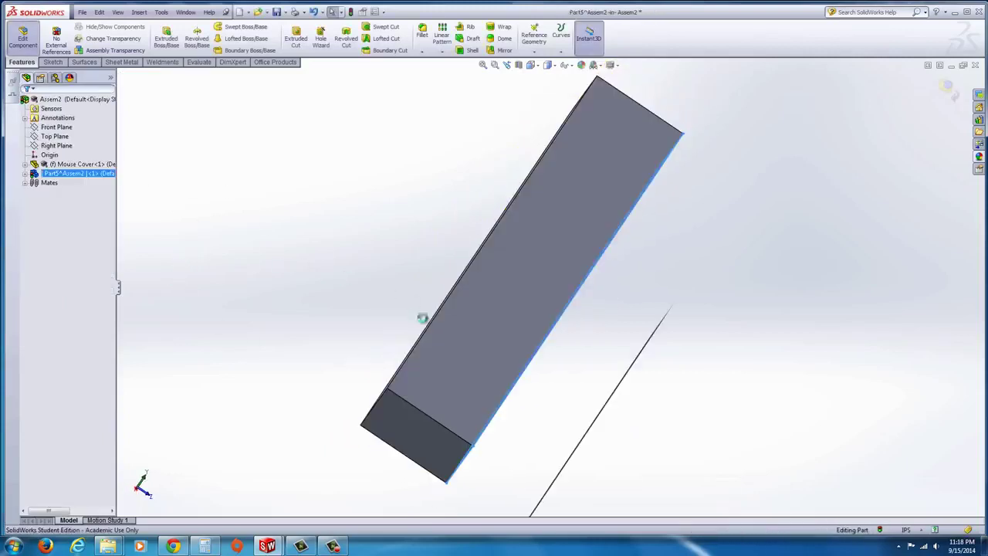
Create a Cavity in the block with Mouse Cover as the design component and 0% uniform scaling about component origins
middle_click_drag(533, 397, 494, 184)
scroll(558, 305, "down", 2)
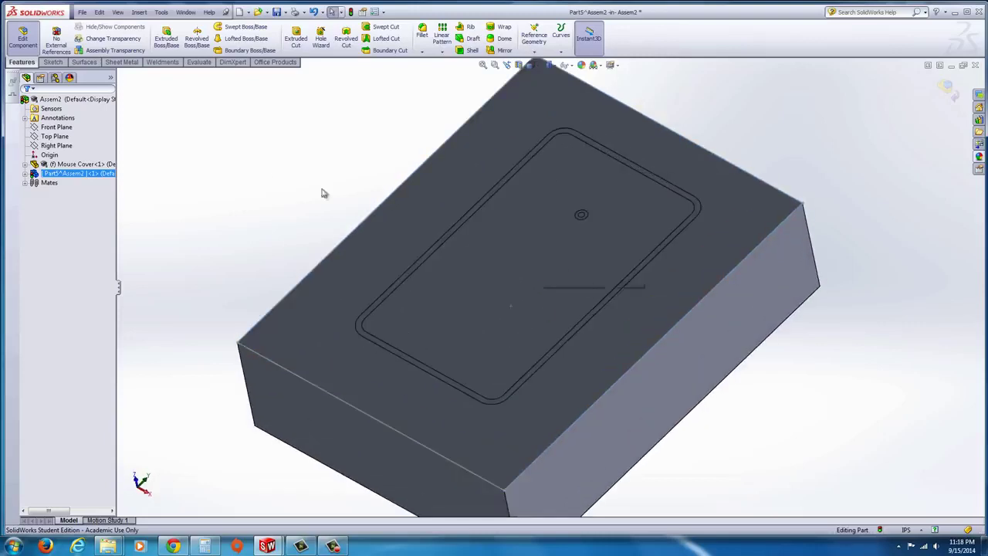
left_click(192, 144)
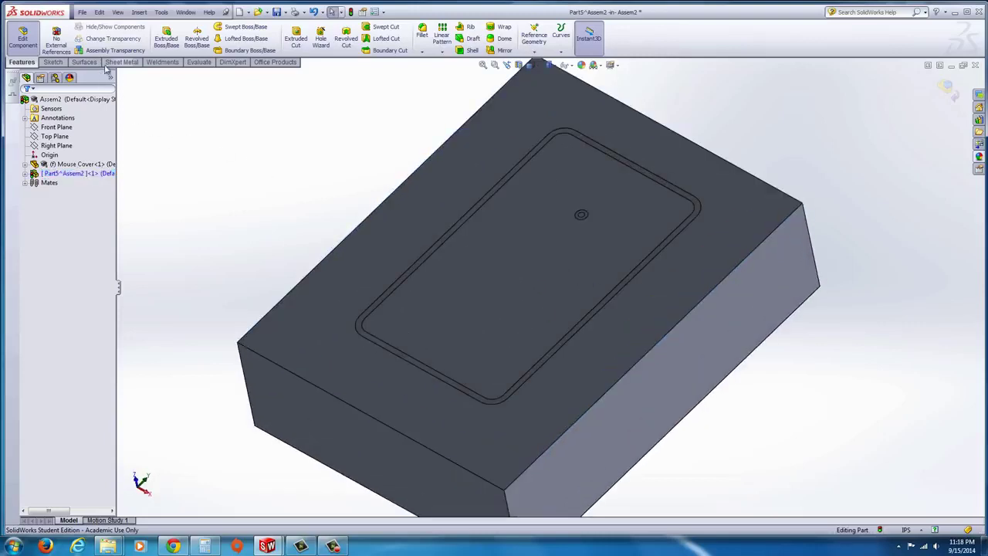
left_click(139, 13)
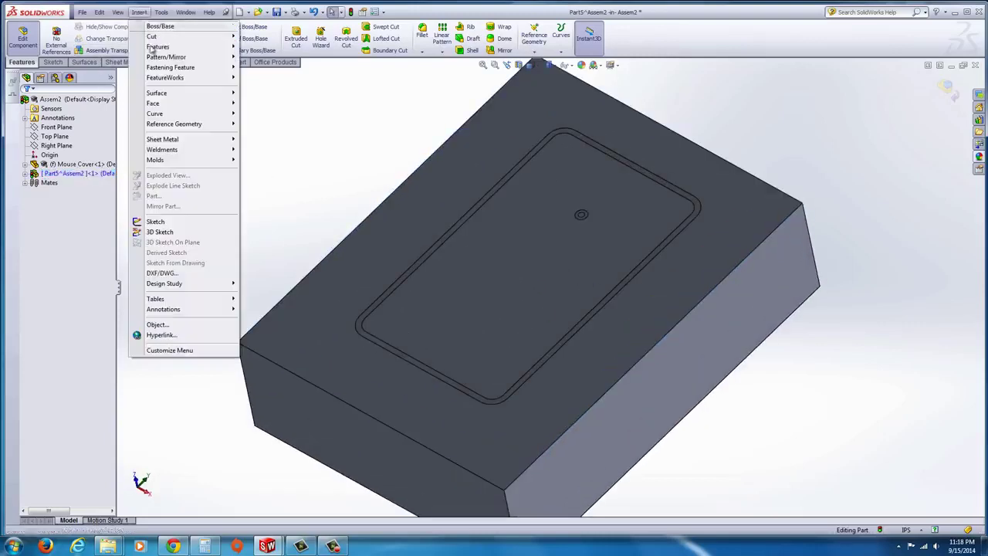
mouse_move(199, 165)
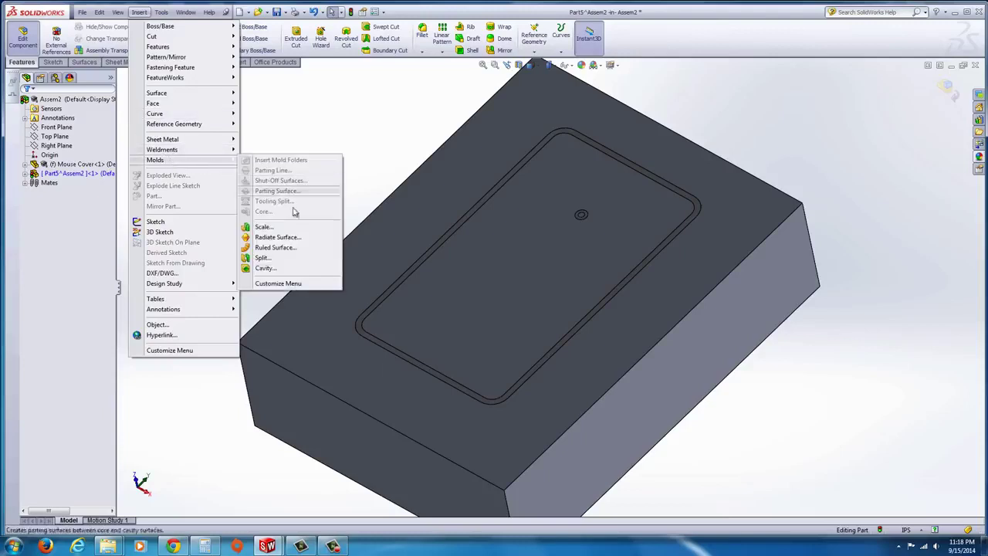
left_click(264, 268)
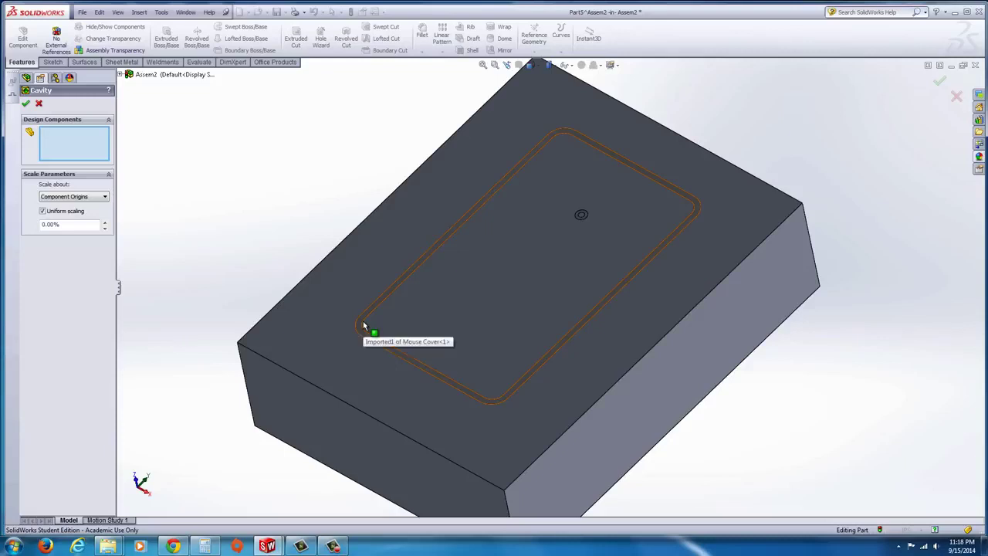
left_click(120, 75)
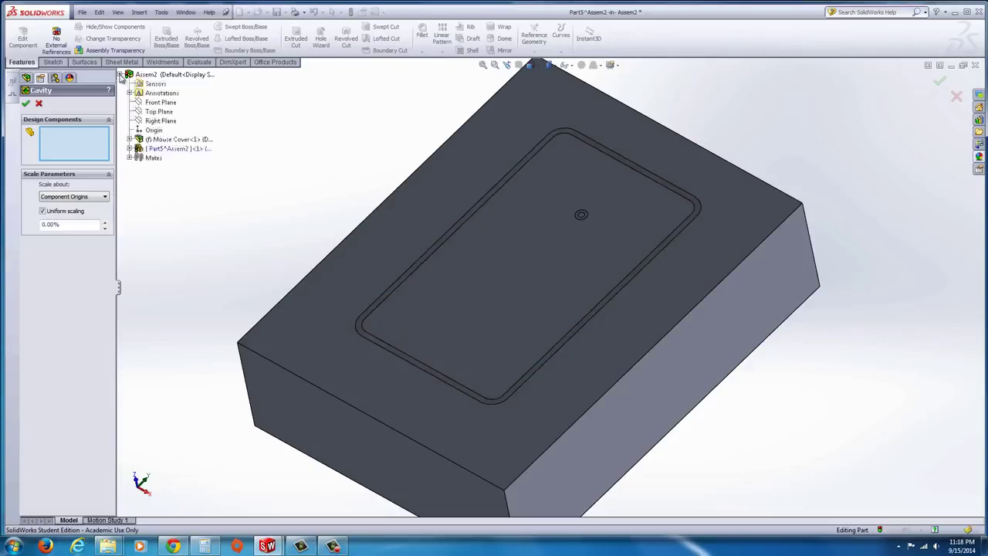
left_click(174, 139)
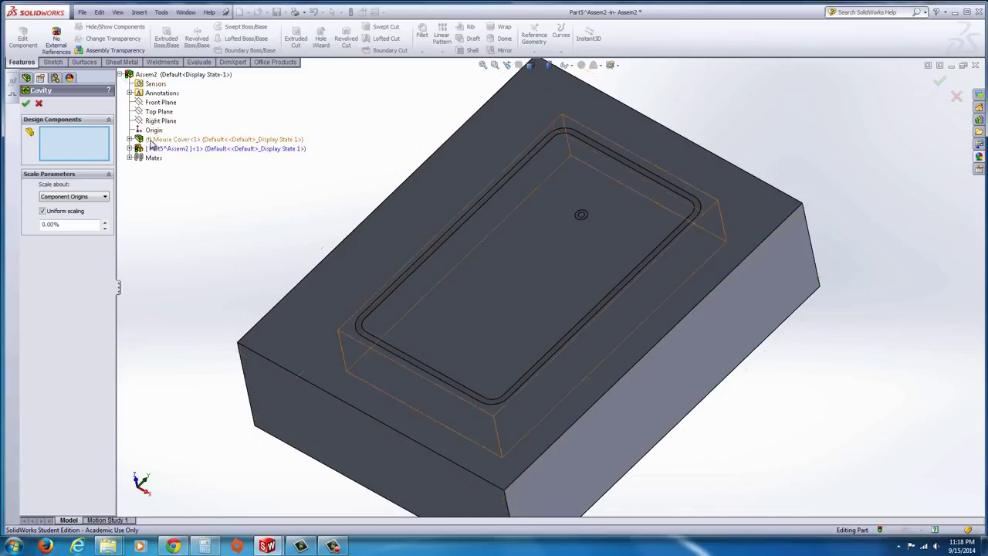
left_click(28, 104)
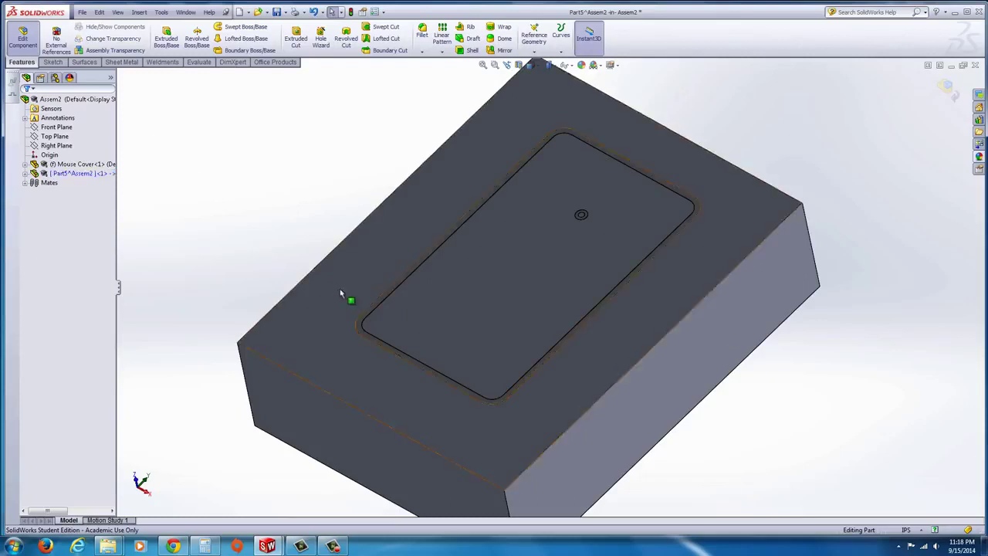
Hide the Mouse Cover component in the assembly
mouse_move(340, 292)
middle_mouse_down()
mouse_move(339, 337)
mouse_move(345, 293)
middle_mouse_up()
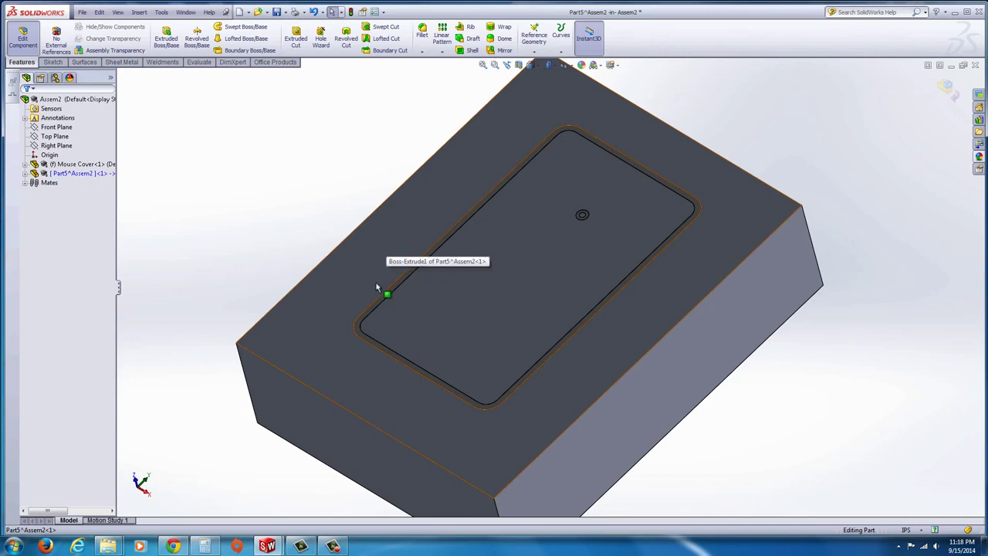
middle_click_drag(378, 284, 490, 238)
scroll(484, 232, "down", 3)
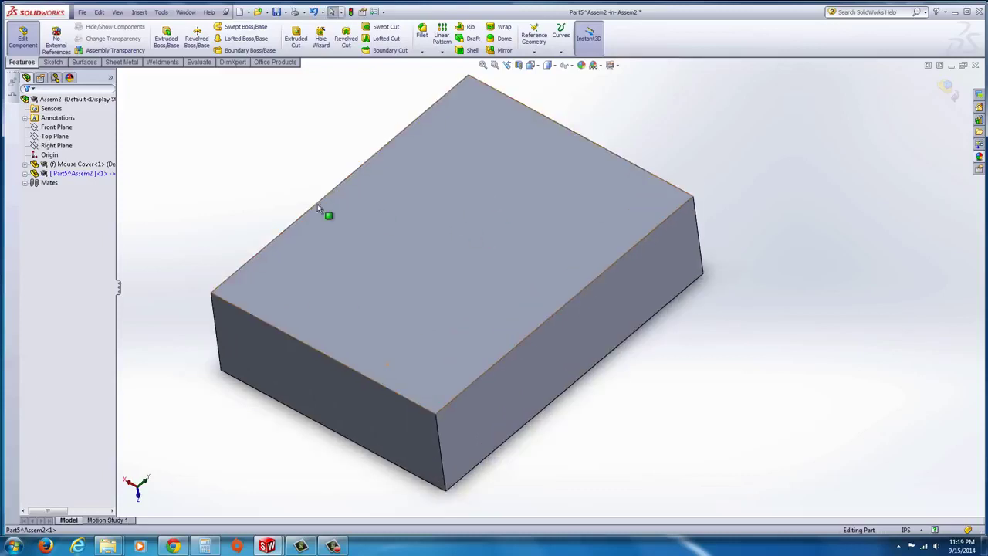
right_click(51, 165)
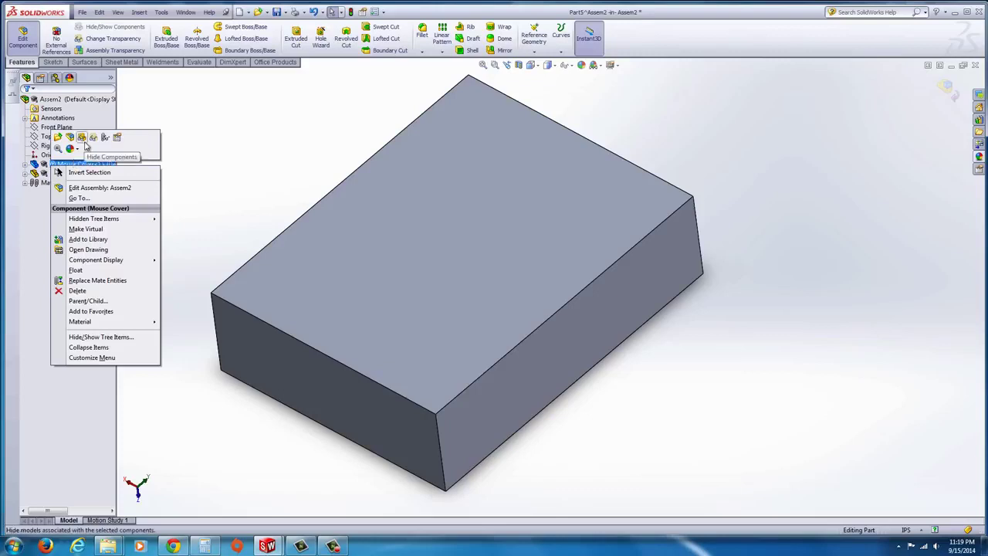
left_click(81, 138)
left_click(177, 183)
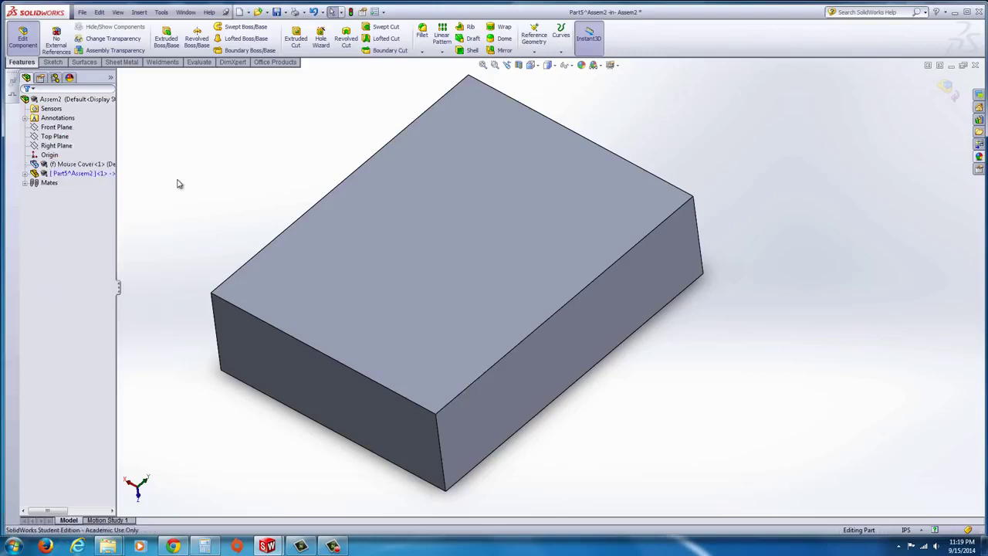
Examine the cavity groove and corner details on the underside of the mold block
middle_click_drag(293, 283, 332, 270)
scroll(367, 274, "down", 5)
left_click(342, 293)
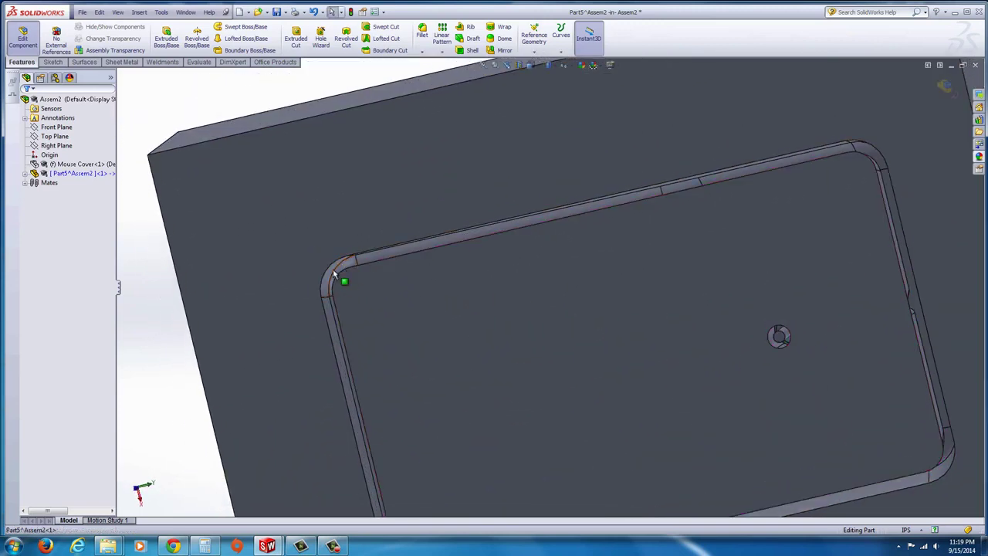
scroll(333, 324, "up", 1)
scroll(333, 328, "up", 2)
middle_click_drag(333, 328, 596, 434)
scroll(595, 434, "up", 4)
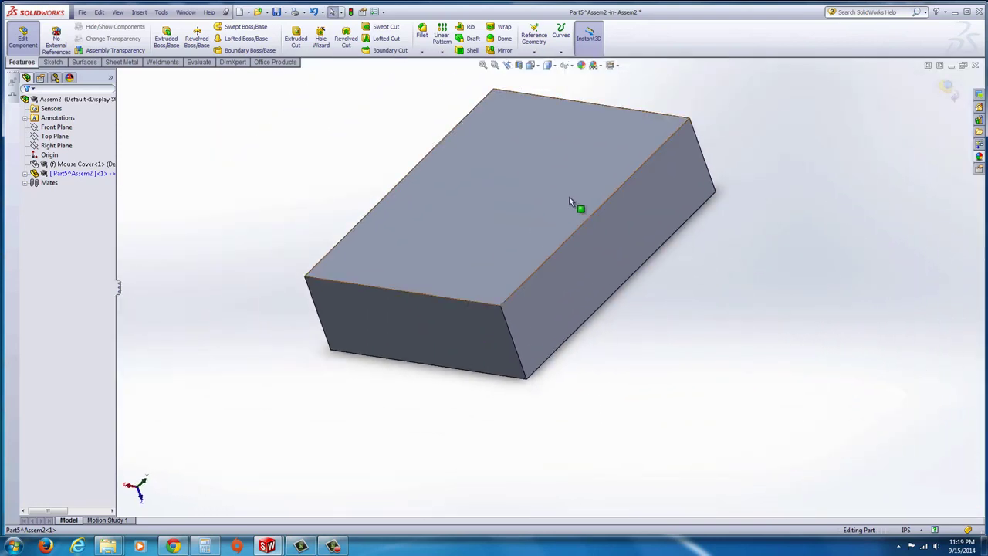
Make the mold block's top face see-through by setting its appearance's transparent amount to about 0.4
scroll(555, 173, "down", 2)
middle_click_drag(555, 172, 537, 205)
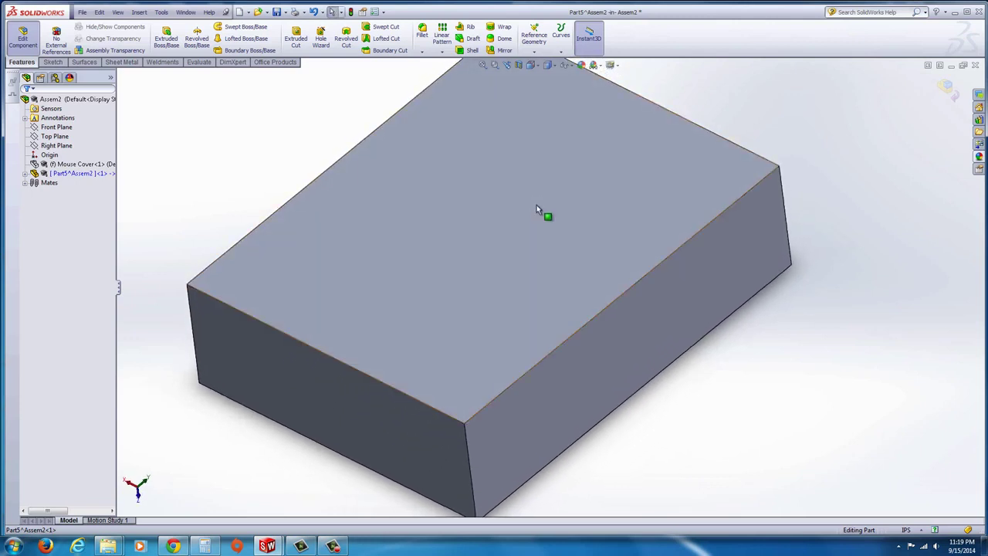
right_click(442, 259)
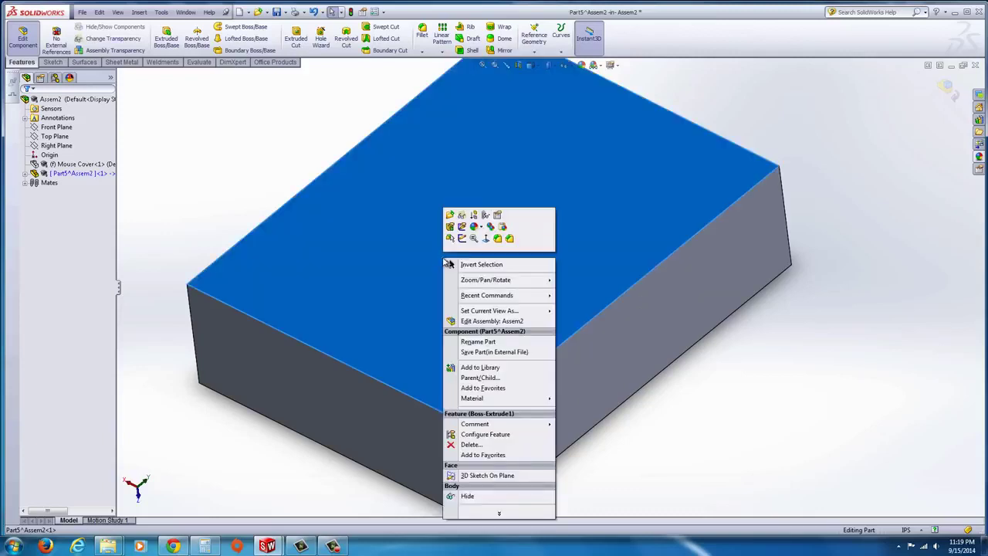
left_click(482, 228)
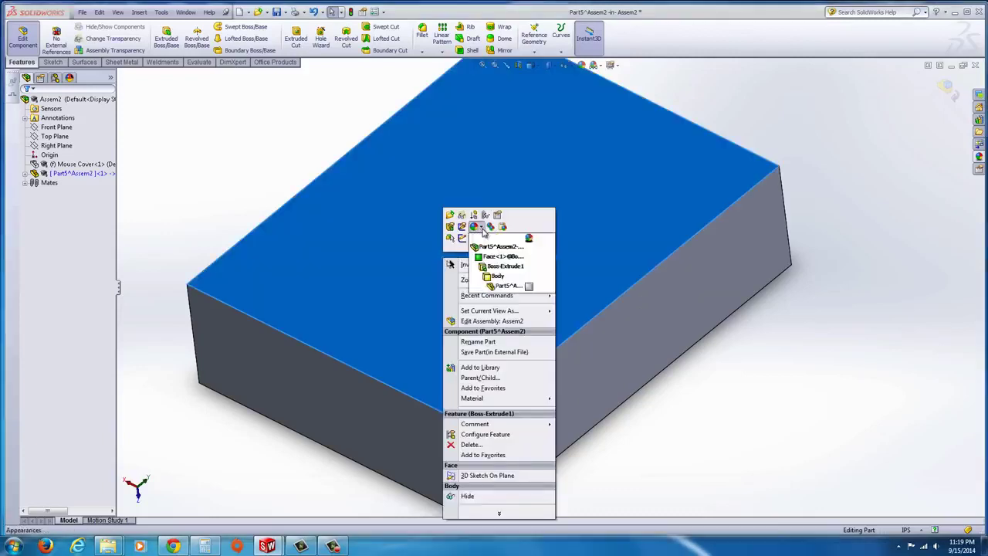
left_click(504, 270)
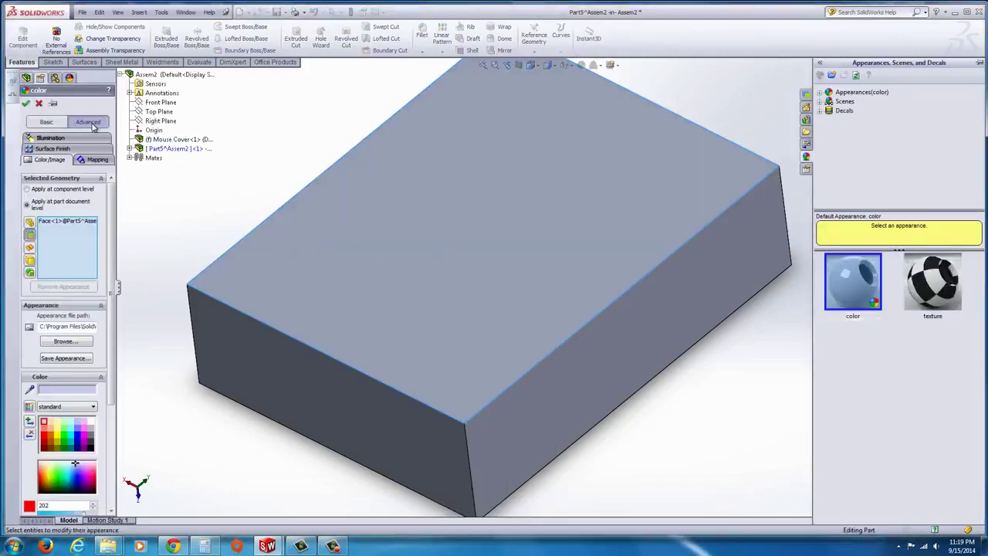
left_click(78, 136)
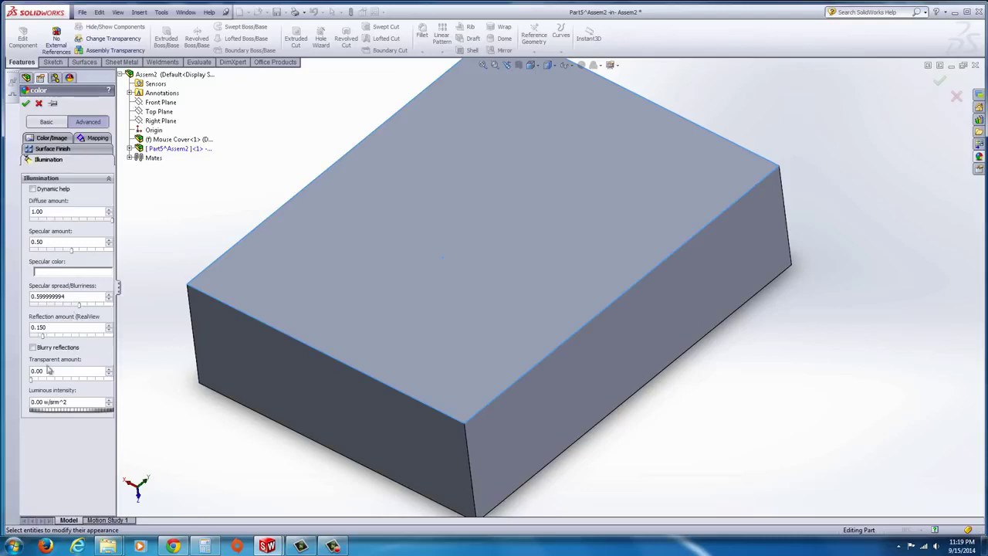
left_click_drag(31, 383, 67, 384)
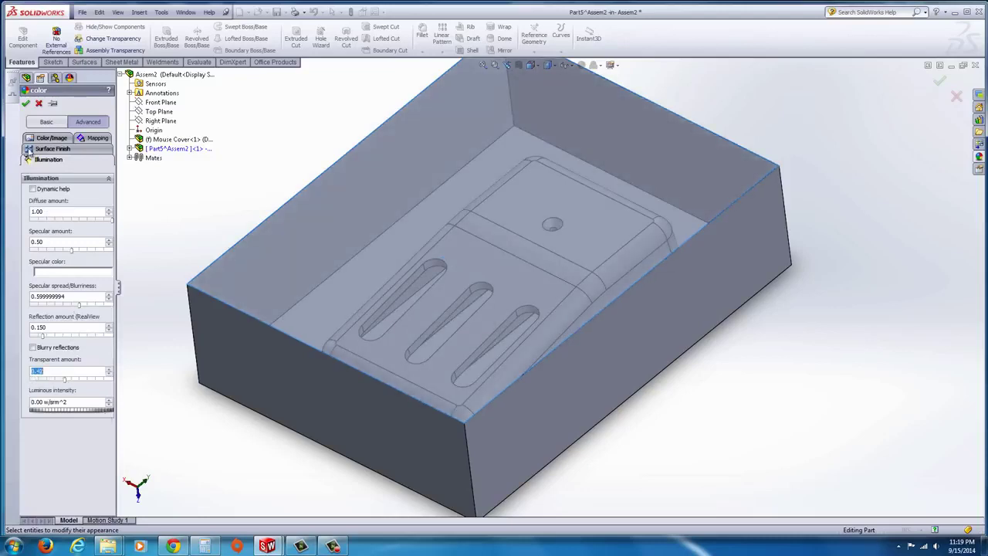
left_click(25, 105)
middle_click_drag(333, 360, 420, 381)
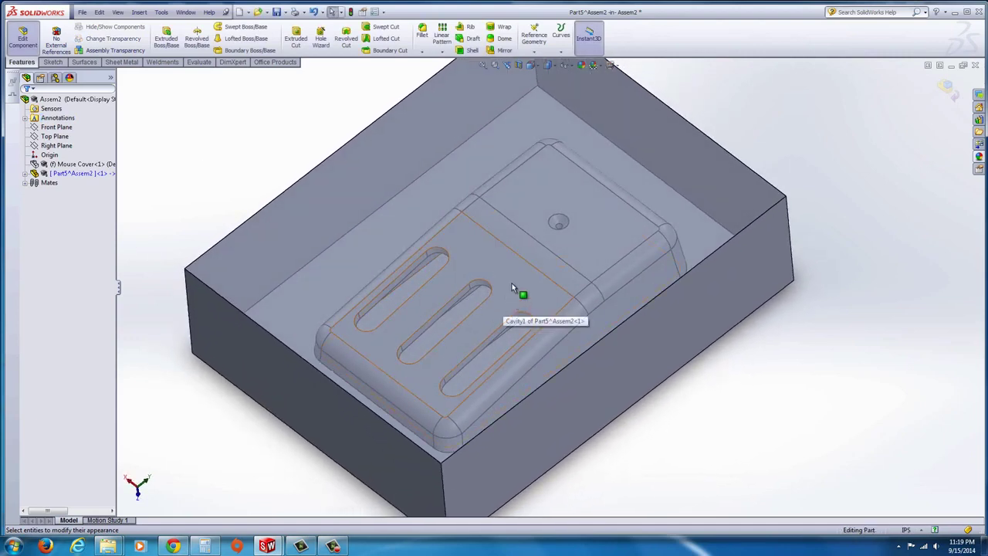
Start a sketch on the sloped cavity face with the three slots and convert the face's outer outline into sketch entities
left_click(496, 270)
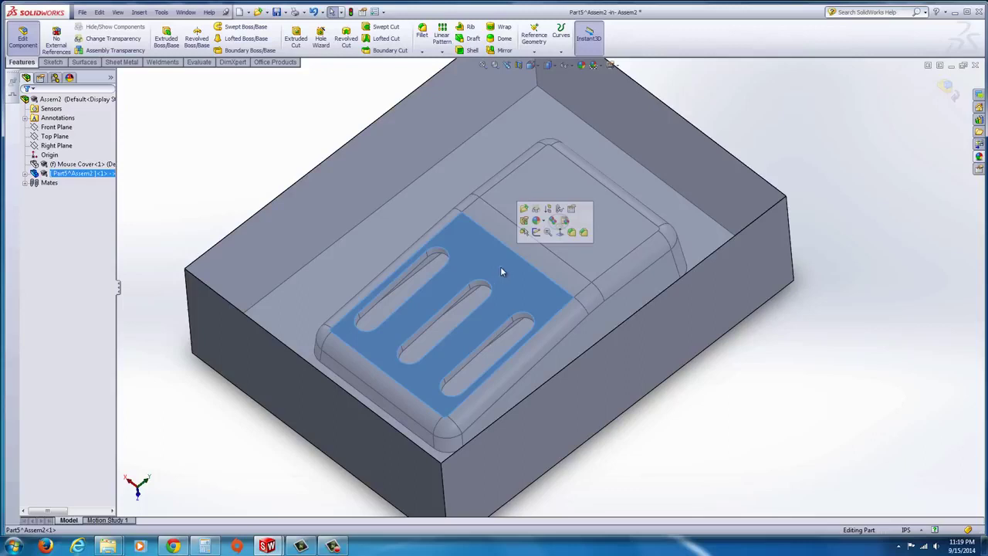
left_click(537, 233)
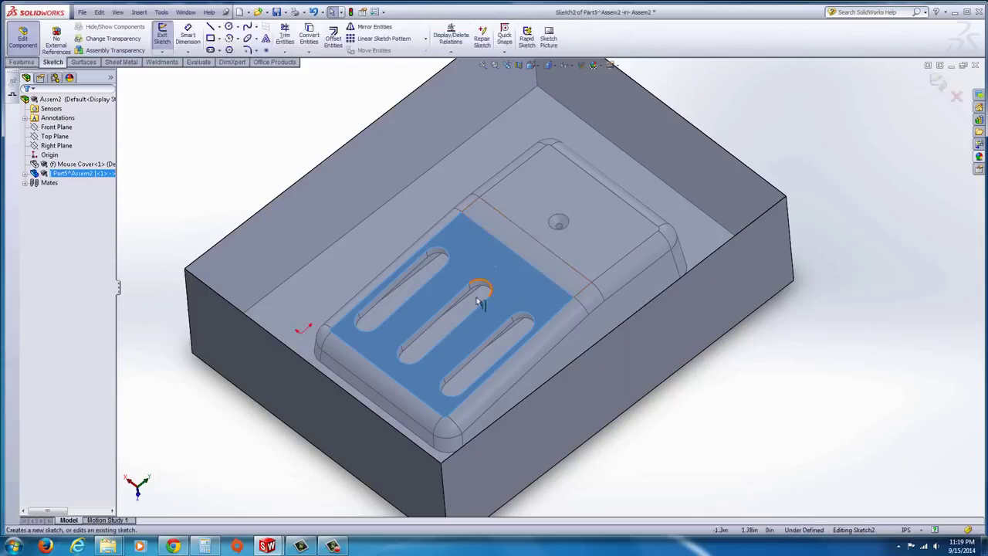
left_click(310, 34)
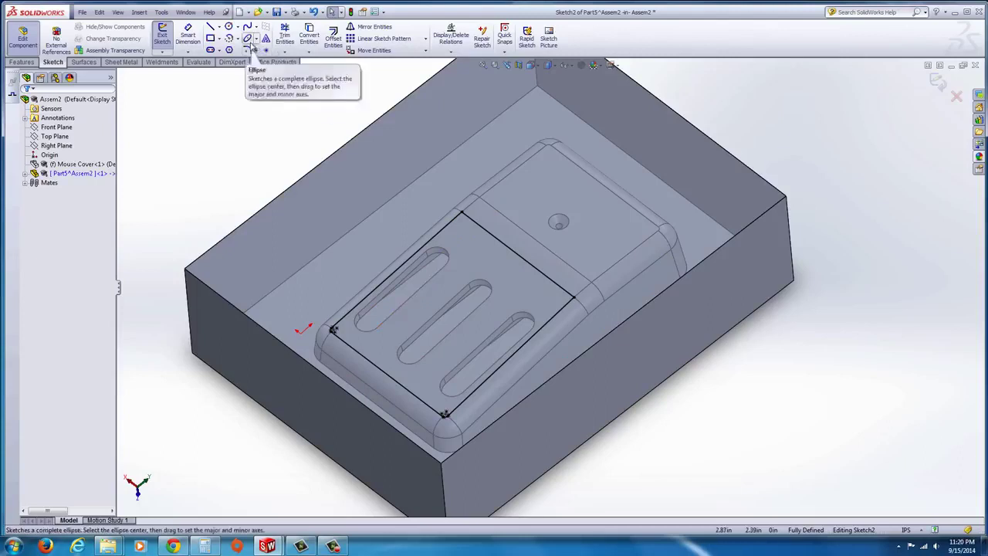
Try to extrude the converted outline as a boss Through All in the reversed direction, toward the block's transparent face
left_click(23, 62)
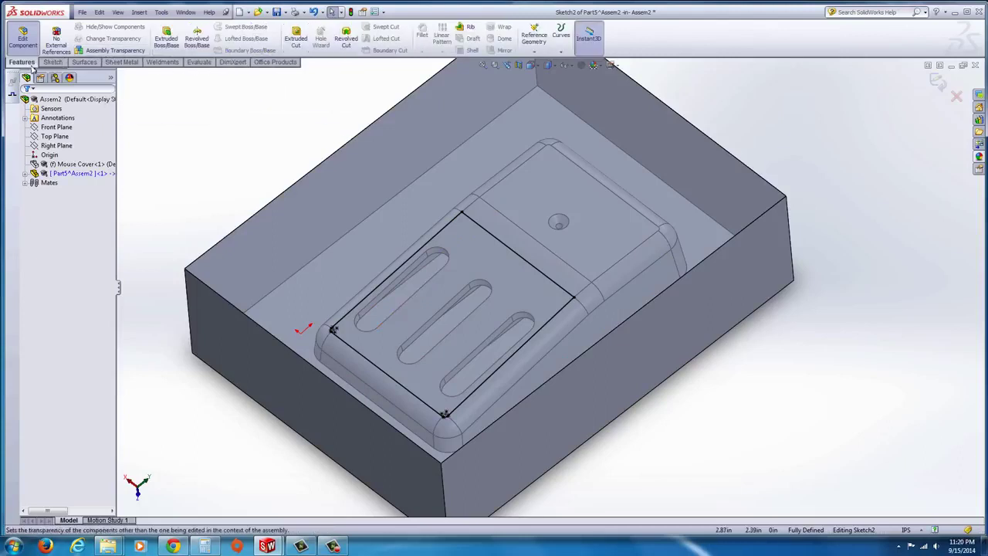
left_click(166, 38)
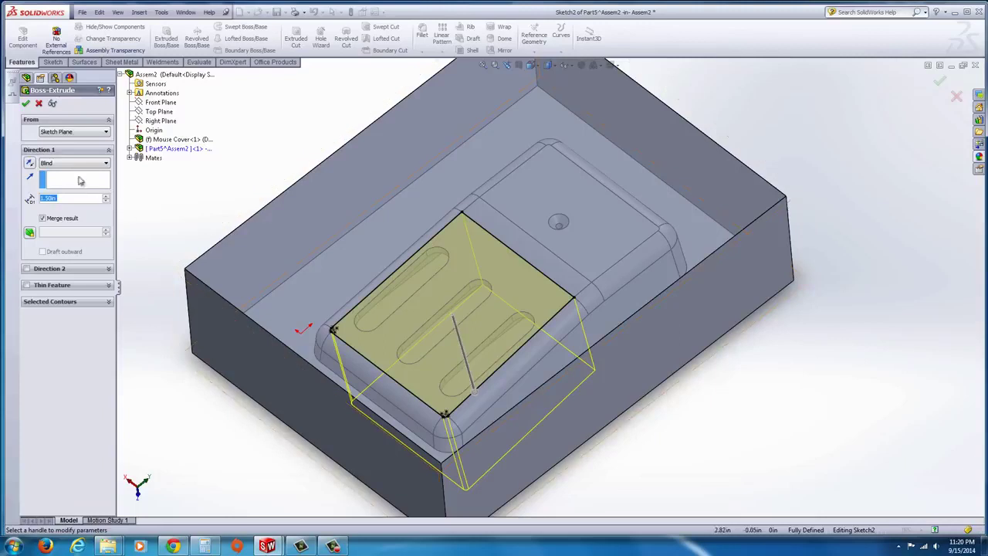
left_click(30, 164)
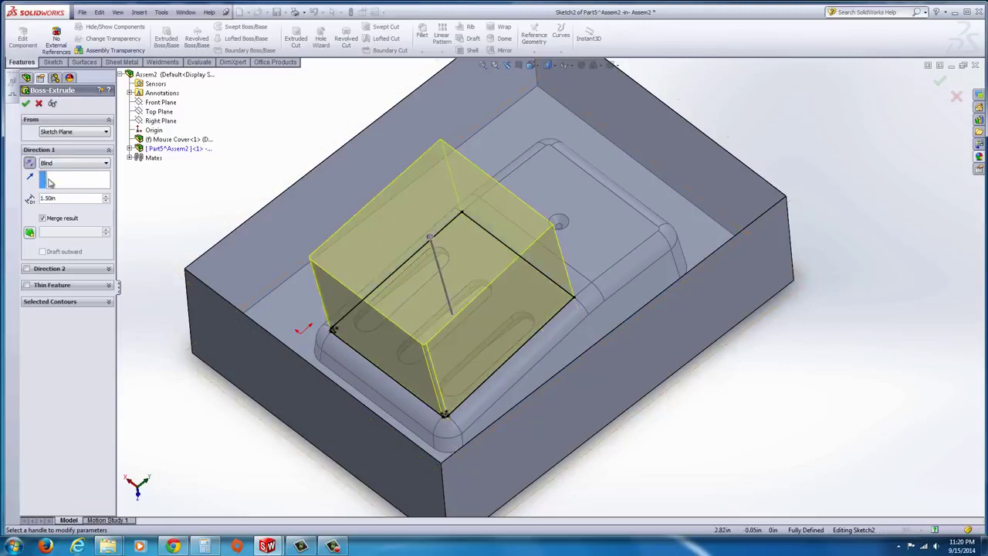
left_click(65, 163)
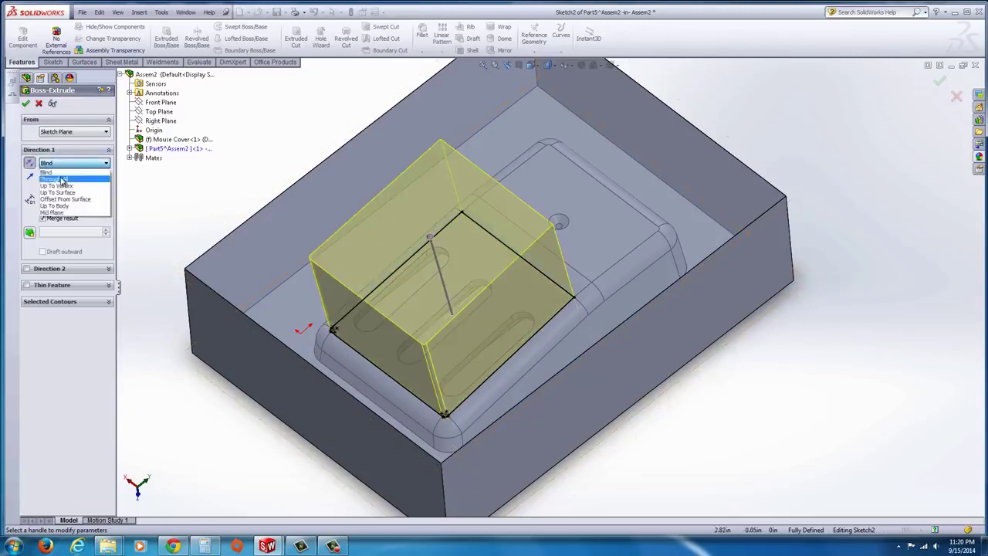
left_click(62, 180)
left_click(25, 103)
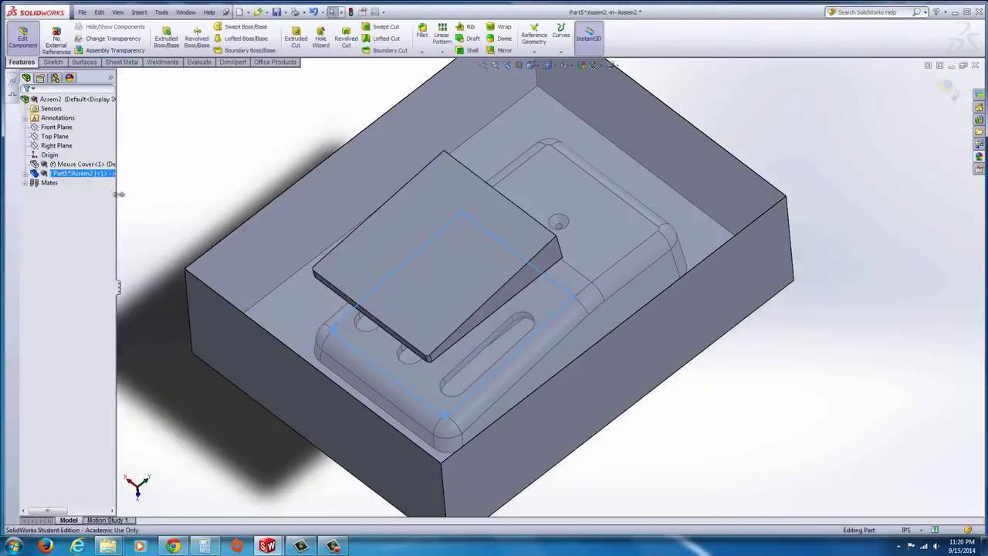
Delete the second boss extrusion from the block part while keeping its sketch
left_click(25, 174)
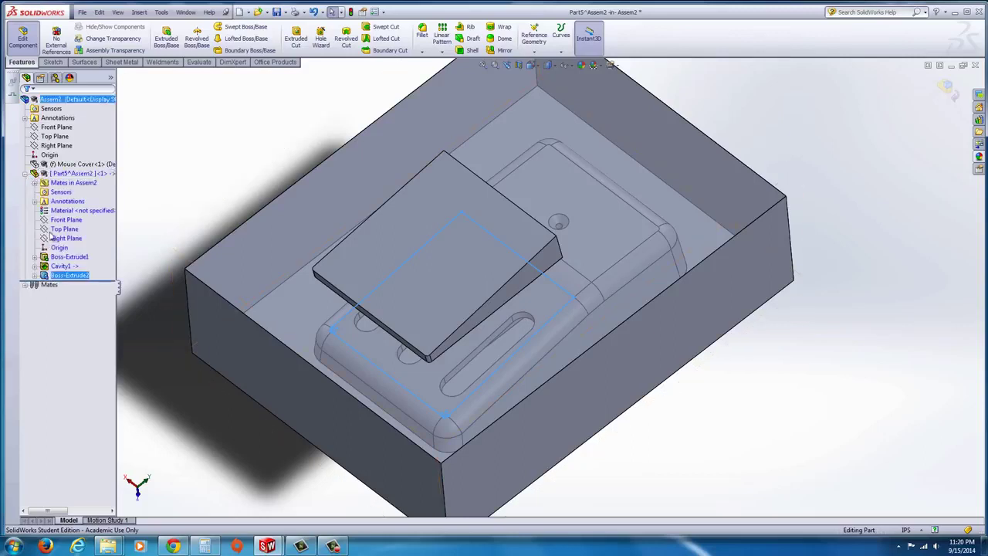
right_click(58, 275)
left_click(83, 337)
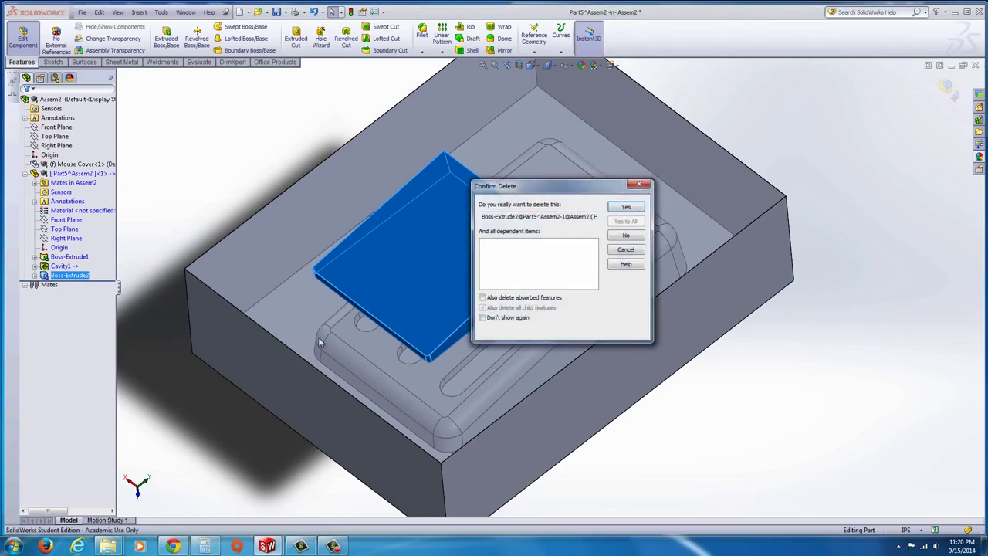
left_click(620, 206)
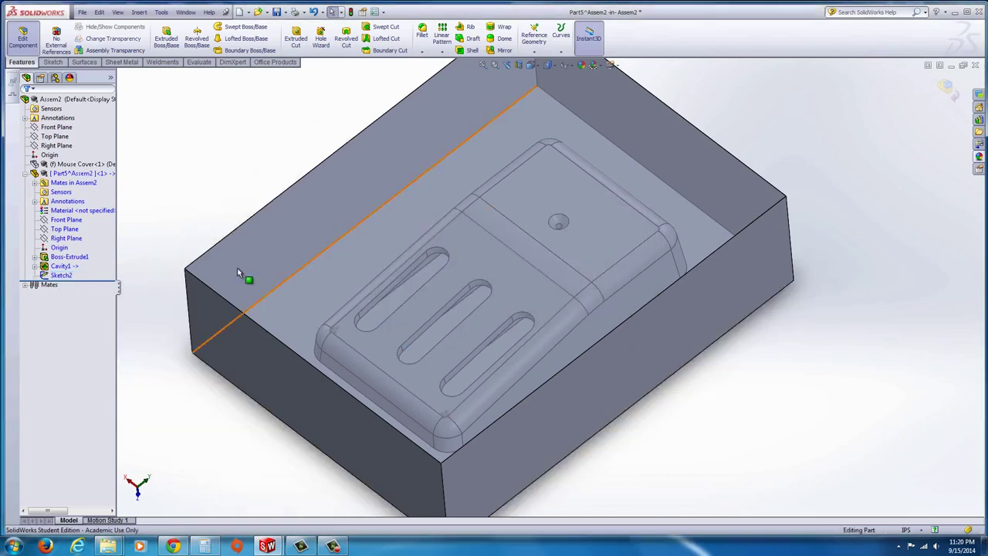
Cut-extrude the sloped-face outline sketch Through All and keep only Body 2, the mouse-shaped core
left_click(61, 275)
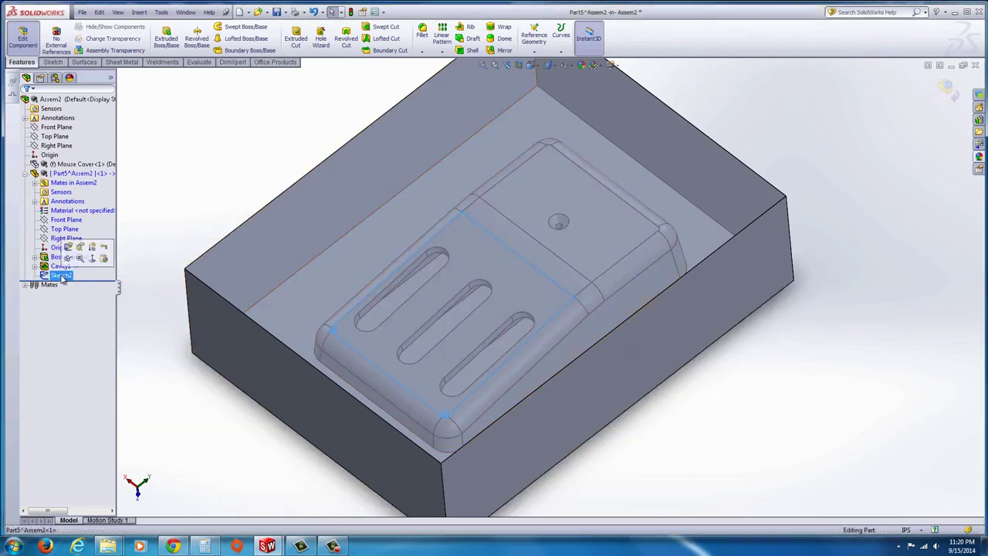
left_click(298, 43)
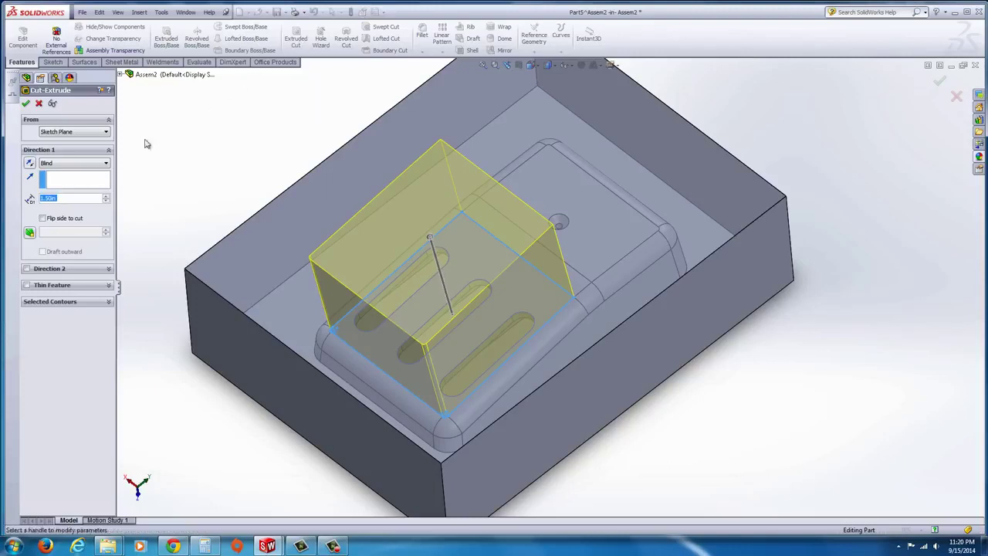
left_click(92, 163)
left_click(60, 181)
left_click(26, 103)
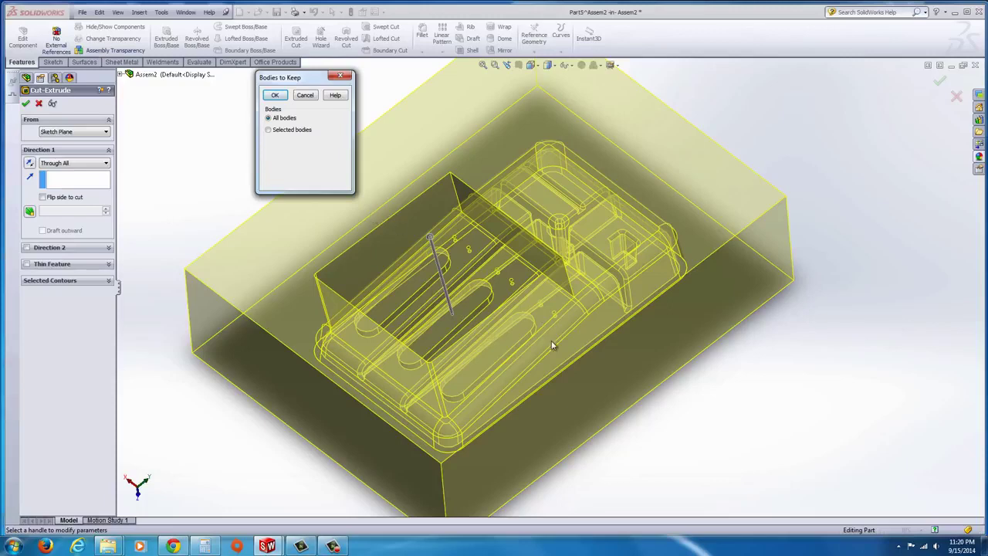
left_click(269, 130)
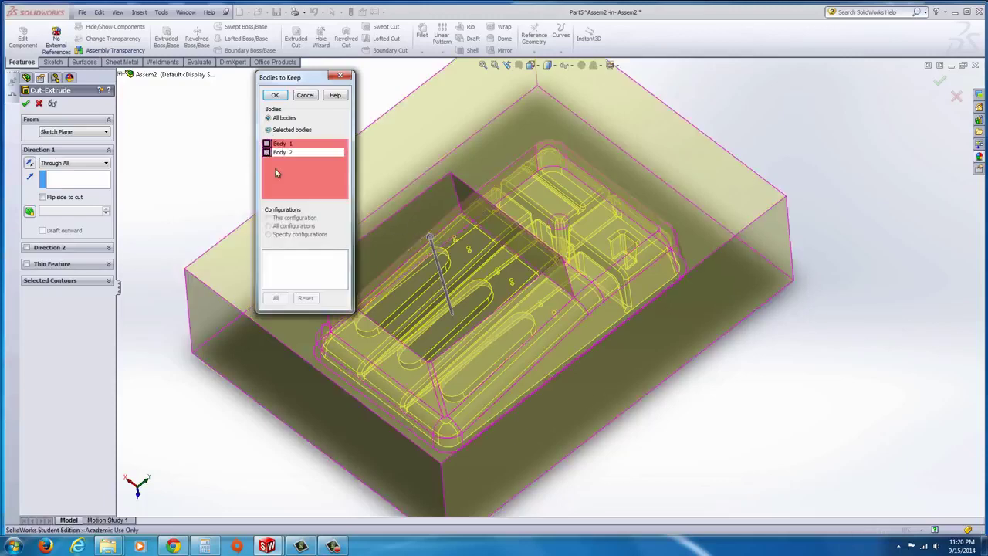
left_click(267, 153)
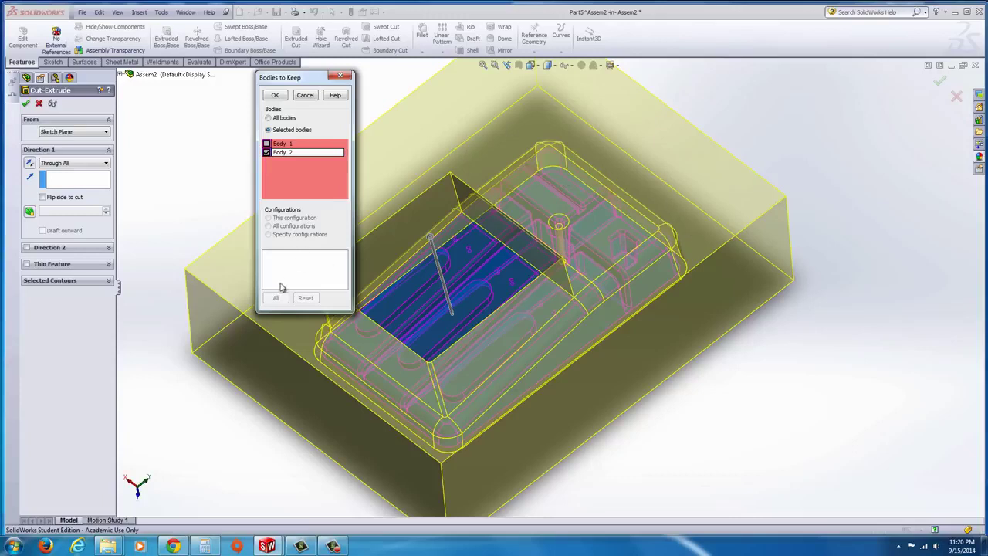
left_click(274, 96)
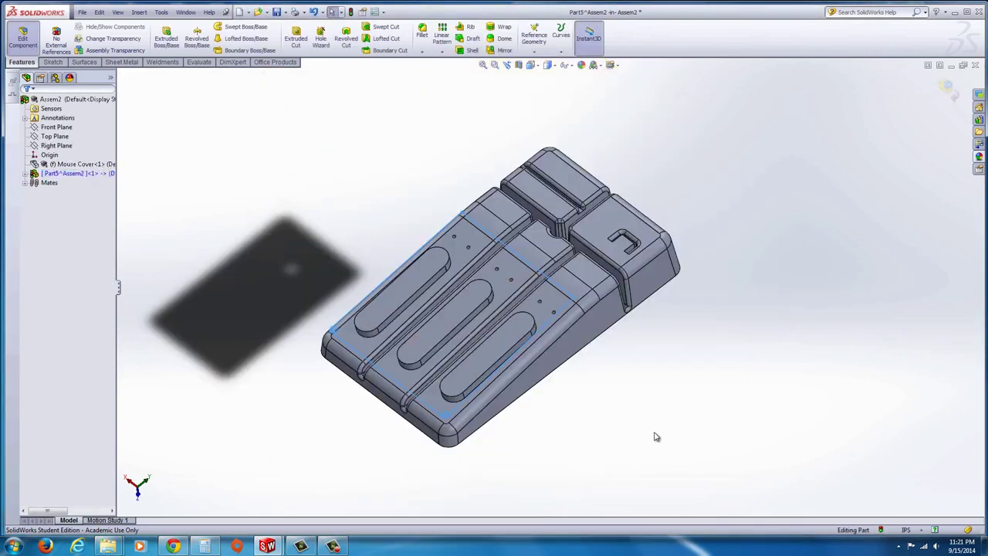
Show Sketch1, the rectangle sketch under the block's first boss extrusion
middle_click_drag(635, 411, 607, 366)
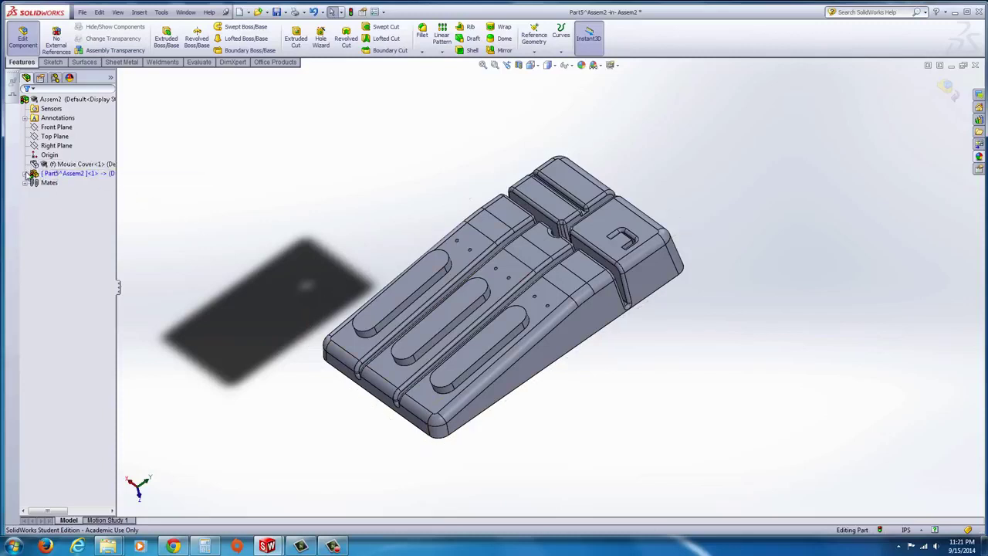
left_click(25, 174)
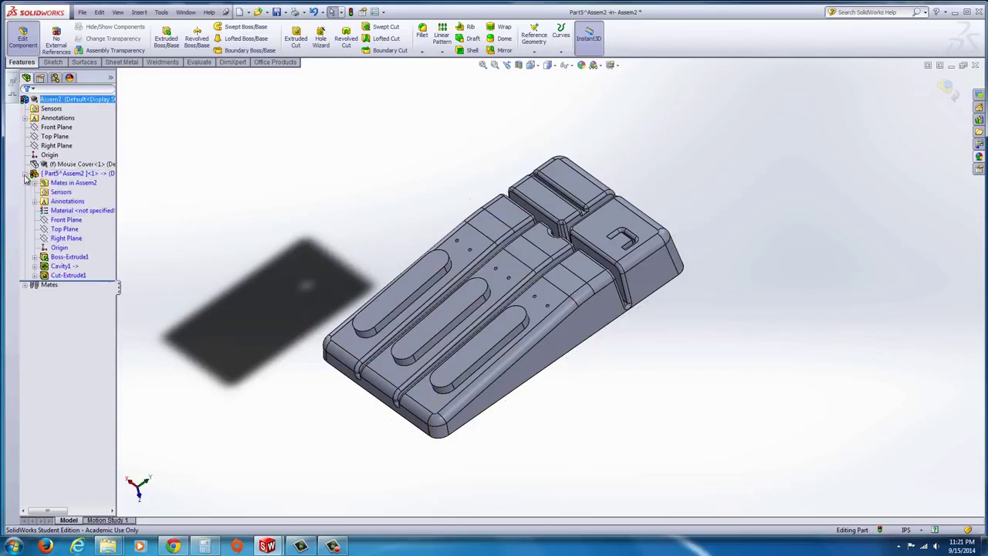
left_click(35, 257)
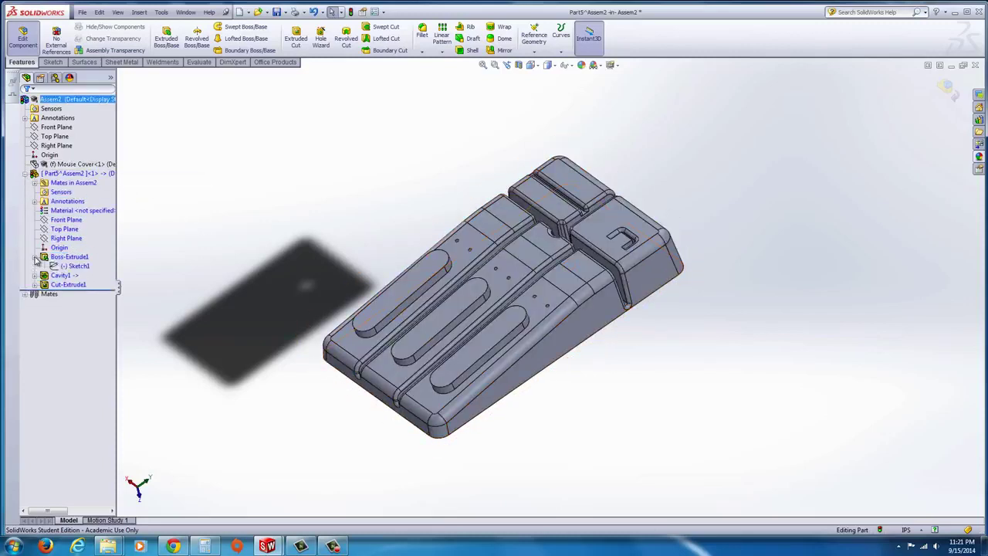
right_click(74, 267)
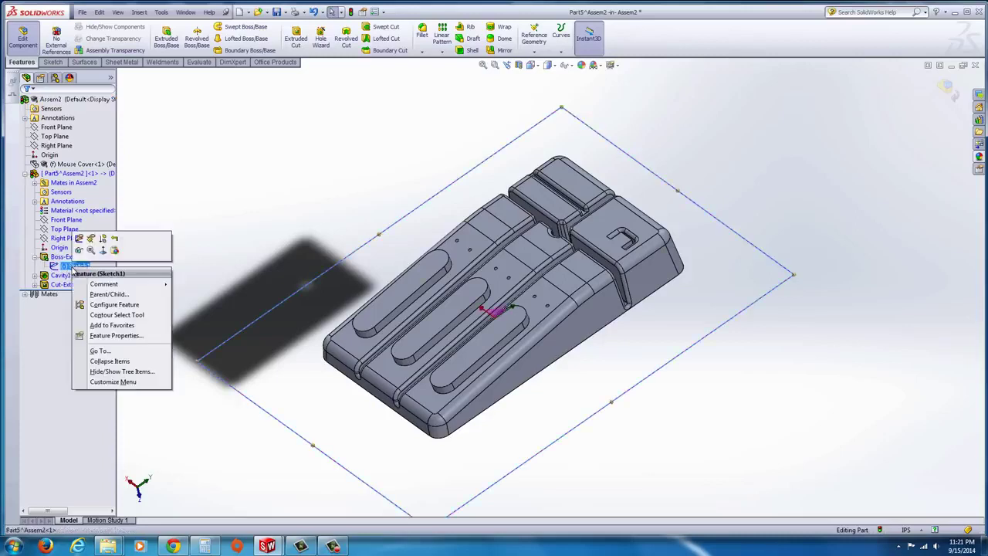
left_click(80, 251)
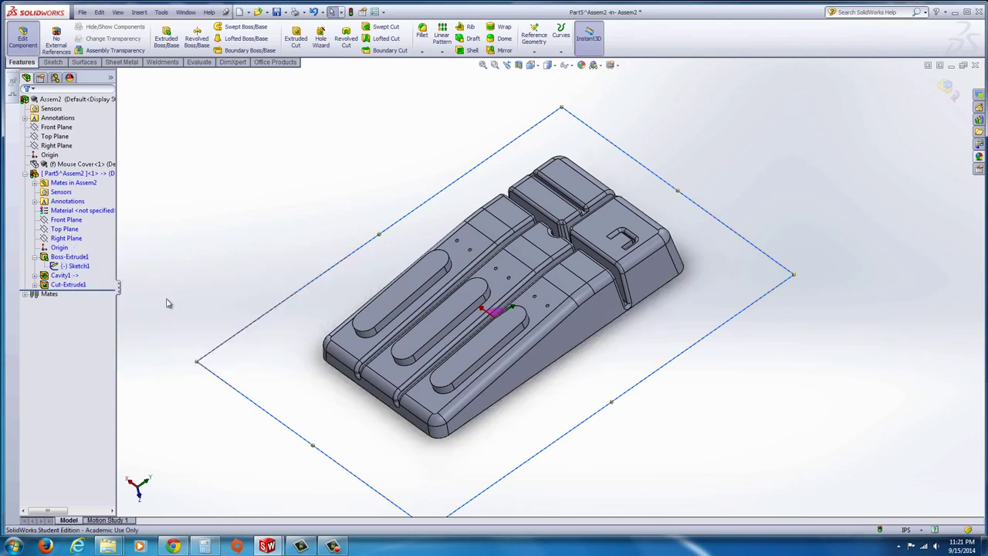
Start a sketch on the core's flat underside and convert the whole rectangle chain of Sketch1 into it
middle_click_drag(600, 420, 457, 263)
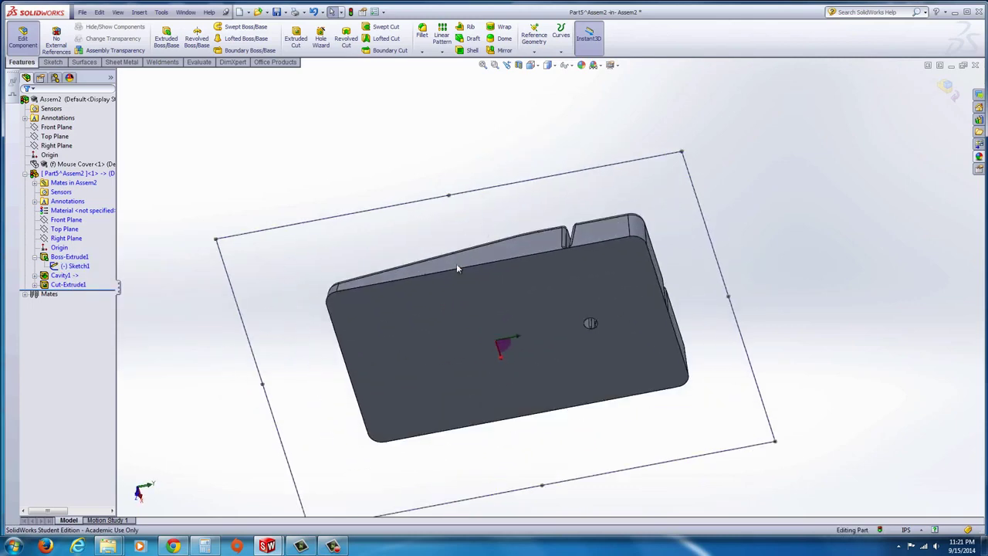
left_click(430, 305)
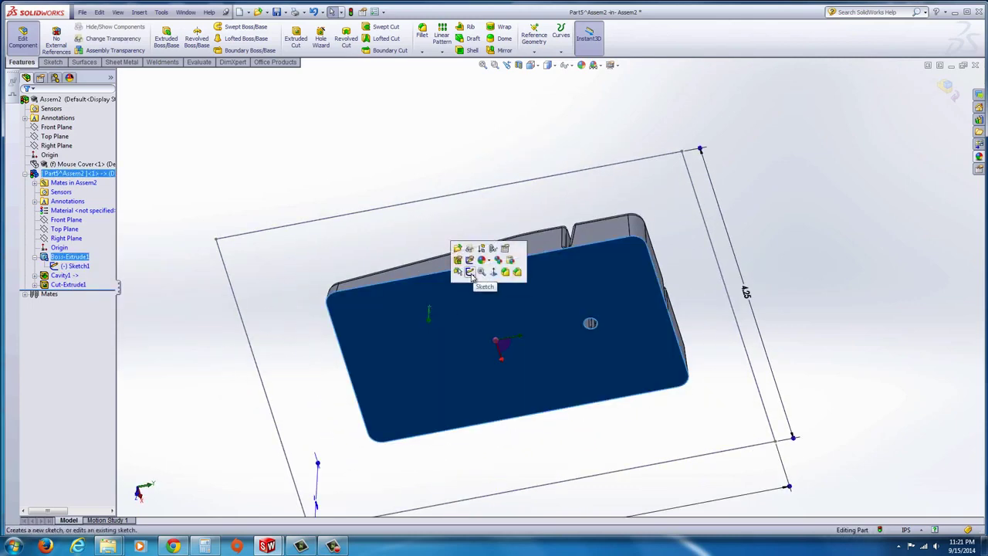
left_click(469, 272)
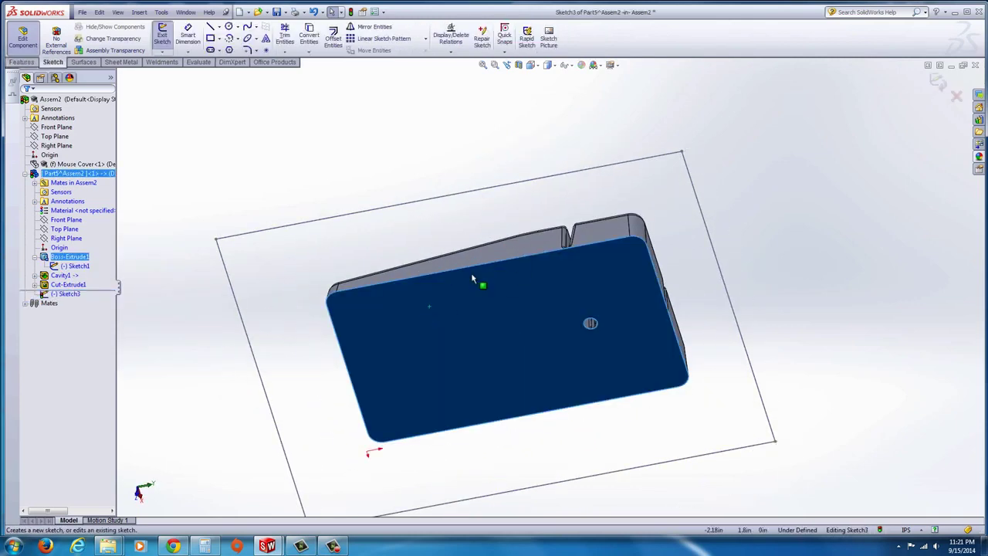
right_click(482, 190)
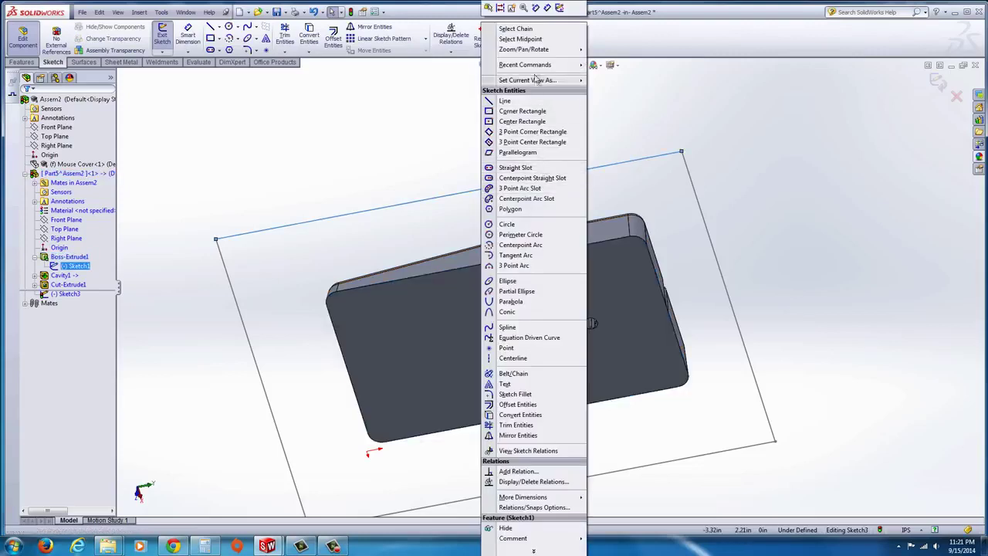
left_click(519, 29)
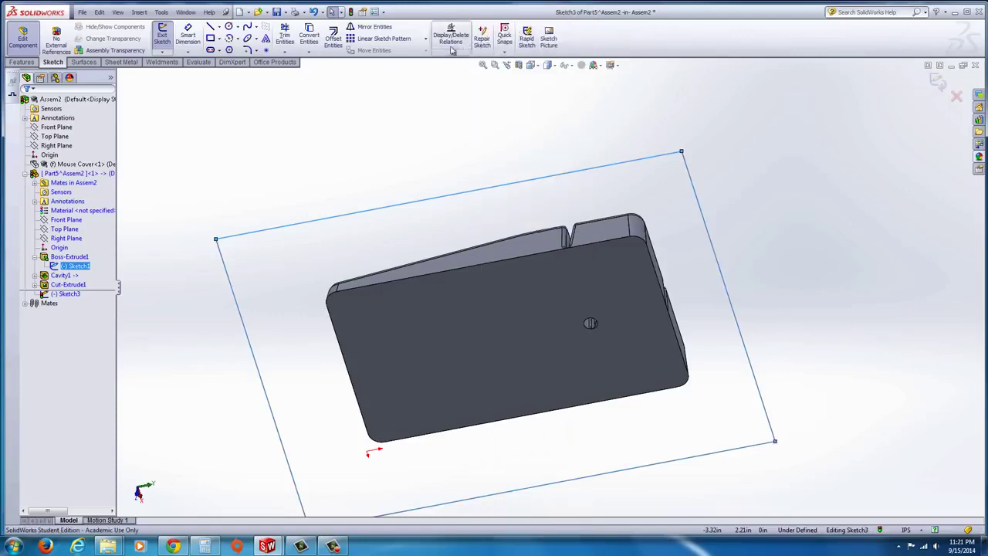
left_click(310, 39)
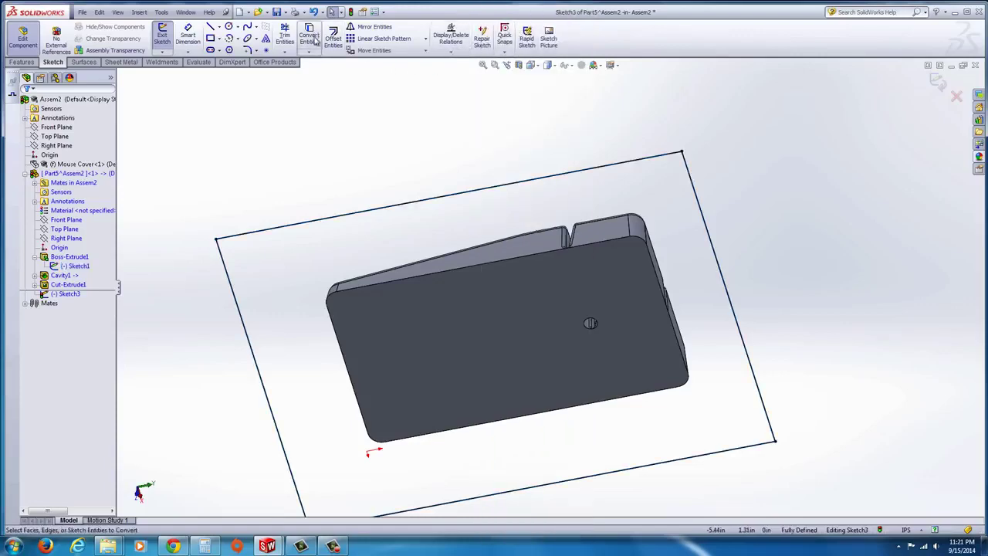
Hide Sketch1 under the block part's first boss extrusion
middle_click_drag(346, 194, 423, 347)
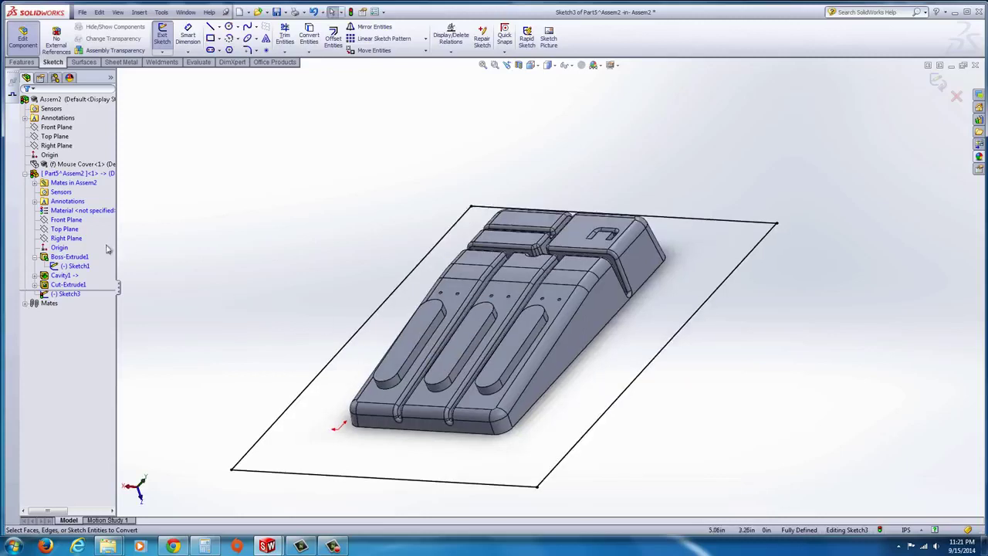
right_click(63, 267)
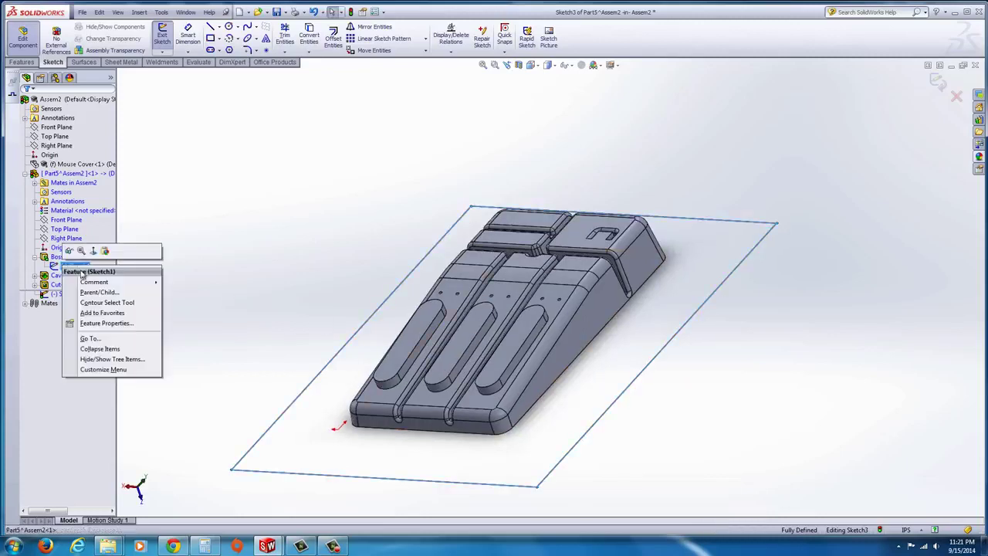
left_click(69, 251)
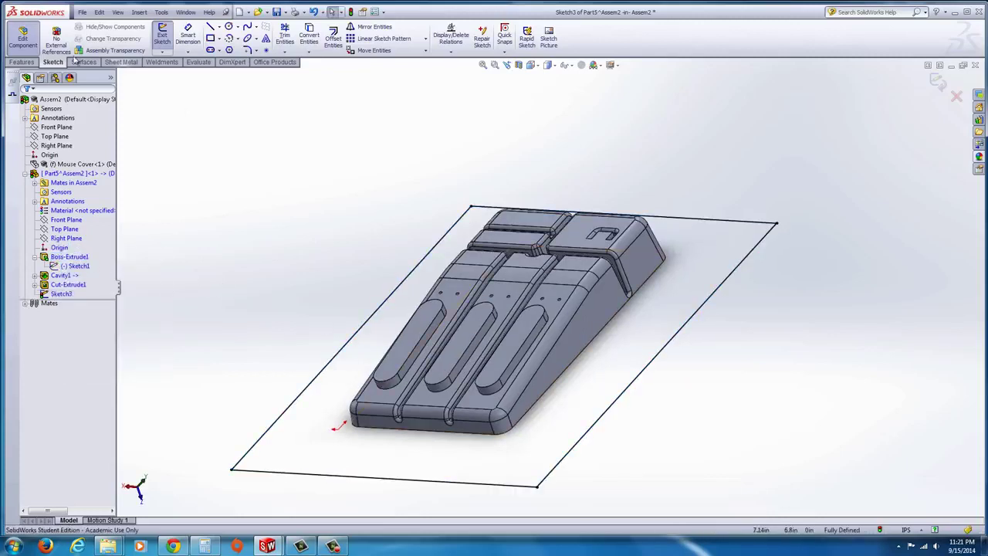
Extrude the converted rectangle 1 in Blind away from the core, merging the result into a solid base
left_click(22, 62)
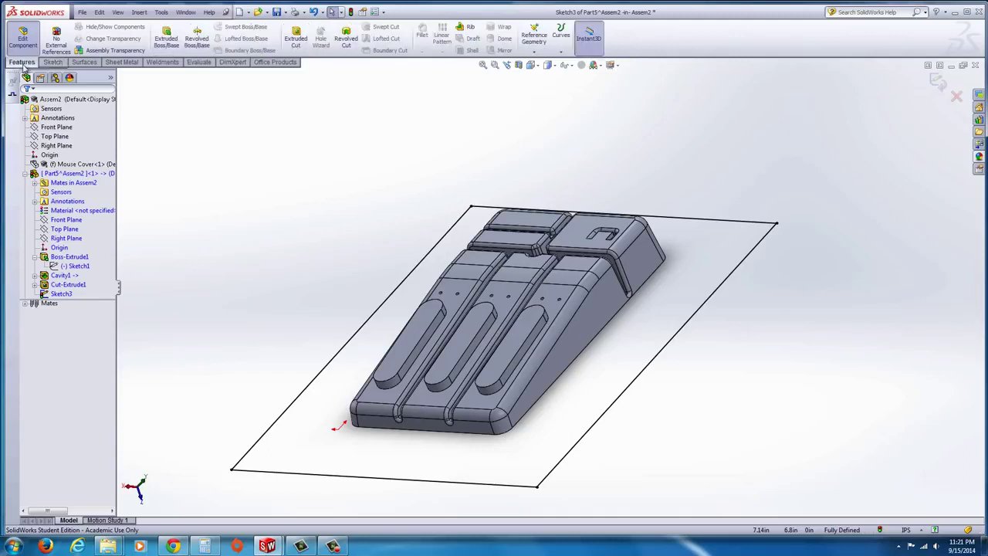
left_click(166, 38)
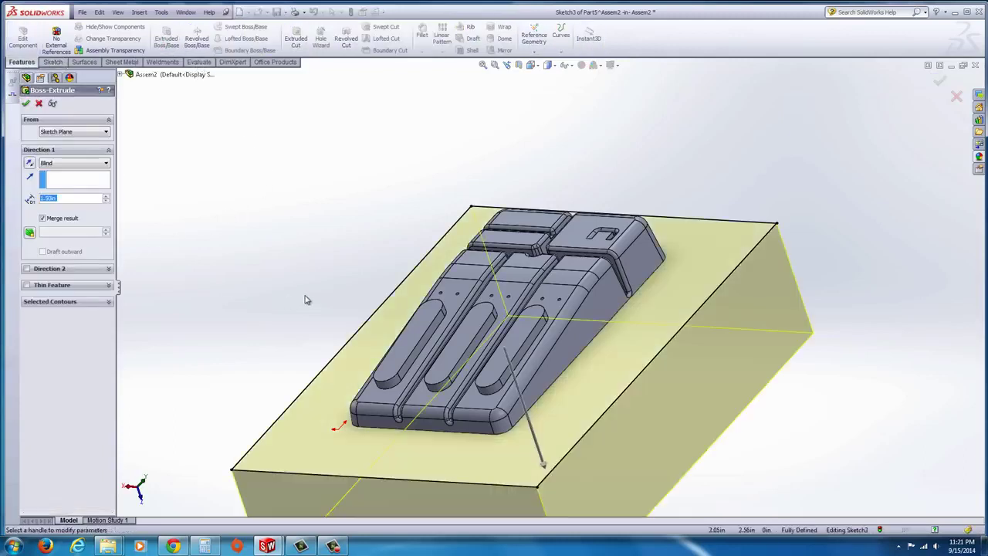
middle_click_drag(307, 298, 644, 398)
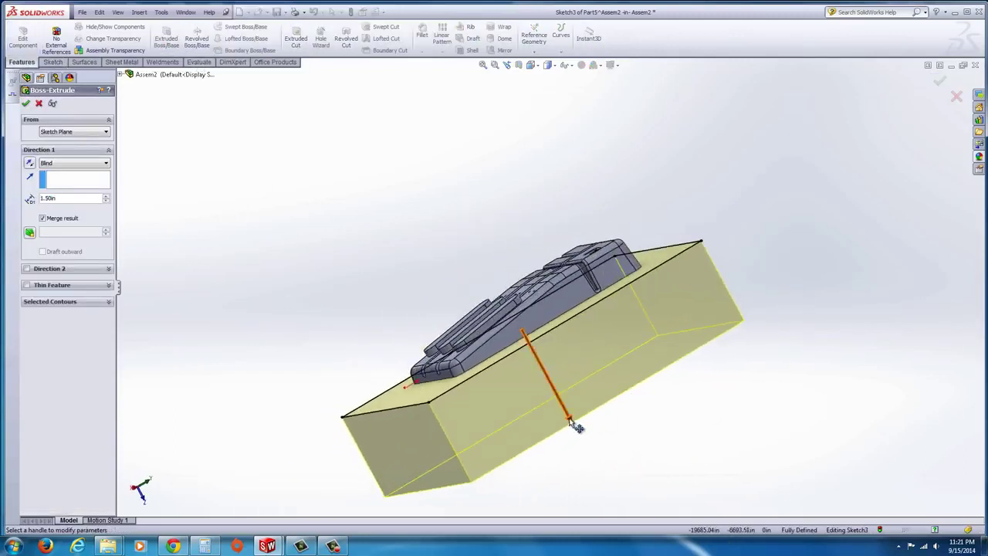
mouse_move(577, 423)
left_mouse_down()
mouse_move(568, 386)
mouse_move(561, 391)
left_mouse_up()
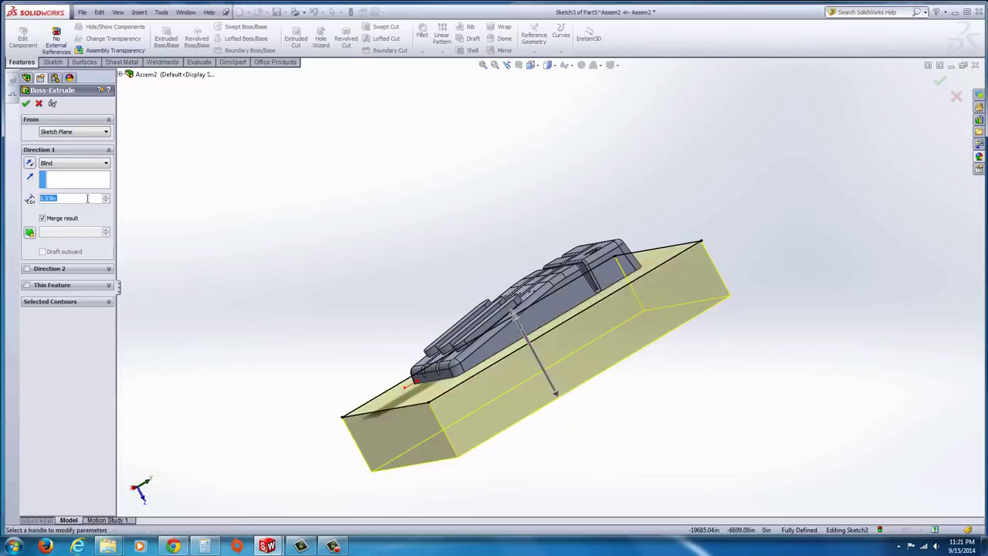
type("1")
key("Return")
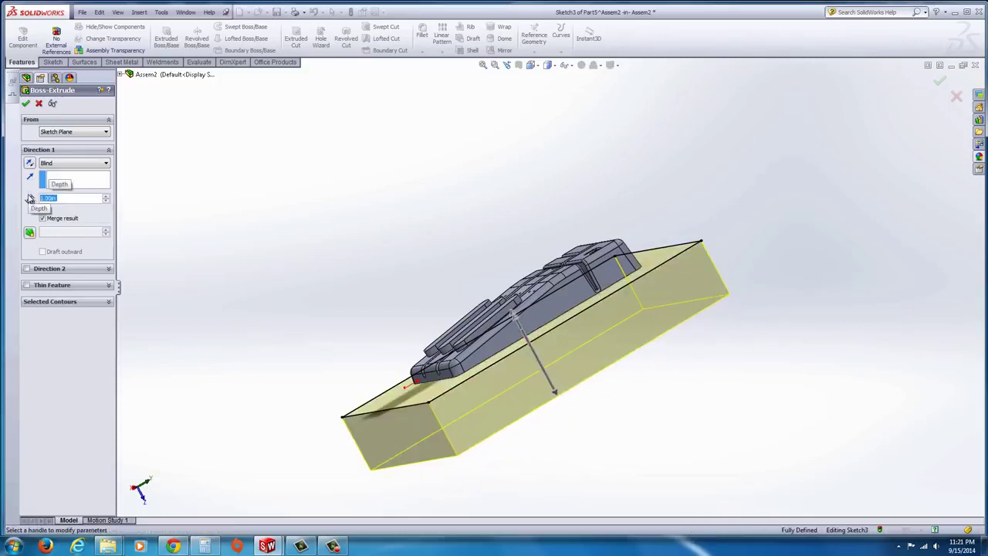
left_click(27, 104)
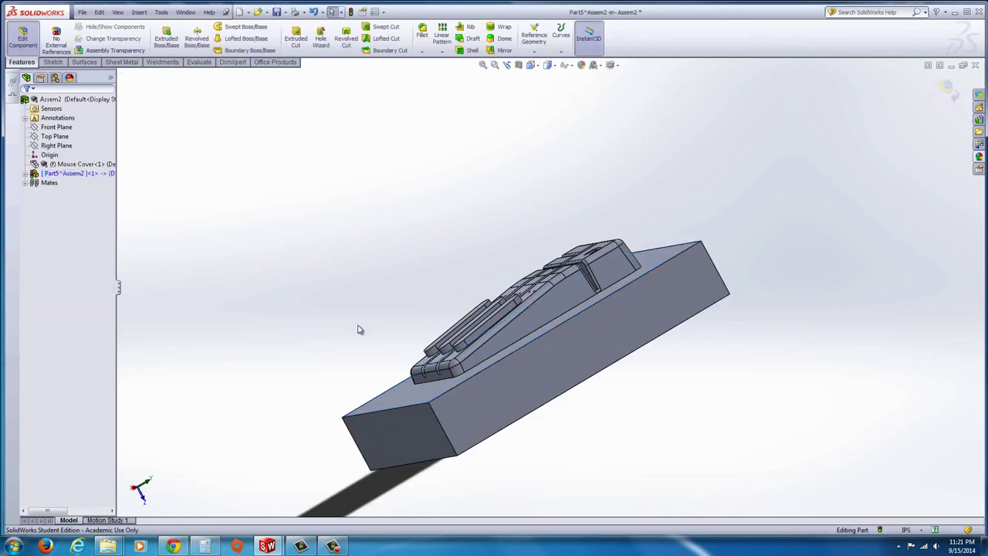
middle_click_drag(424, 320, 538, 436)
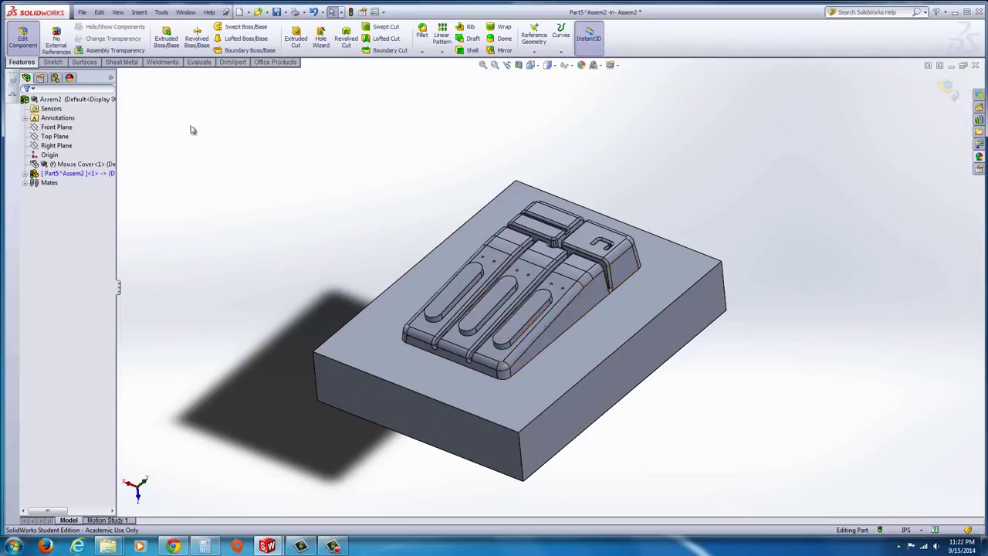
Return to editing the assembly and insert a new part on the base's flat face surrounding the core
left_click(33, 46)
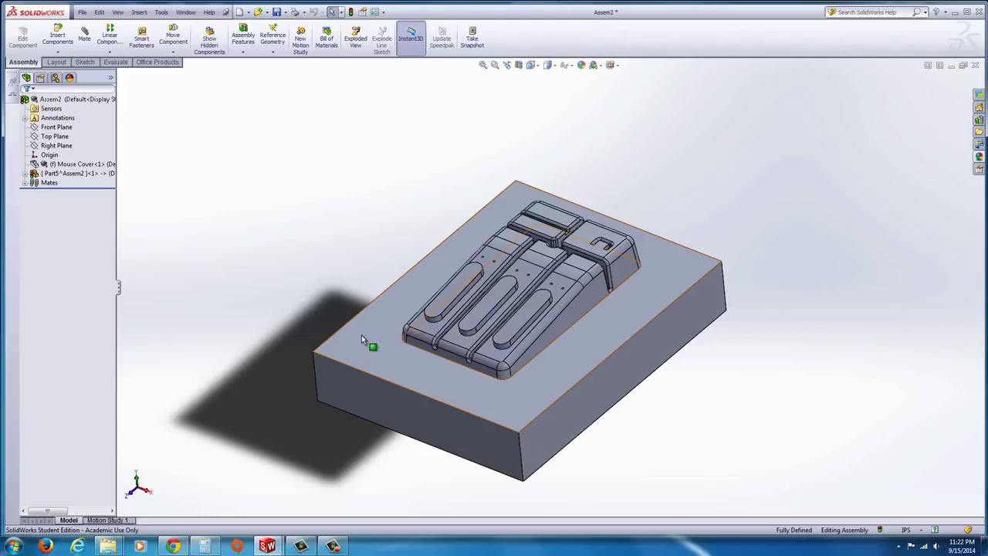
left_click(57, 52)
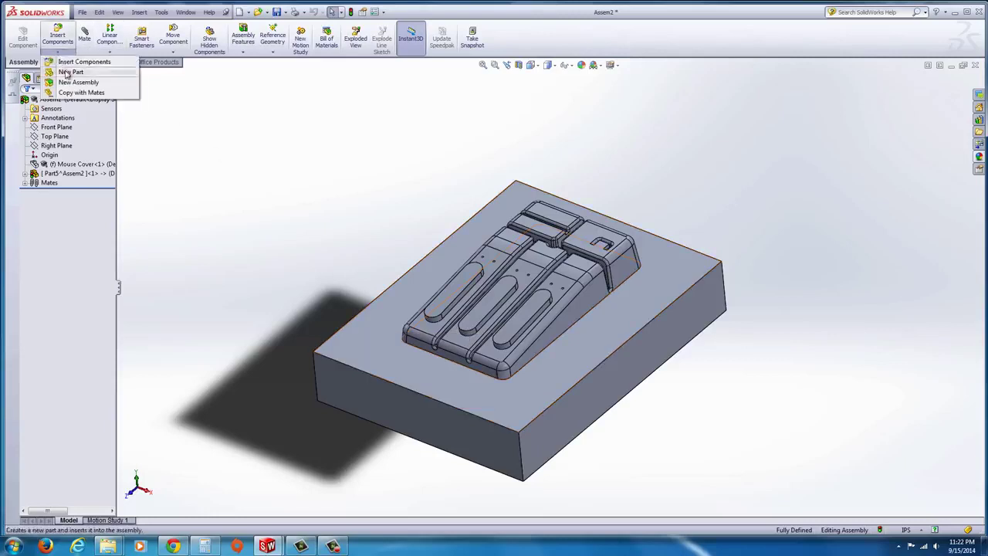
left_click(68, 72)
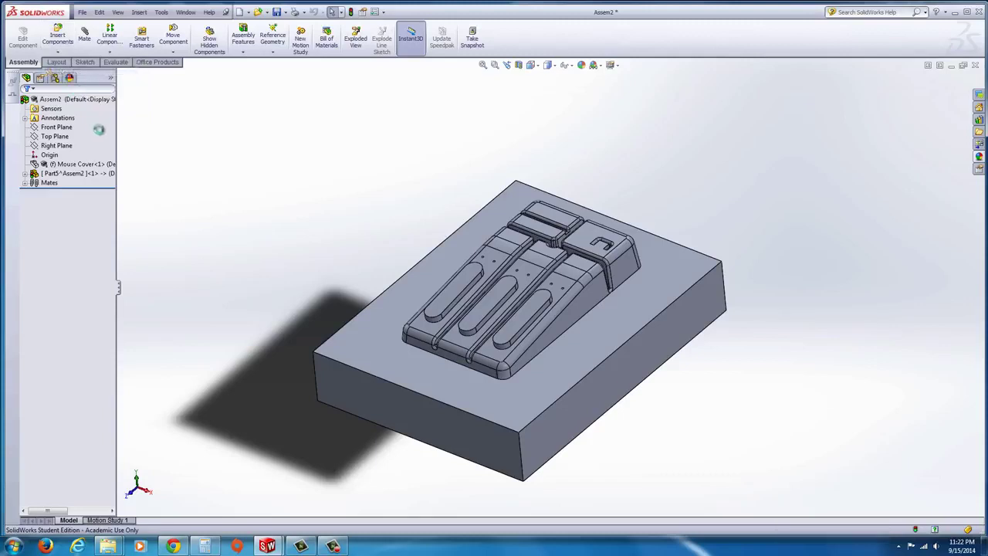
left_click(377, 349)
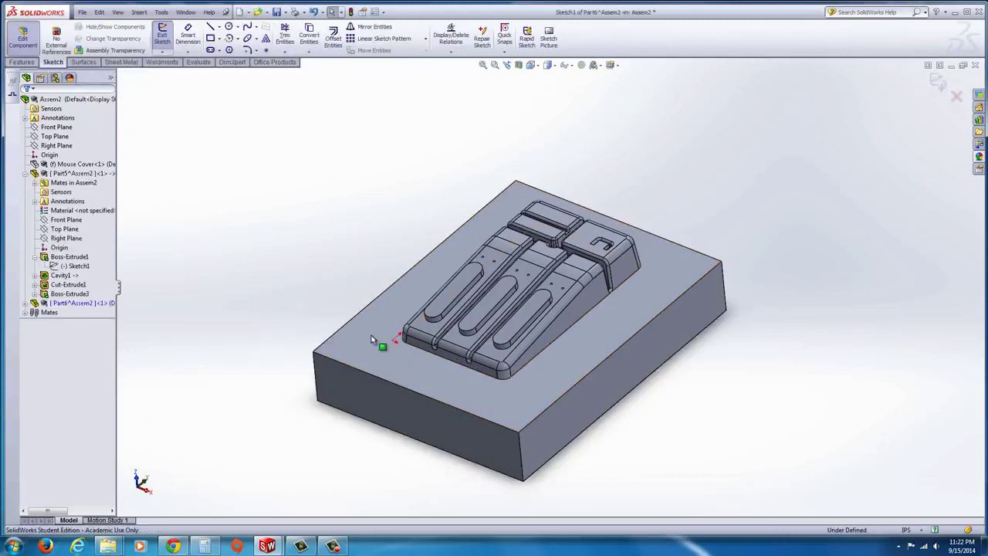
Convert the base's core-side face into the new part's sketch and extrude it 1 in Blind over the core
left_click(371, 336)
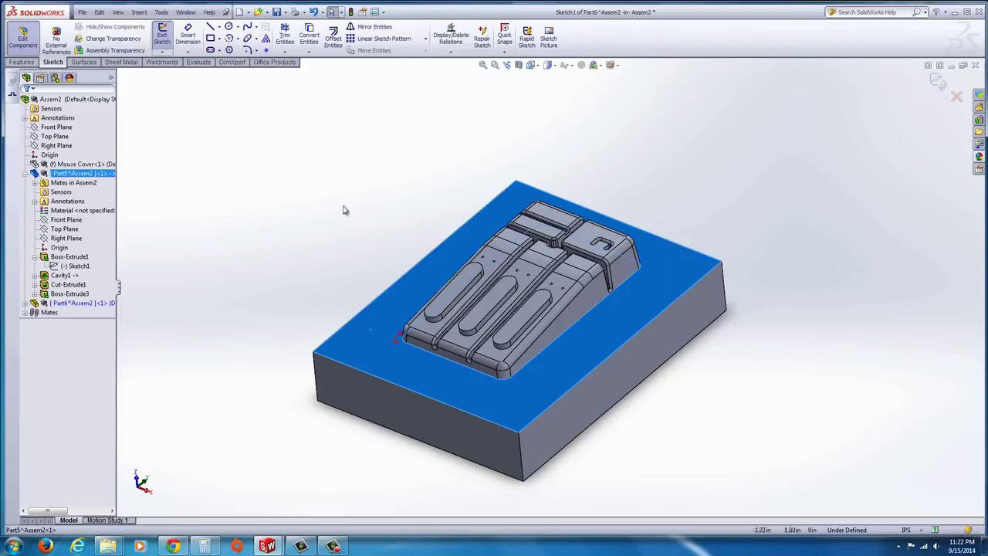
left_click(309, 31)
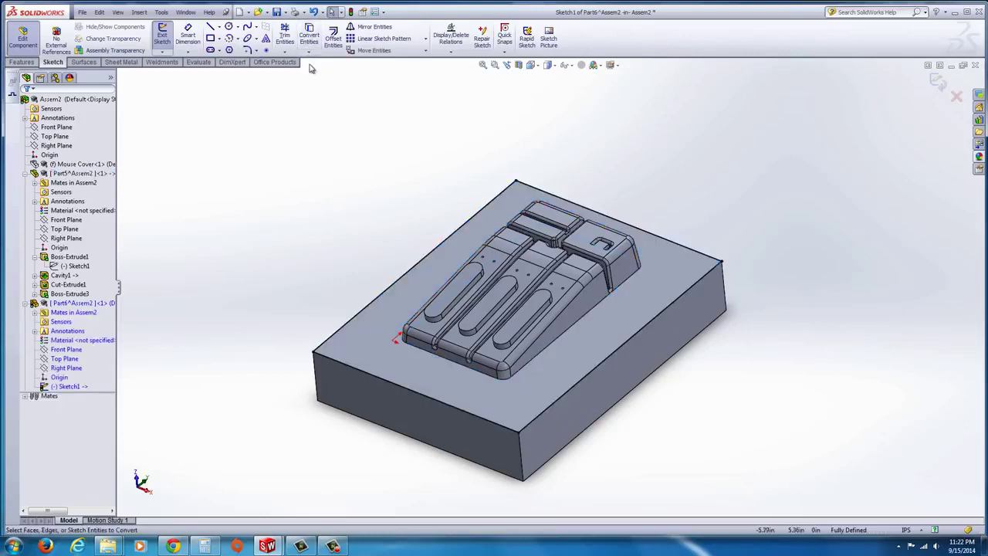
left_click(23, 62)
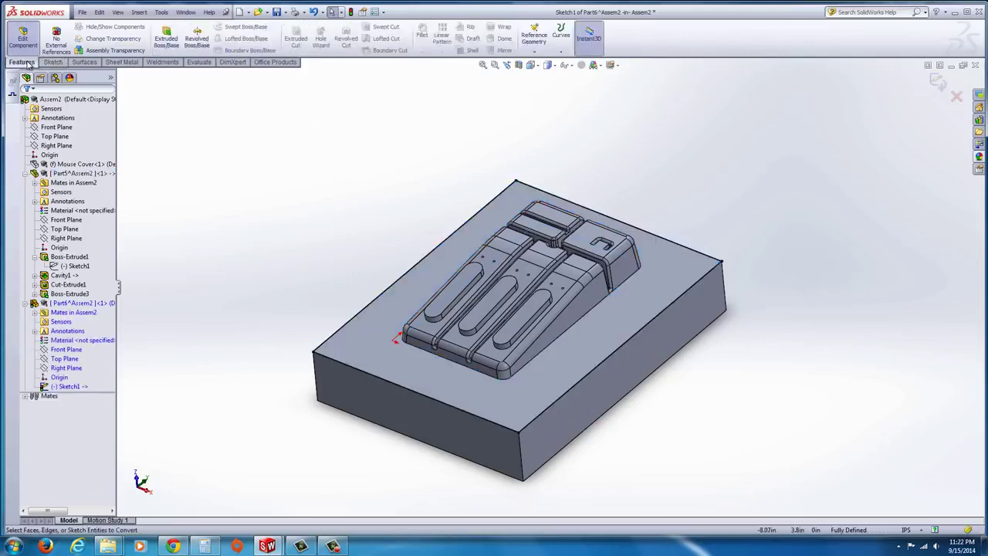
left_click(168, 40)
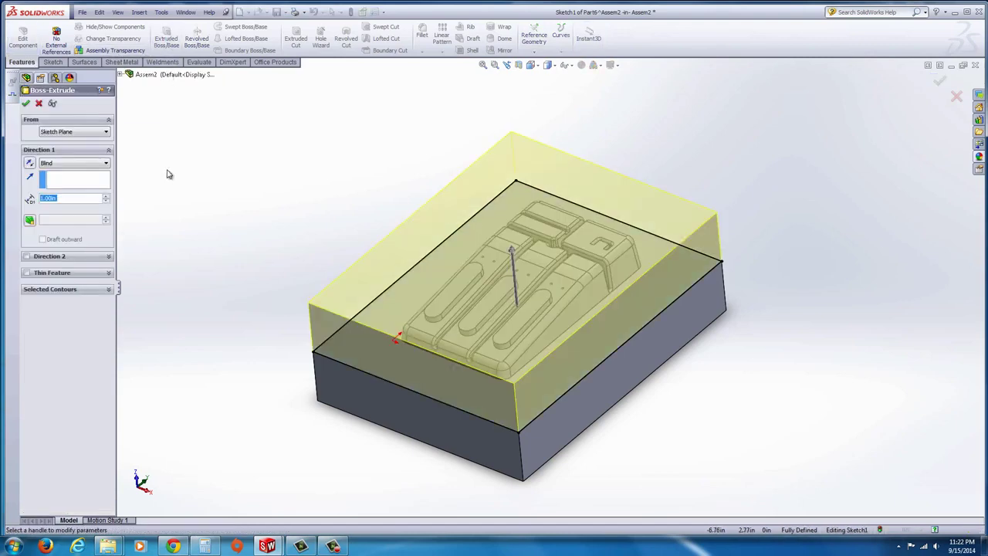
middle_click_drag(224, 247, 220, 270)
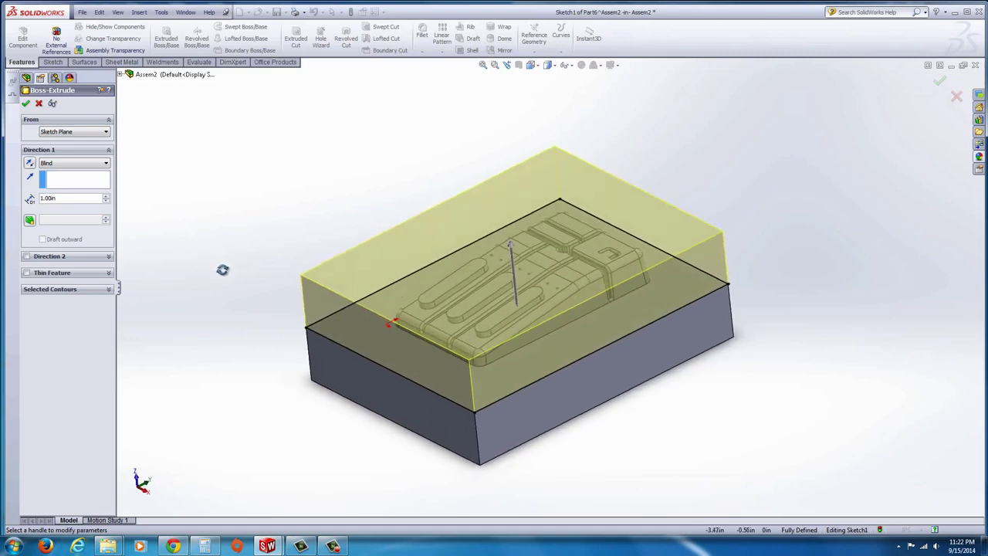
left_click(26, 106)
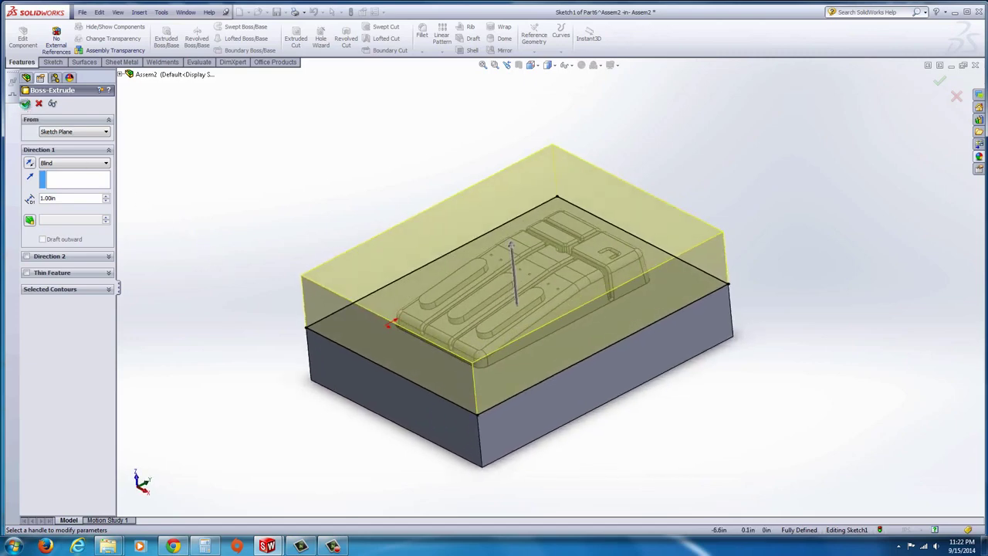
middle_click_drag(267, 393, 382, 423)
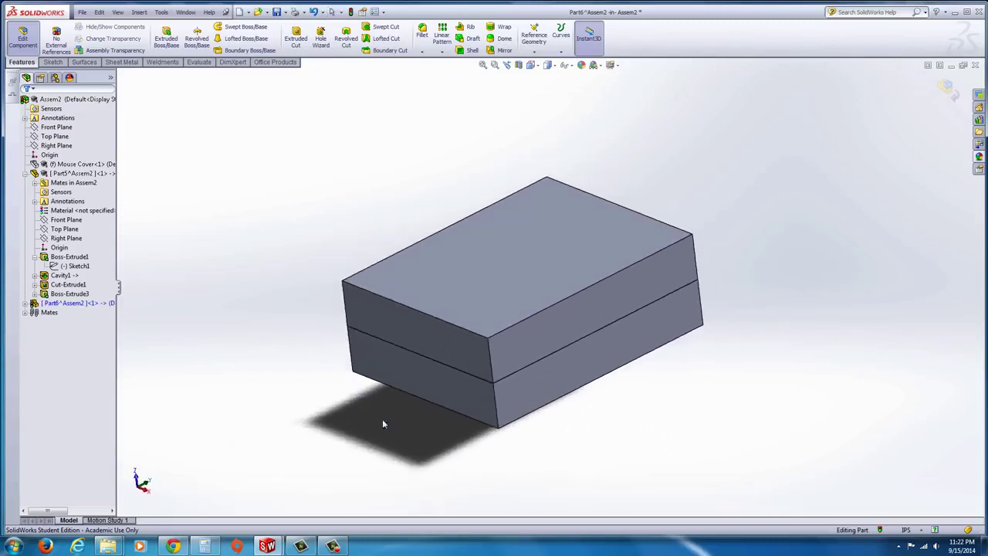
Show the hidden Mouse Cover component in the assembly
right_click(70, 166)
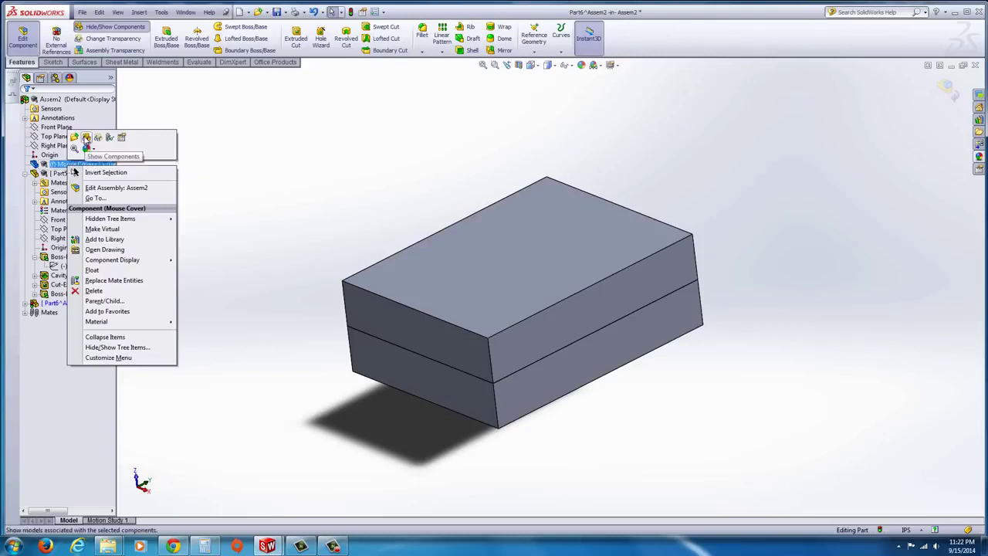
left_click(86, 138)
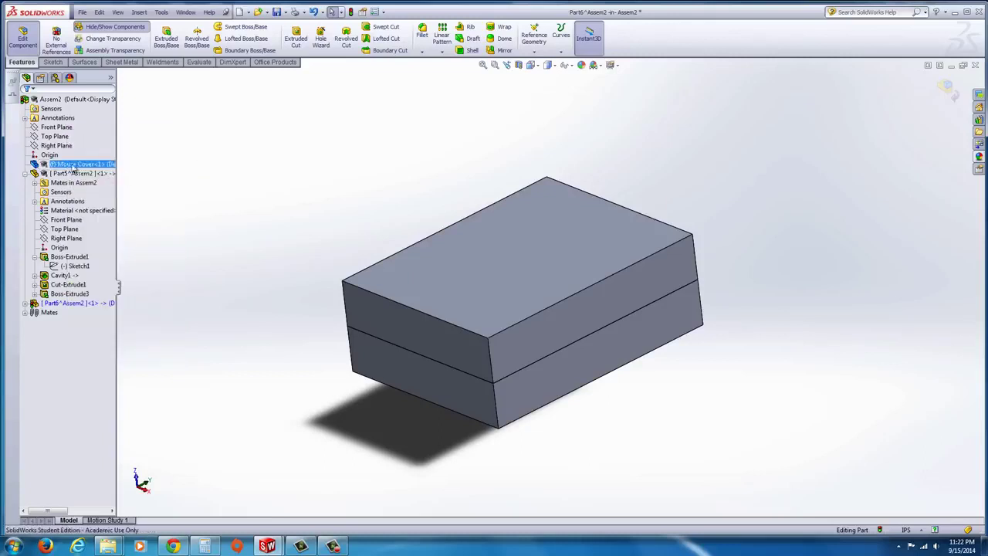
middle_click_drag(352, 289, 363, 302)
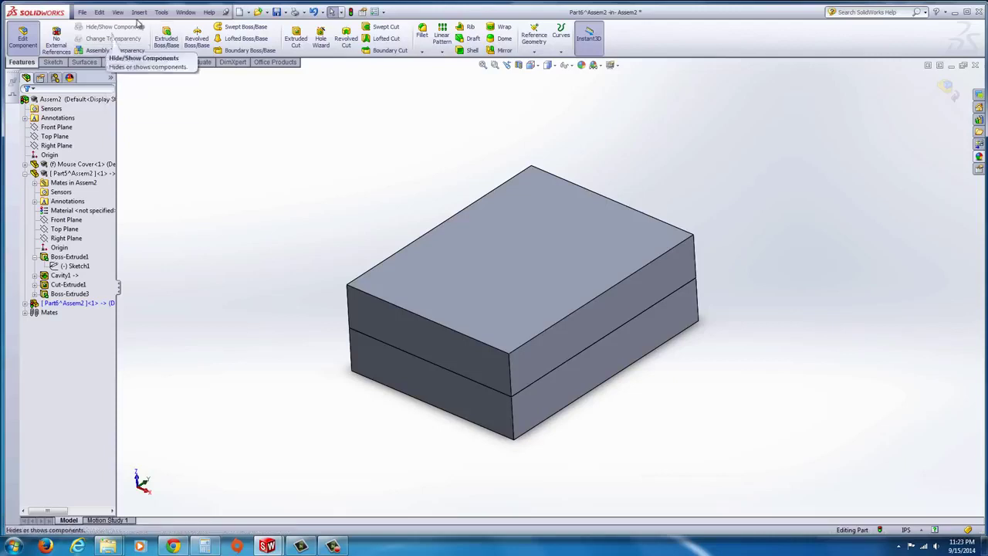
Cut a cavity in the new upper block using Mouse Cover and Part5 as design components, with 0% uniform scaling about component origins
left_click(139, 13)
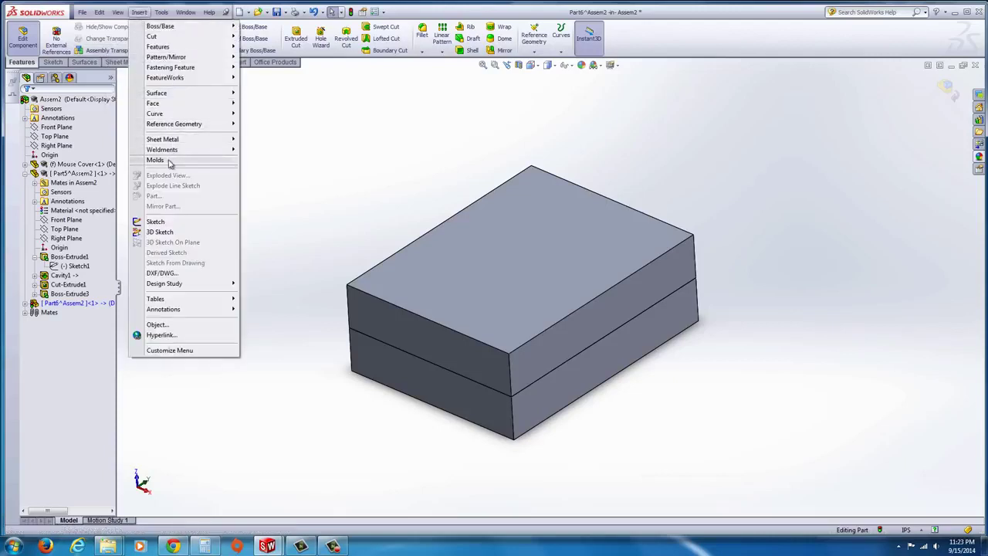
mouse_move(172, 162)
left_click(257, 270)
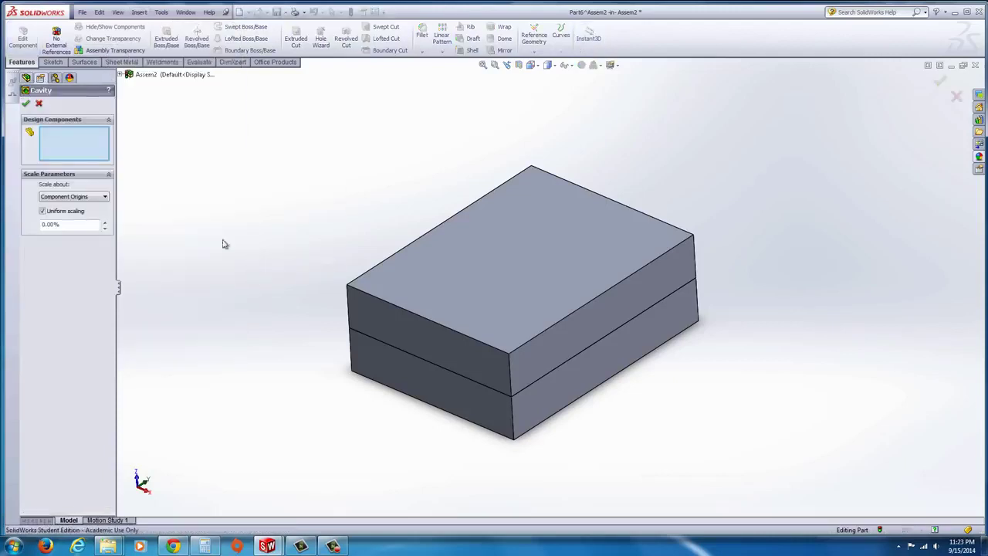
left_click(122, 75)
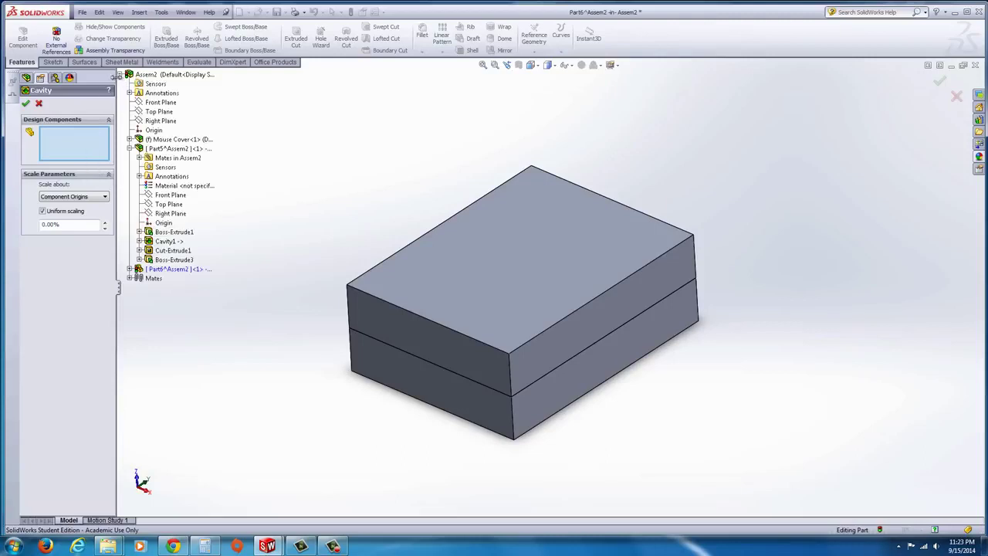
left_click(164, 140)
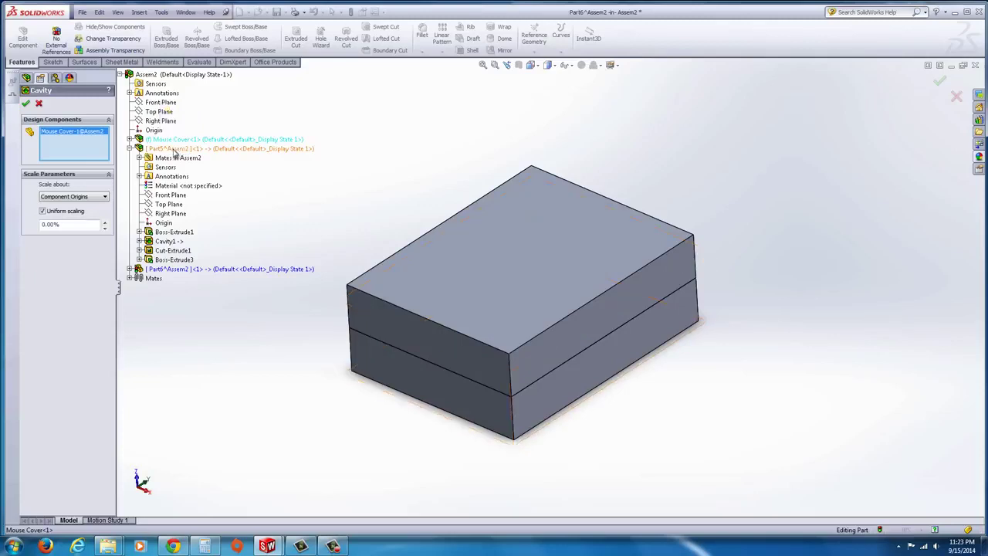
left_click(159, 149)
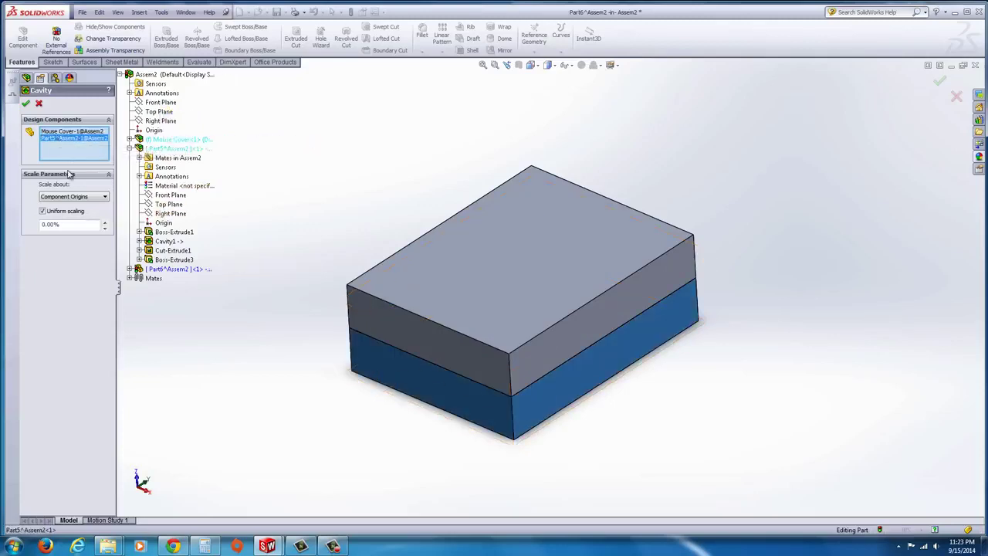
left_click(25, 105)
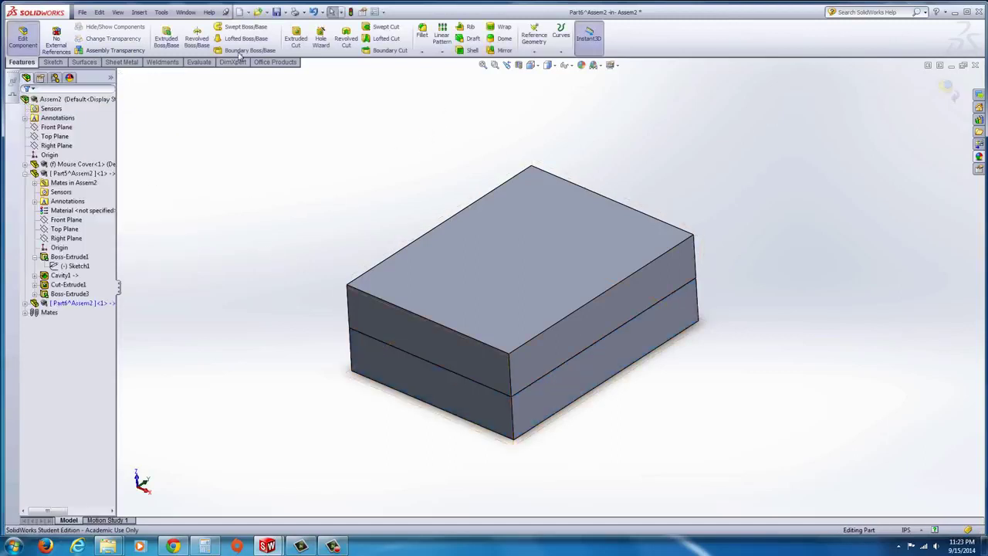
Return to editing the assembly and explode only the upper cavity block upward about 3.63 in along the vertical axis
left_click(18, 43)
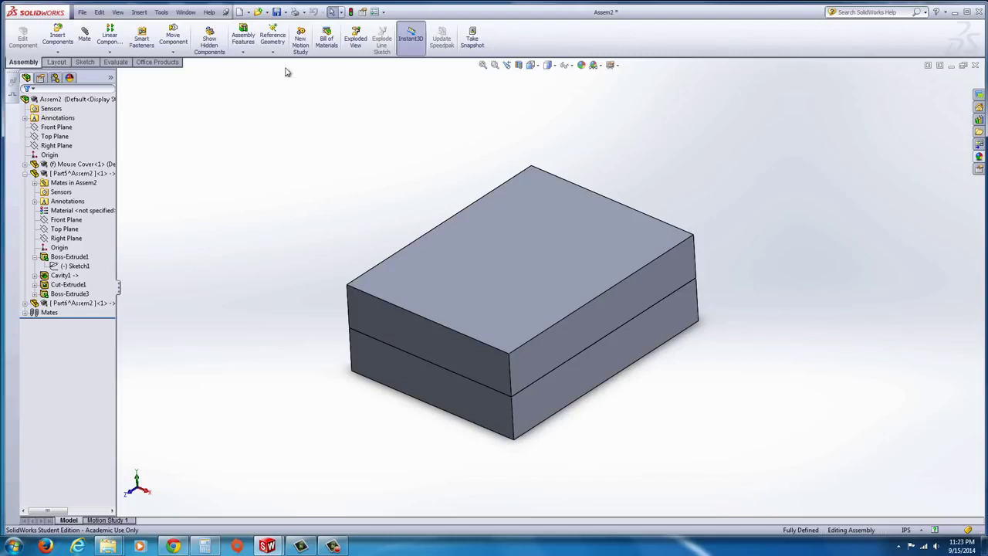
left_click(355, 38)
left_click(524, 253)
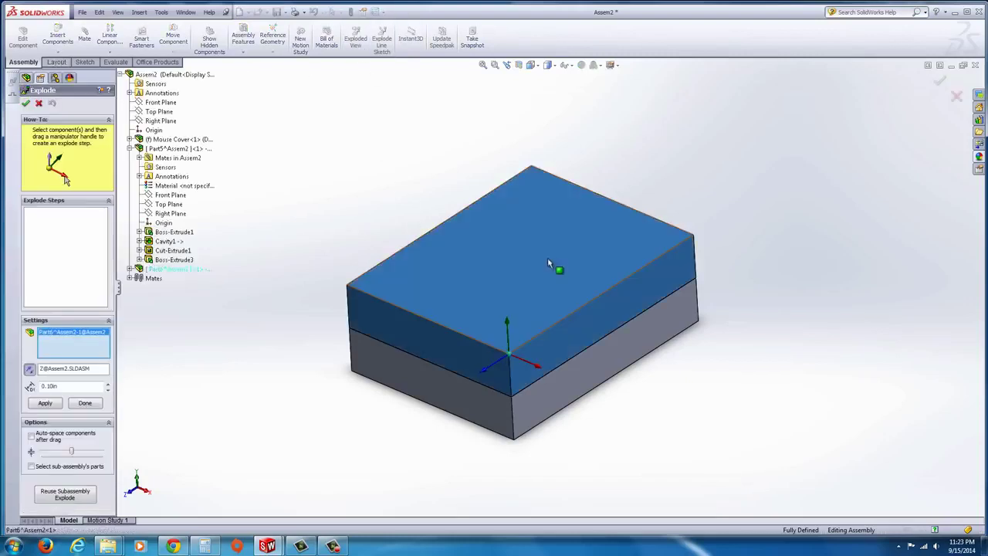
left_click_drag(501, 270, 502, 273)
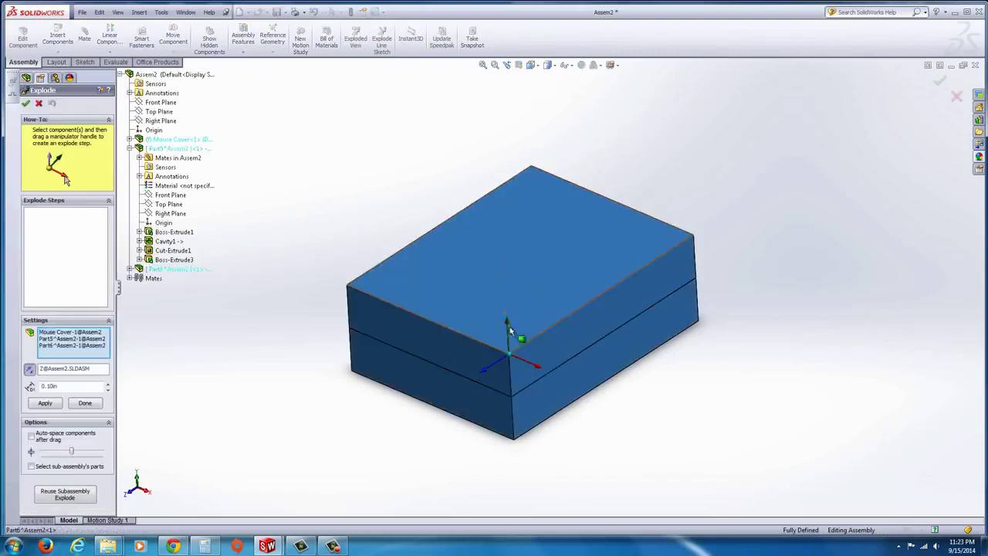
left_click(514, 305)
left_click(556, 372)
left_click(552, 296)
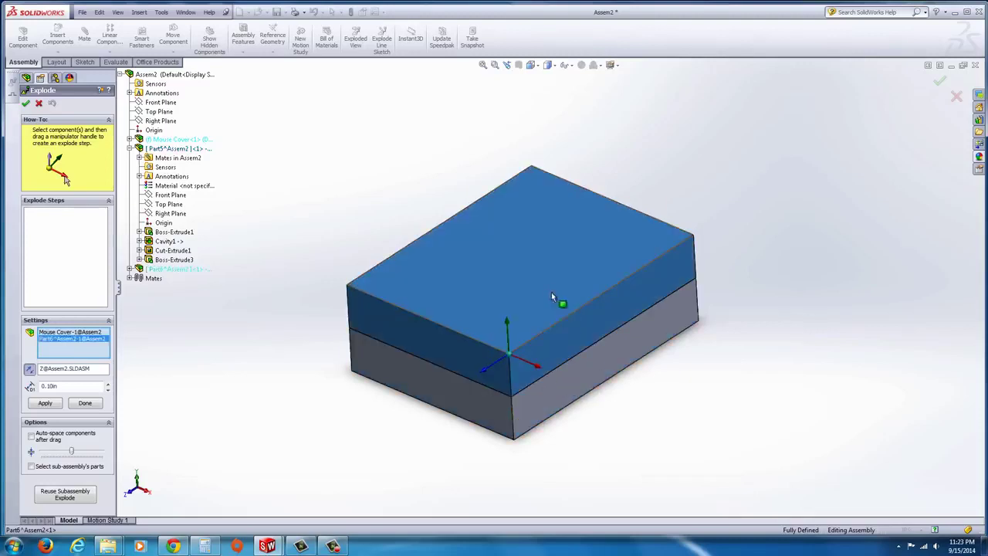
right_click(98, 333)
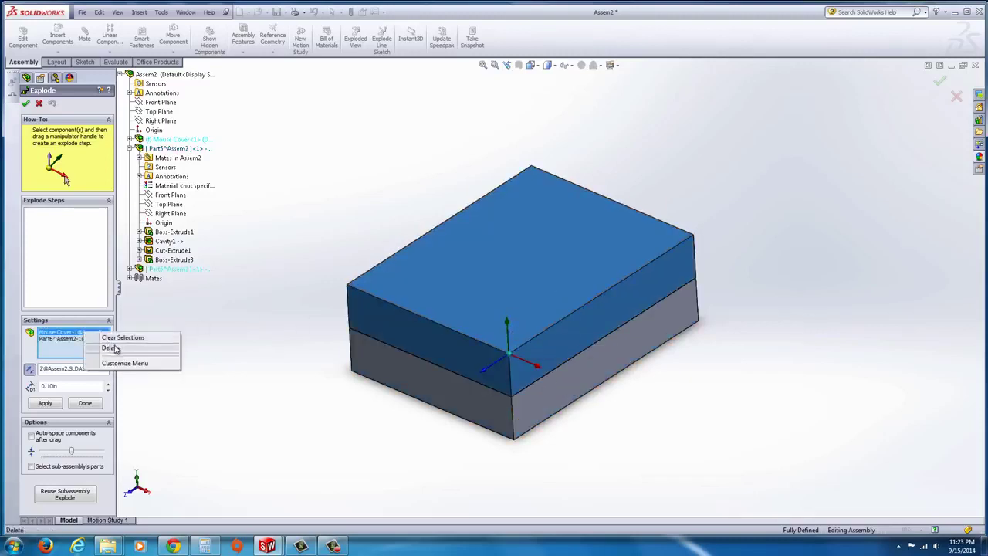
left_click(110, 348)
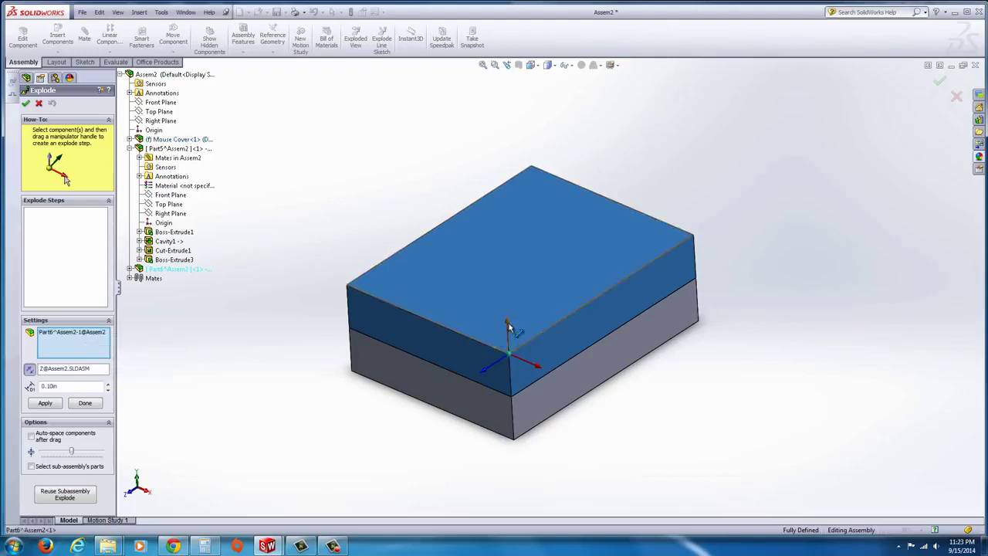
left_click_drag(510, 329, 512, 166)
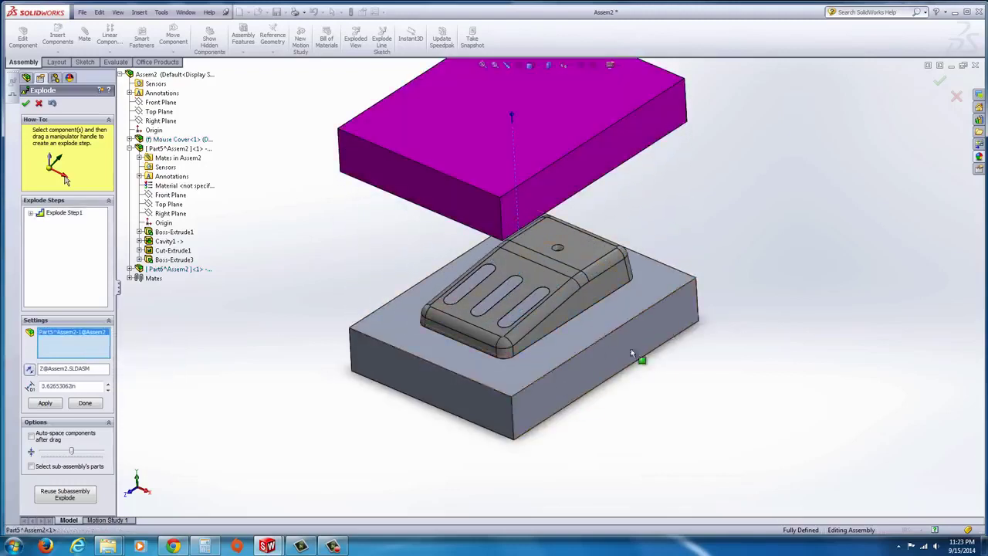
Explode the core base downward about 3.12 in below the Mouse Cover and accept the exploded view
left_click(511, 375)
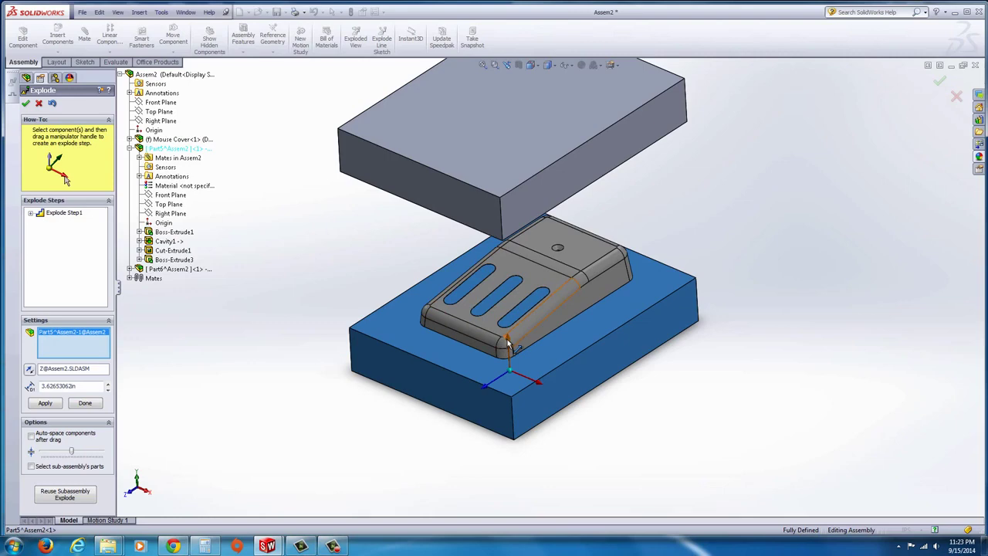
left_click_drag(508, 342, 511, 502)
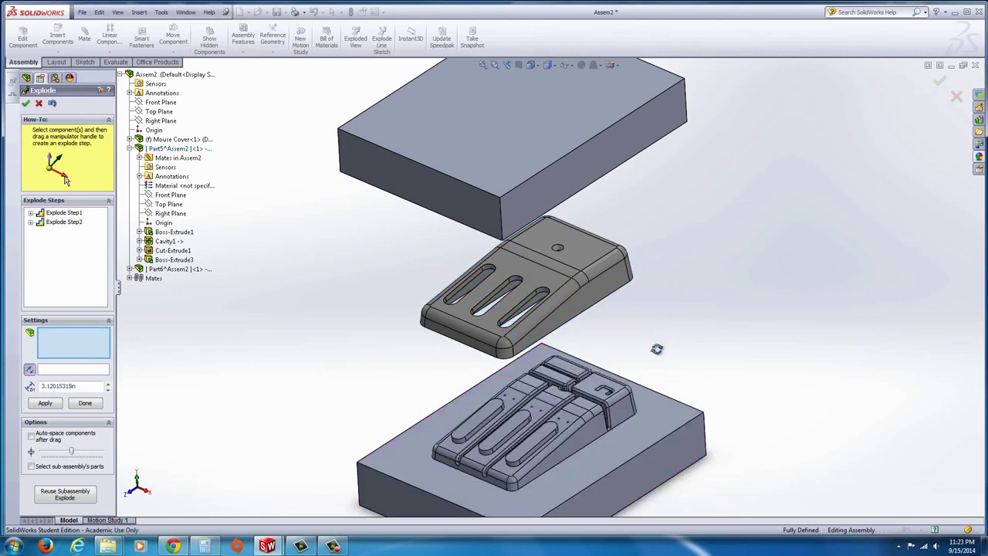
middle_click_drag(656, 349, 540, 224)
scroll(510, 199, "down", 6)
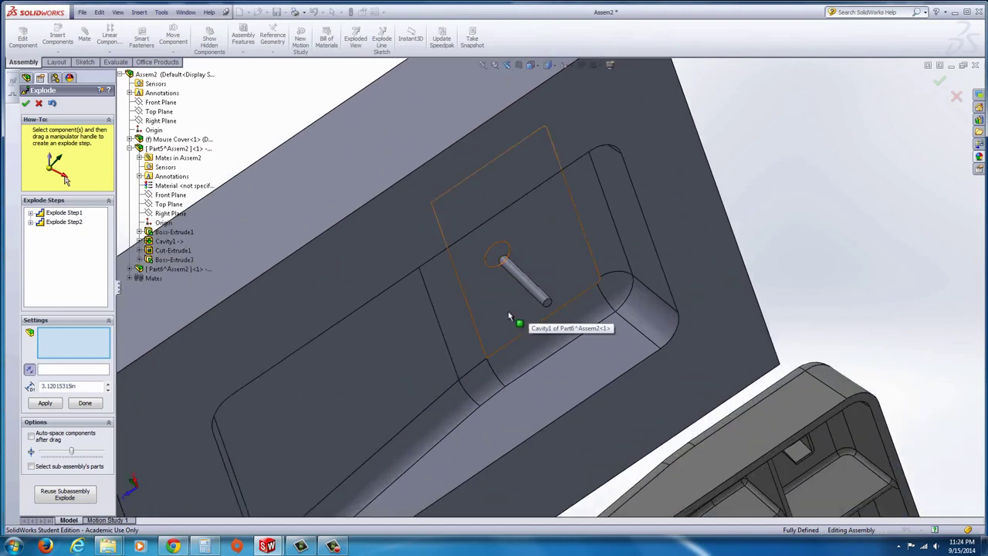
scroll(518, 333, "up", 5)
middle_click_drag(529, 336, 608, 367)
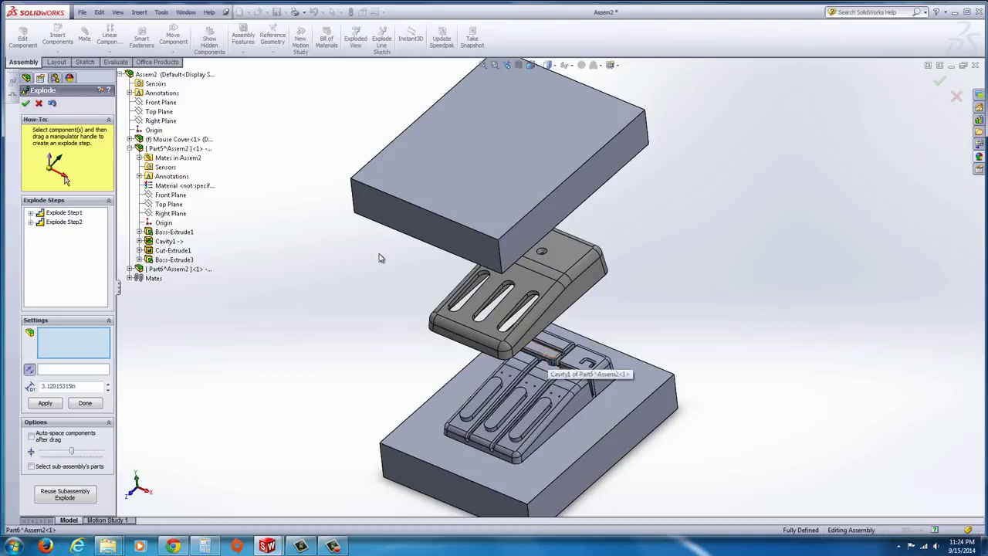
left_click(131, 149)
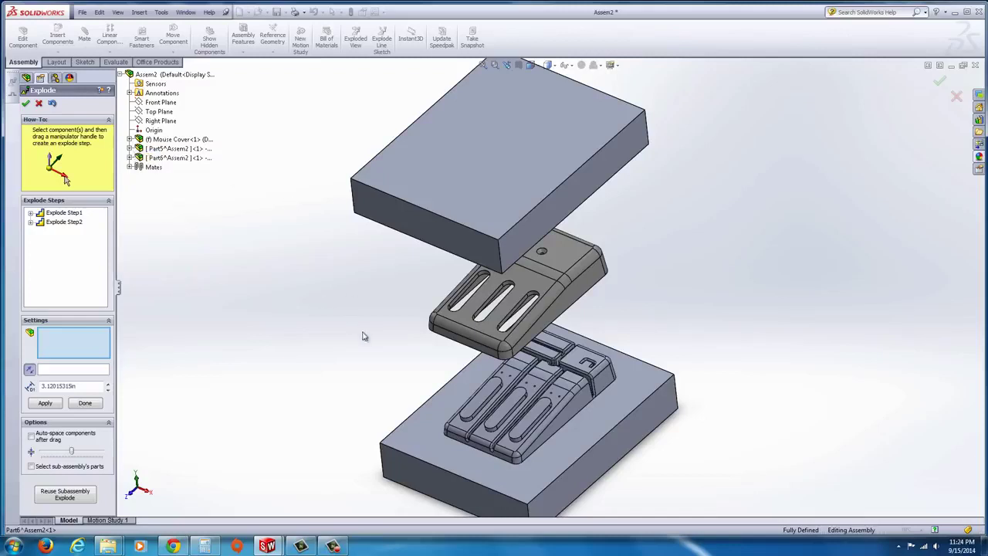
right_click(520, 152)
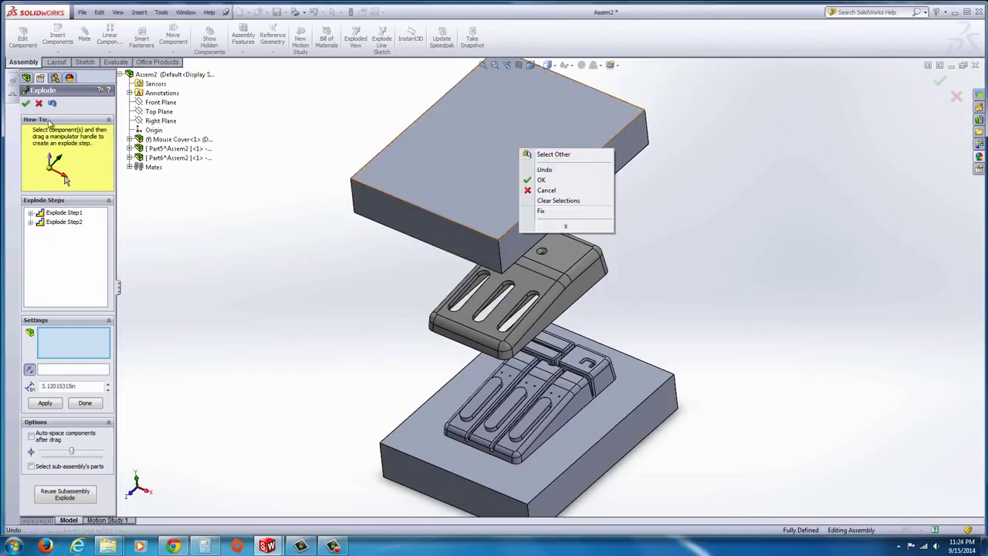
left_click(27, 105)
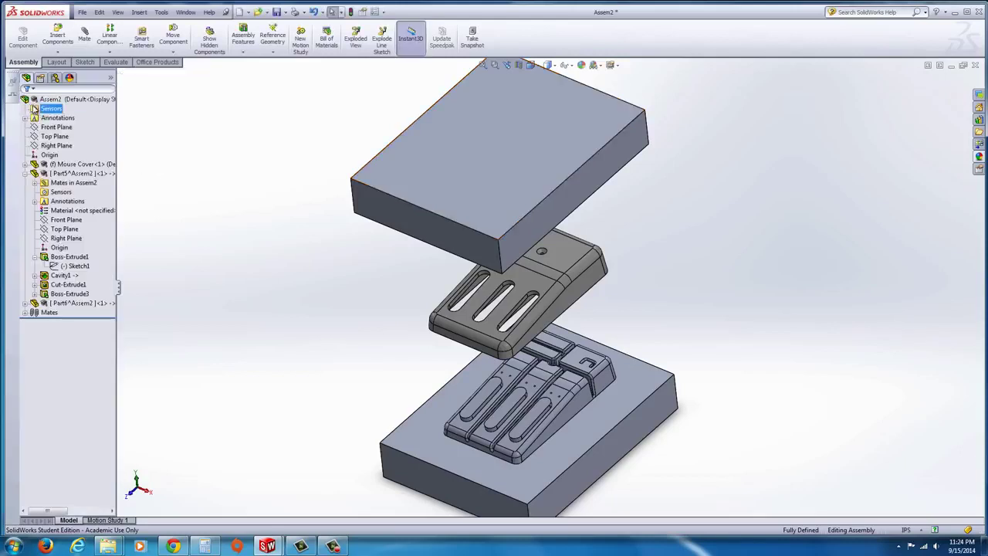
Collapse the exploded view of the top-level assembly
left_click(51, 99)
right_click(53, 100)
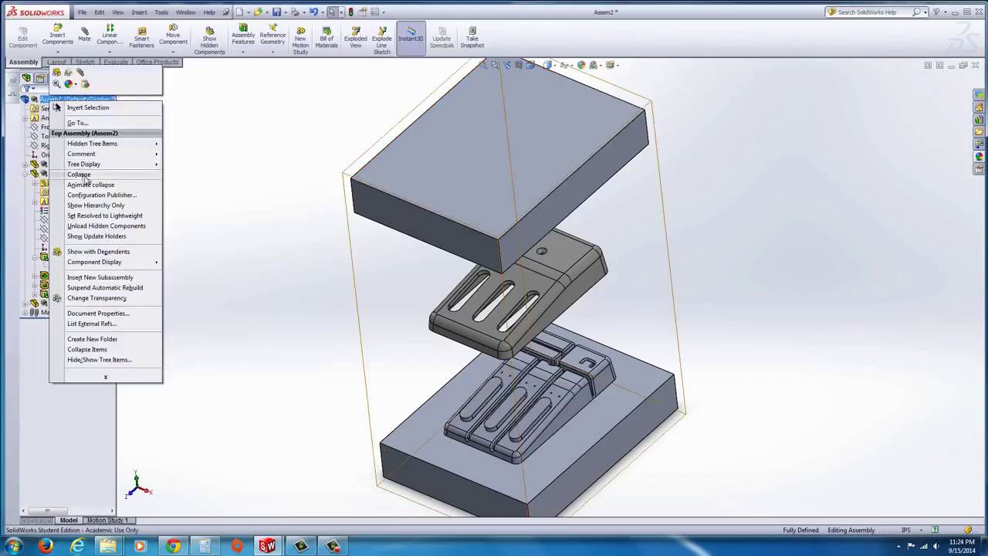
left_click(74, 174)
Open the upper cavity block as a separate part and examine the pin inside its cavity
left_click(508, 230)
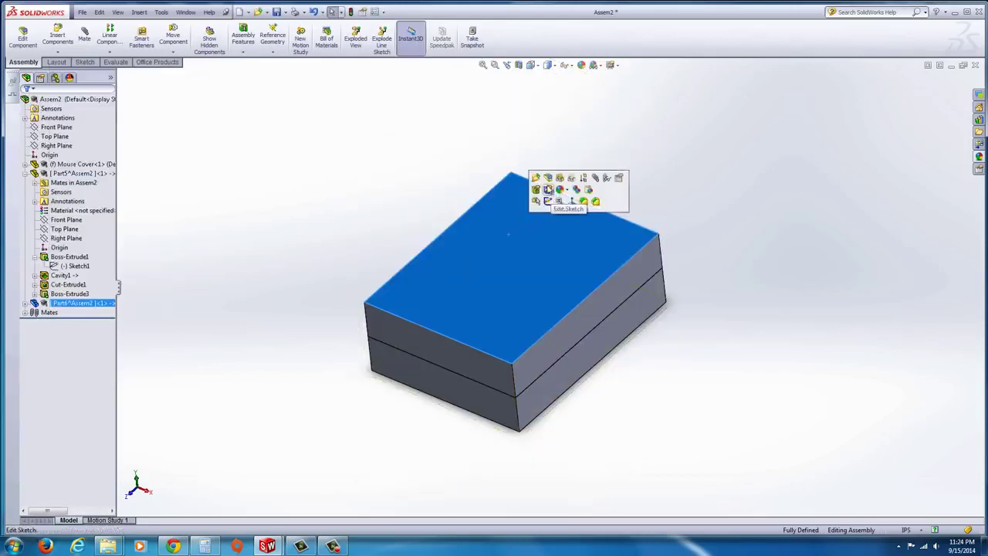
left_click(535, 180)
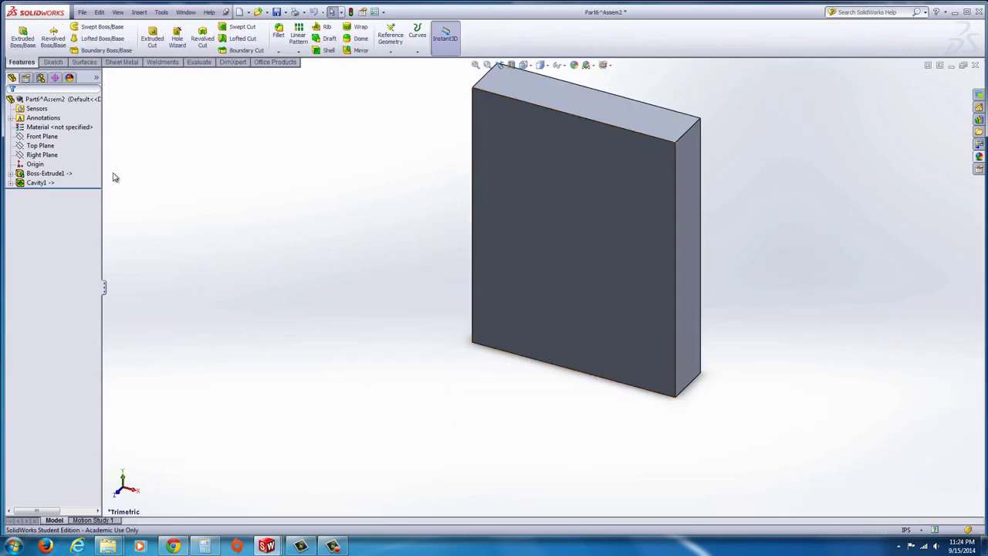
middle_click_drag(533, 263, 395, 267)
scroll(570, 184, "down", 5)
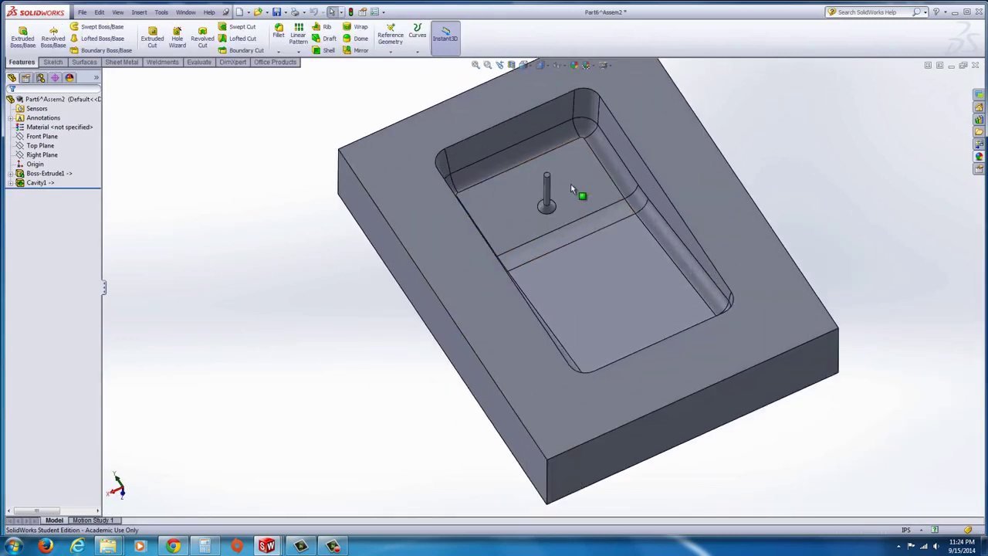
scroll(548, 264, "up", 3)
scroll(527, 257, "down", 5)
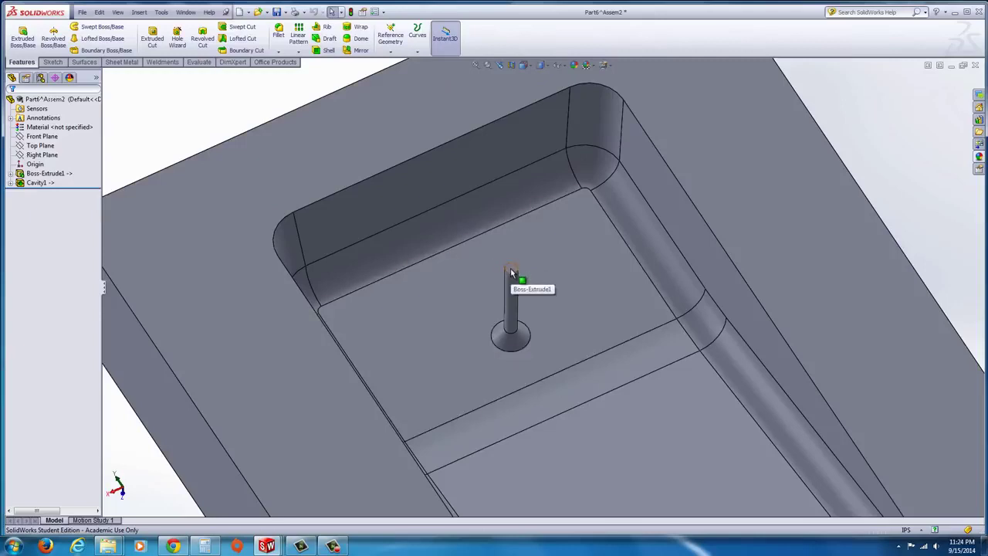
Add a configuration named CORE PIN to the cavity block part
left_click(41, 78)
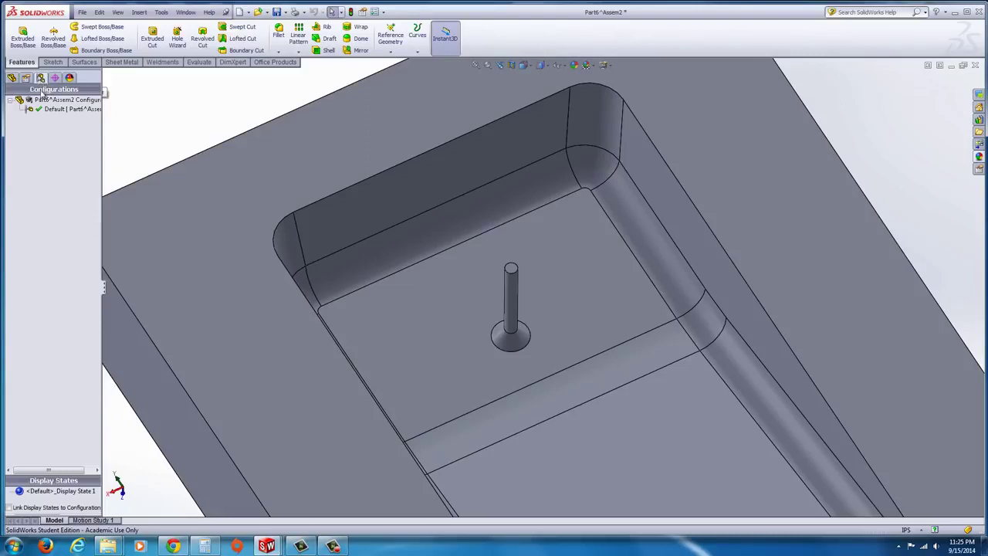
right_click(45, 103)
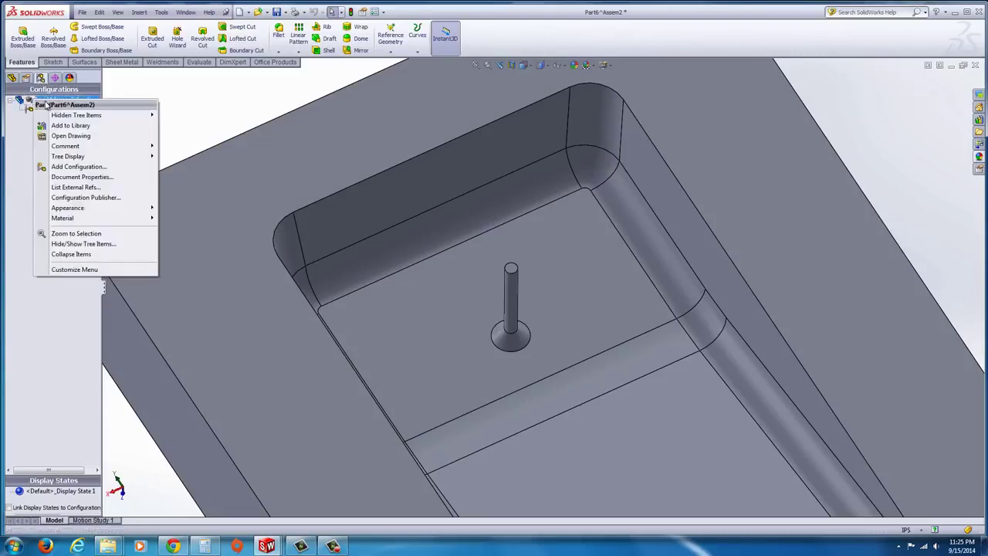
left_click(82, 167)
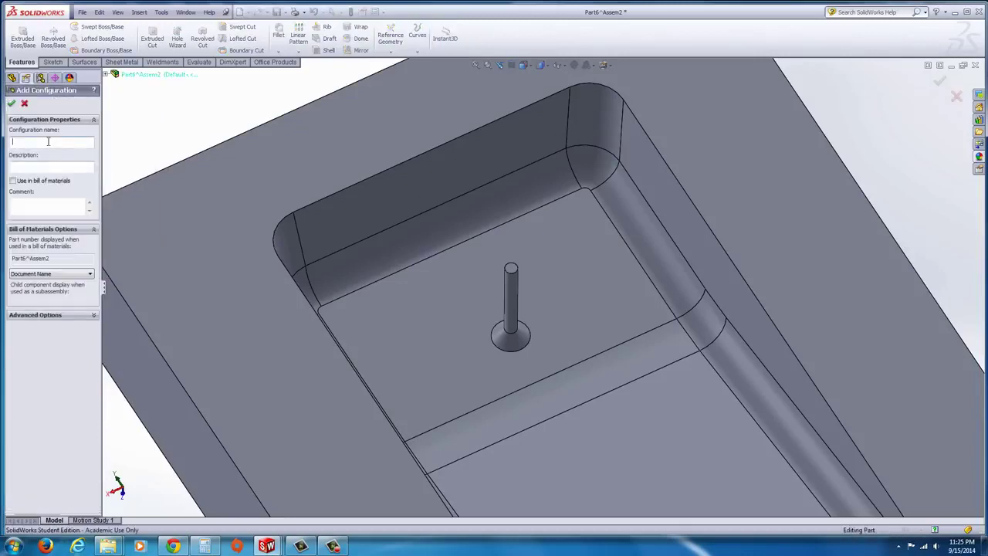
type("CORE PIN")
left_click(12, 105)
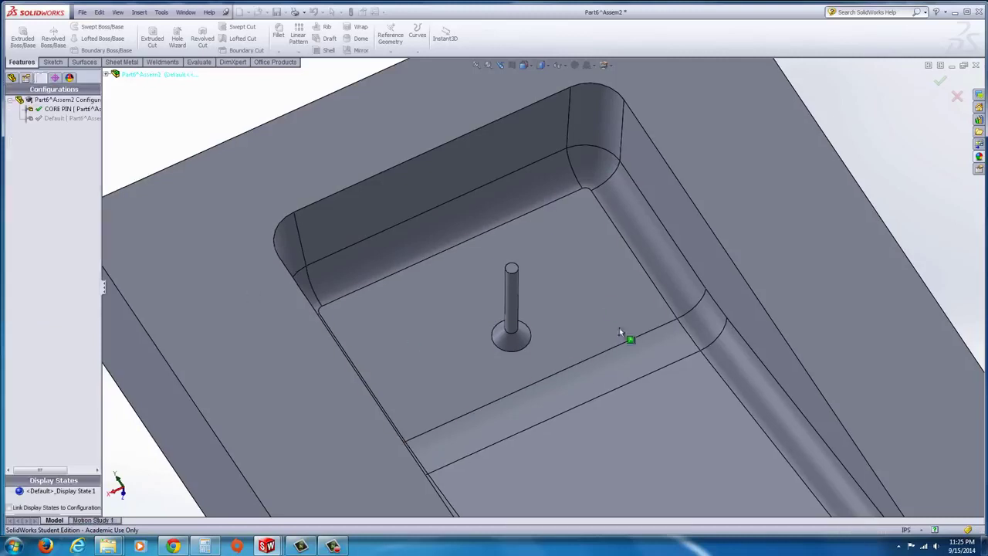
Start a sketch on the pin's end face and convert the outer circular edge of the pin's conical base into it
left_click(513, 268)
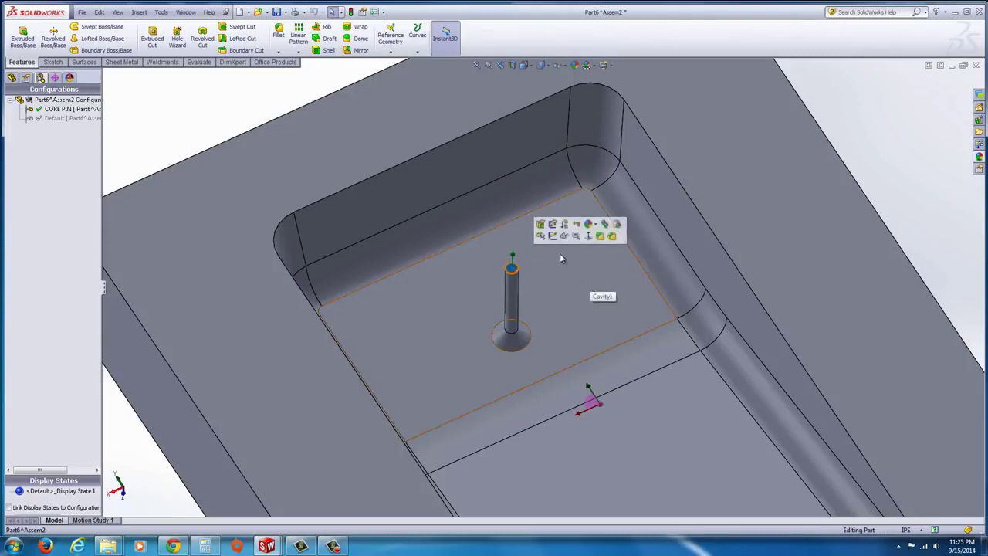
left_click(552, 235)
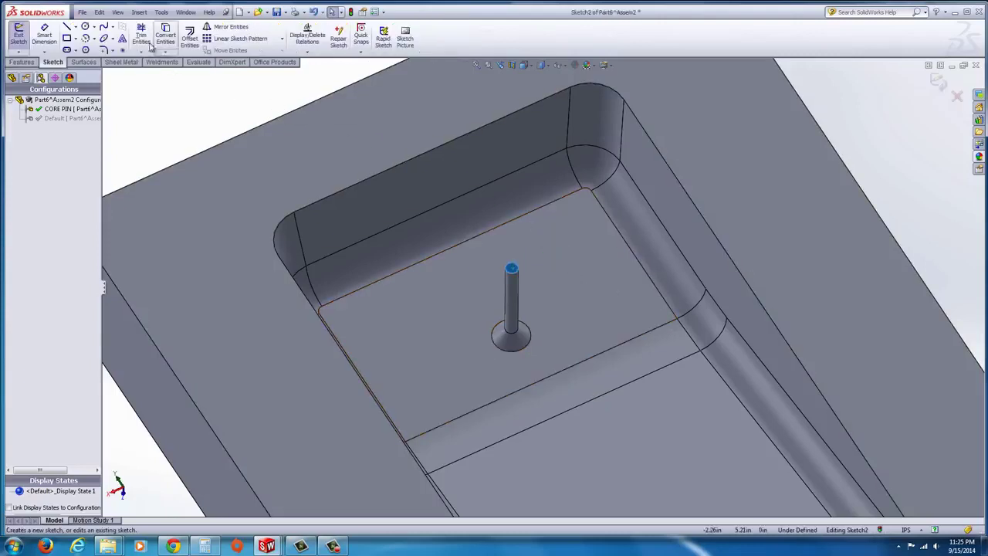
left_click(511, 348)
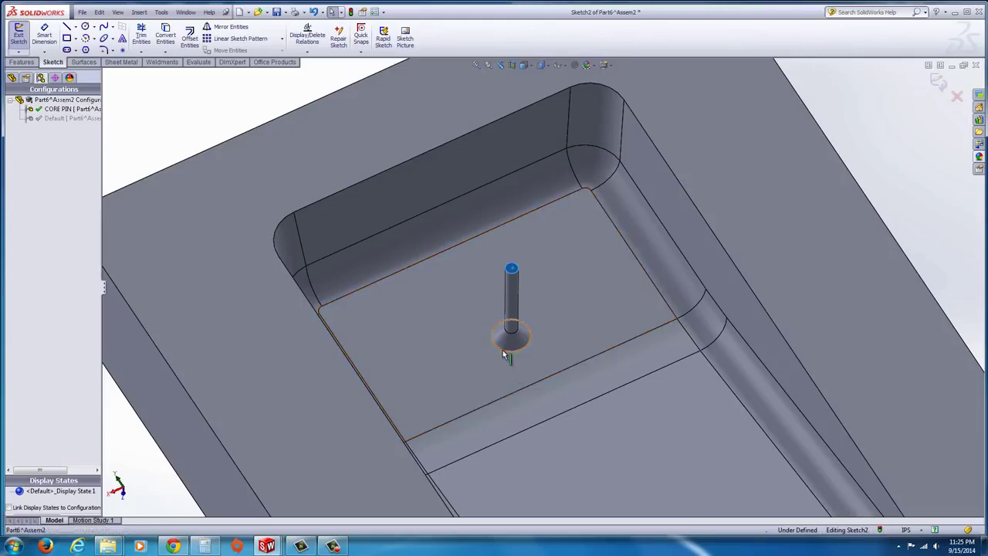
left_click(165, 35)
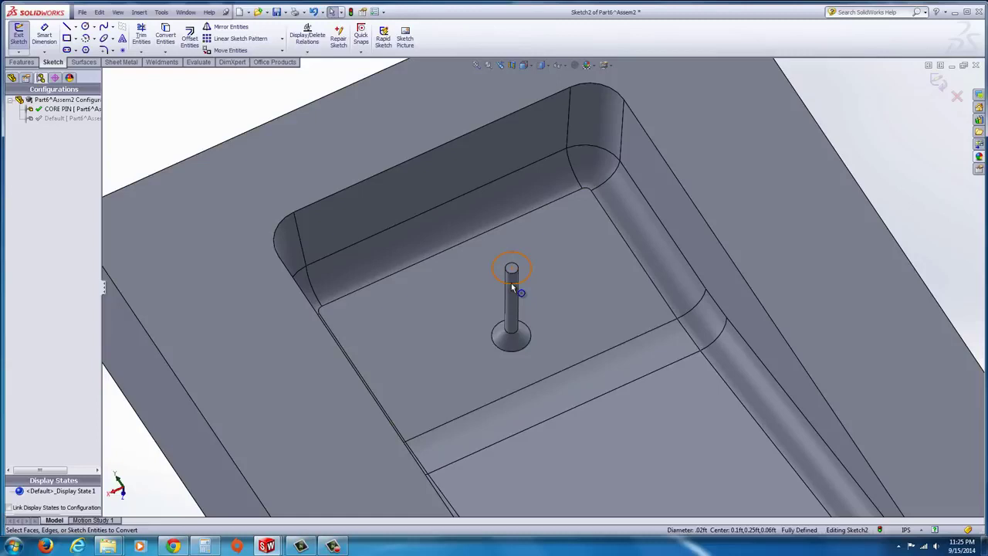
Extrude-cut the converted circle Through All with Flip side to cut on, leaving only the core pin
left_click(22, 62)
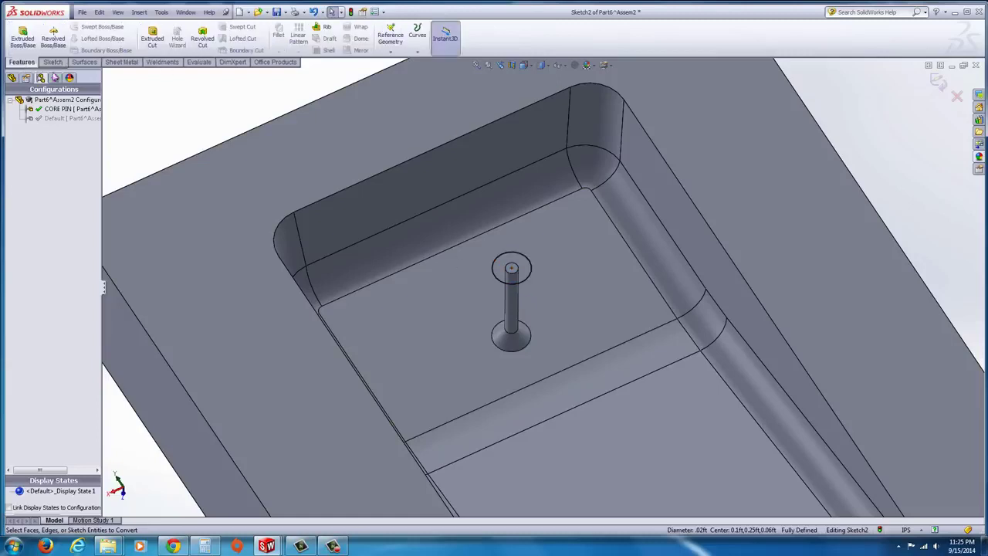
left_click(152, 37)
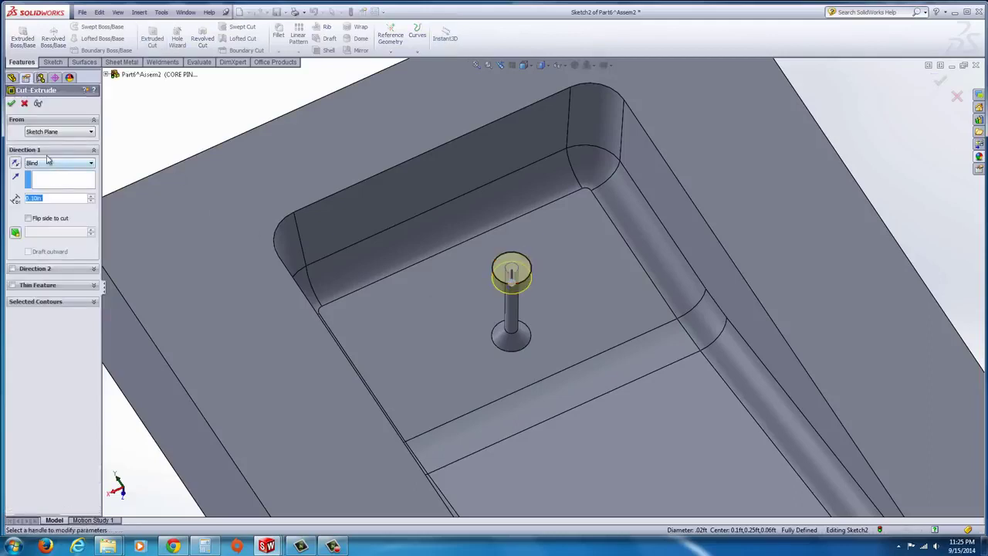
left_click(48, 162)
left_click(47, 179)
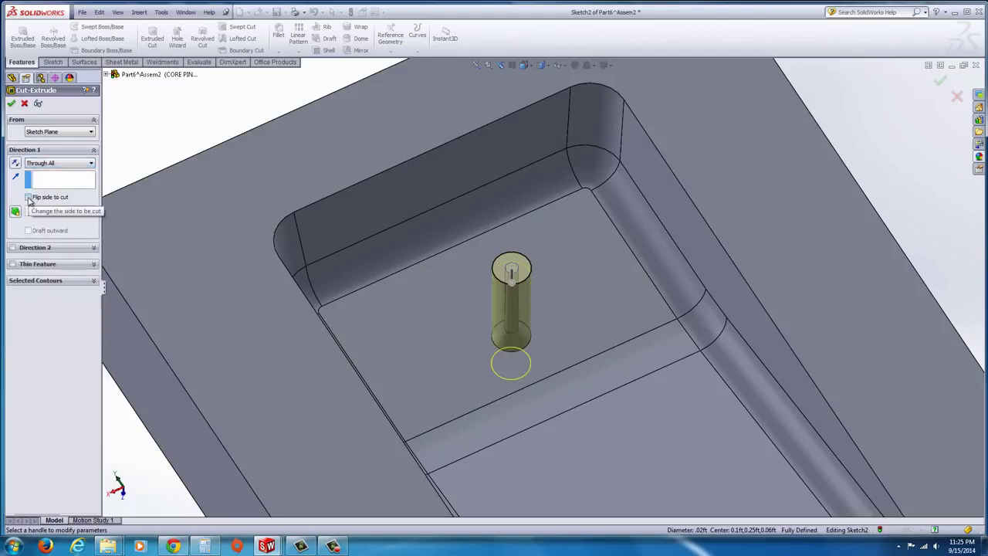
left_click(29, 197)
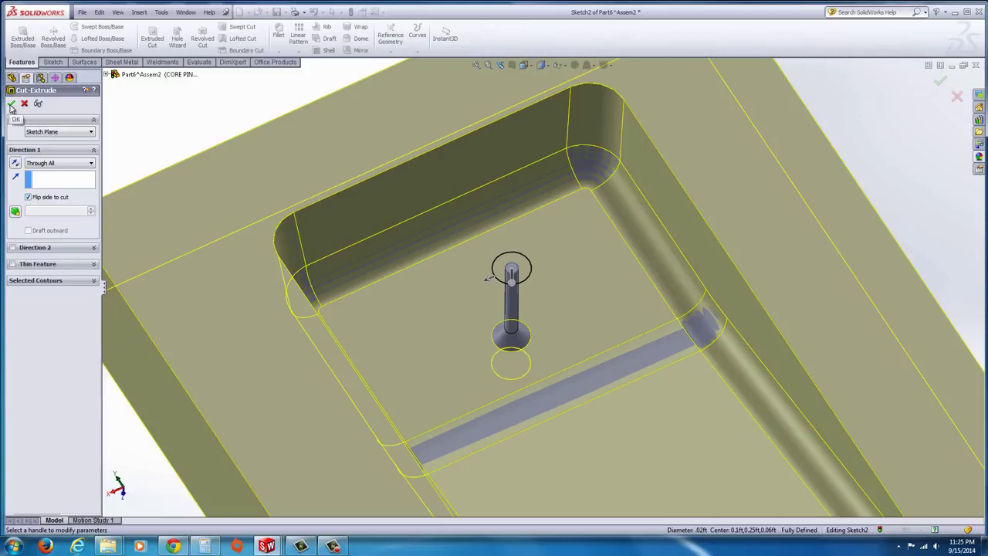
left_click(11, 105)
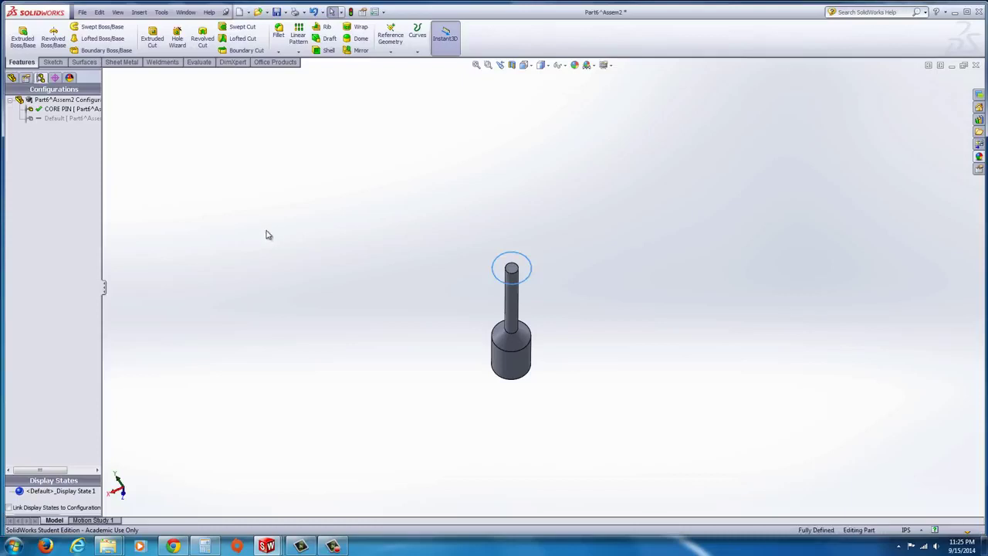
left_click(269, 235)
middle_click_drag(585, 379, 547, 314)
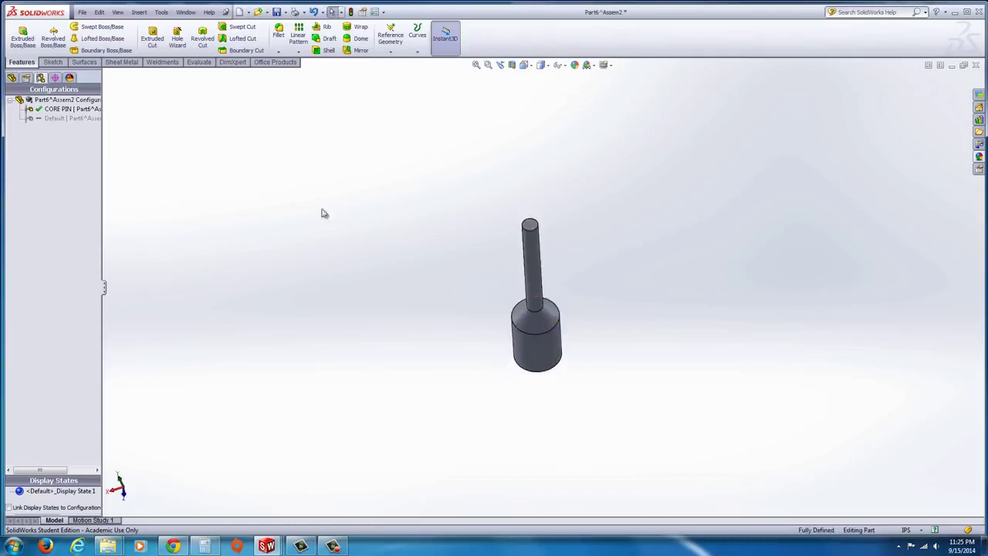
Activate the Default configuration of the cavity block part and fit the whole block in view
double_click(31, 120)
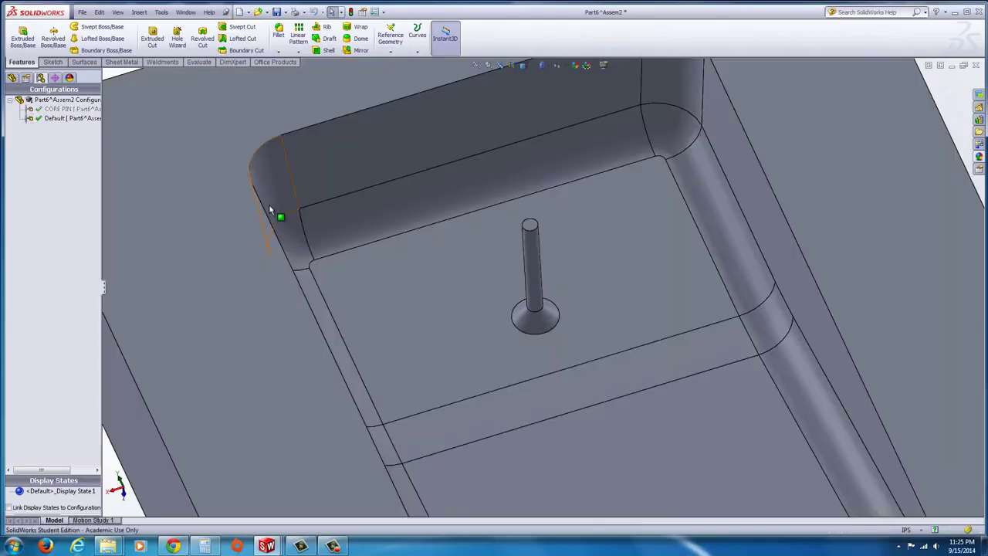
left_click(527, 373)
key("f")
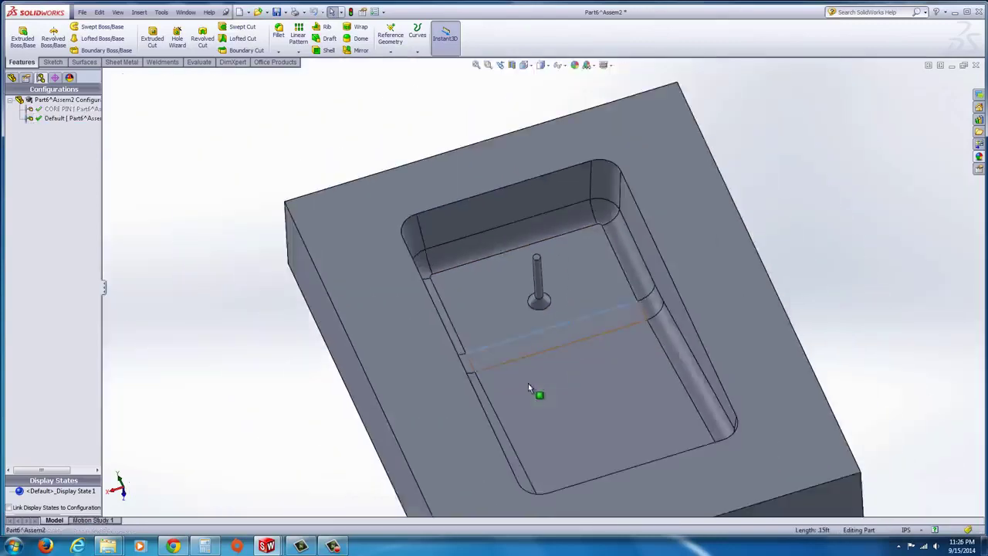
Add a configuration named CAVITY to the cavity block part
left_click(287, 360)
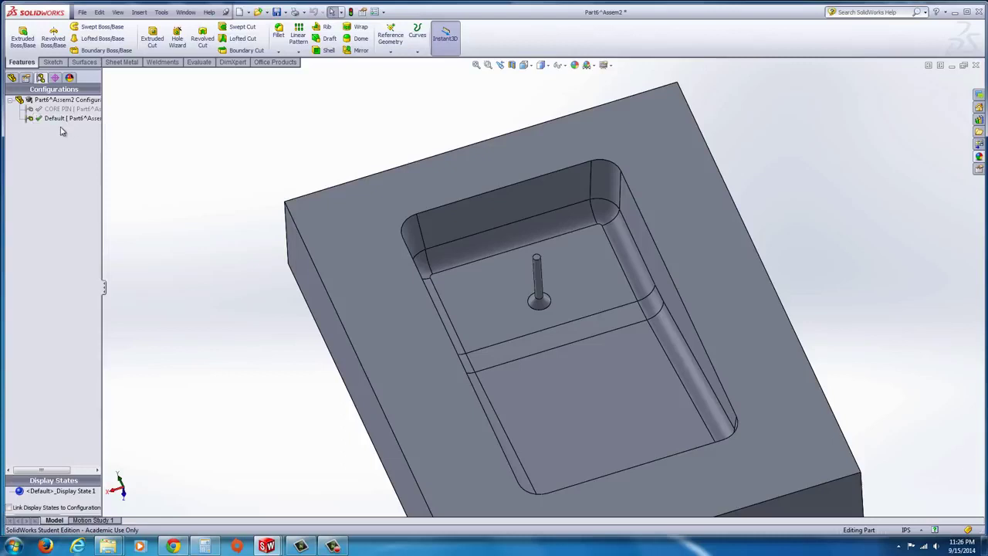
right_click(51, 100)
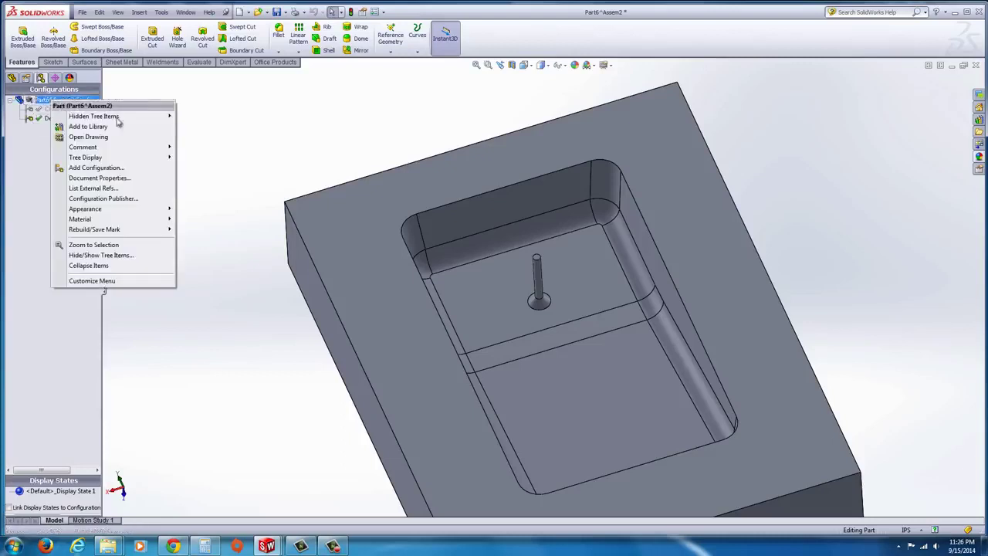
left_click(92, 168)
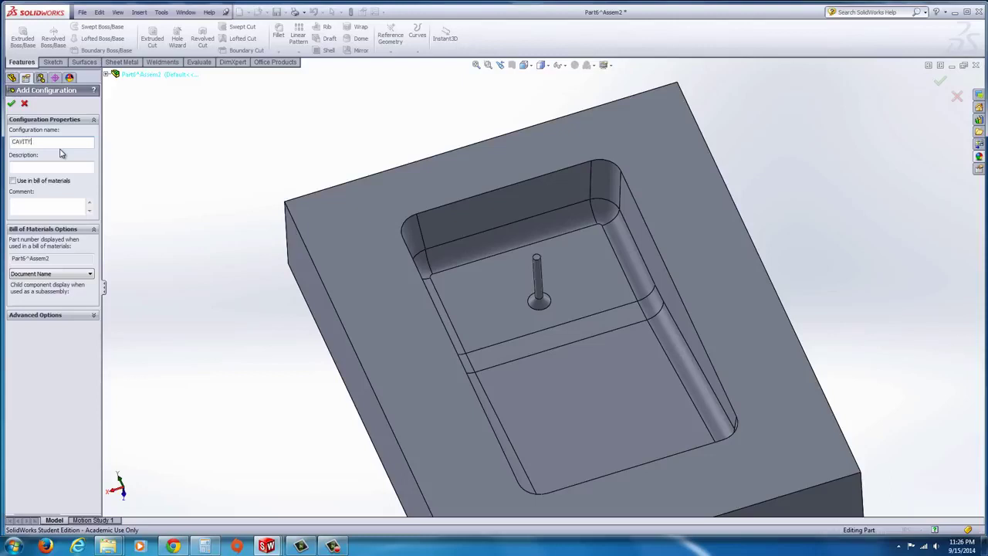
key("Return")
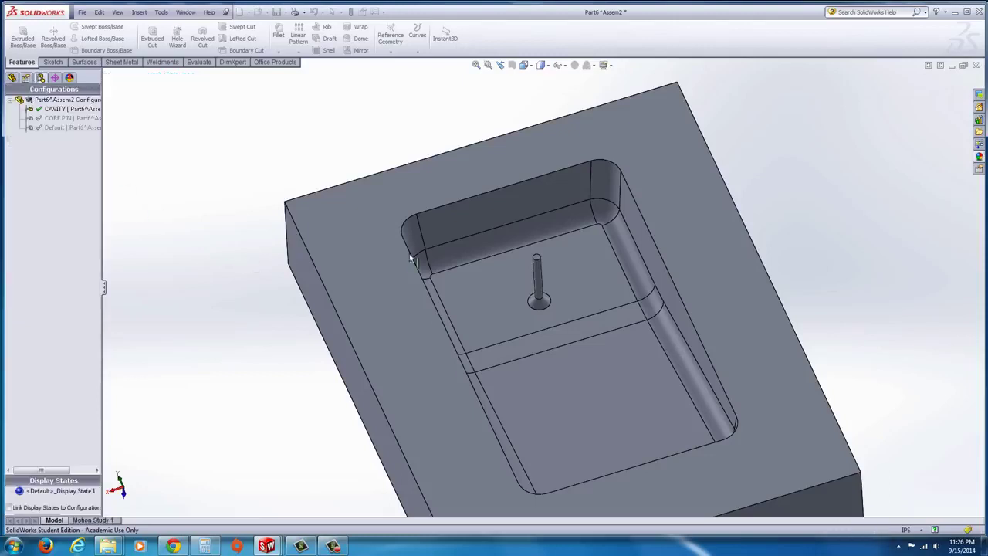
Start a sketch on the pin's end face and convert the outer circular edge of its conical base into it
scroll(544, 261, "down", 3)
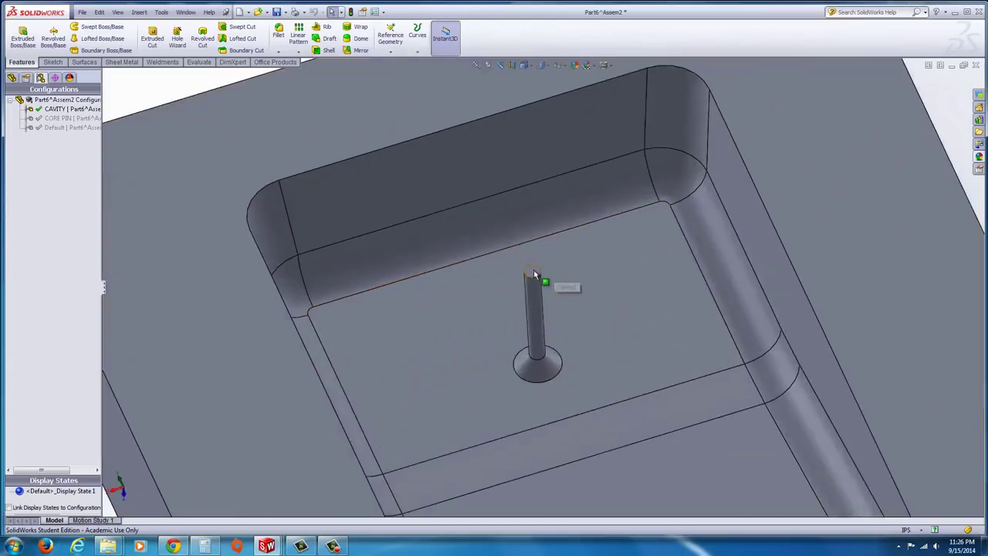
left_click(534, 272)
left_click(574, 238)
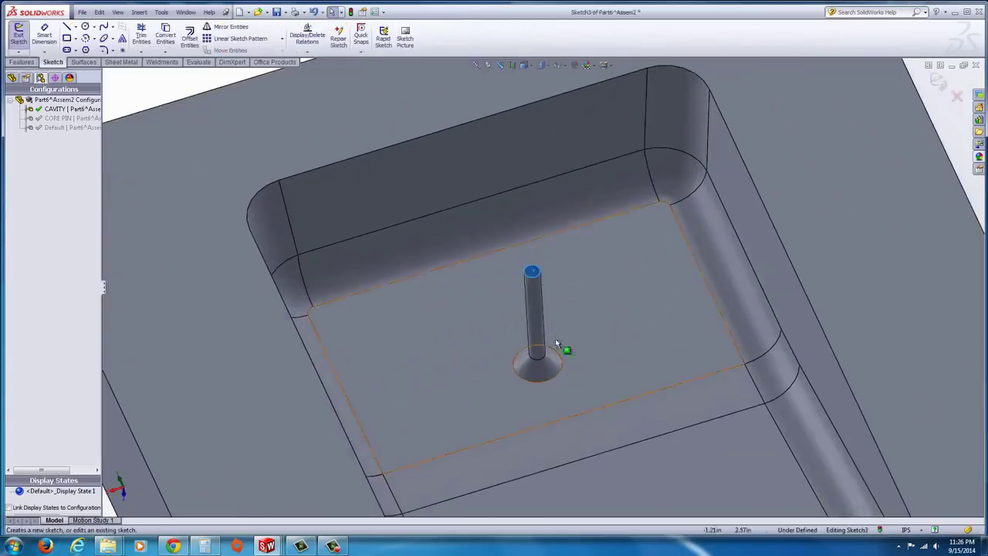
left_click(548, 379)
left_click(171, 35)
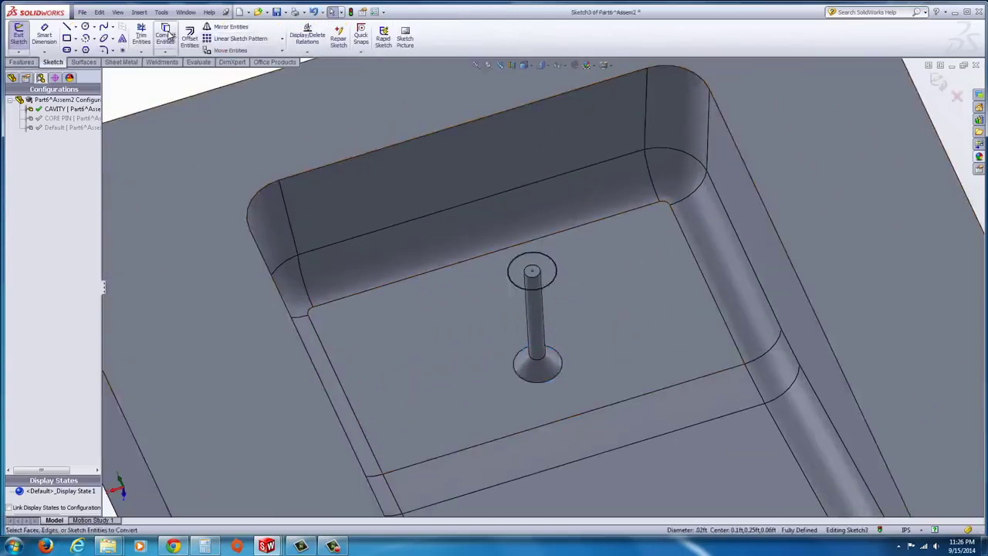
Extrude-cut the converted circle Through All to remove the core pin and leave a through hole in the block
left_click(27, 63)
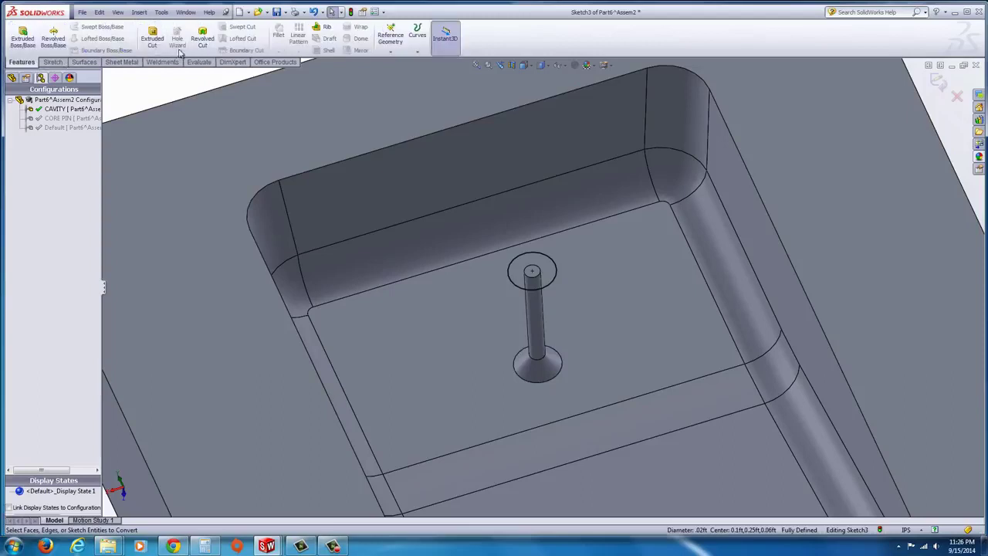
left_click(152, 37)
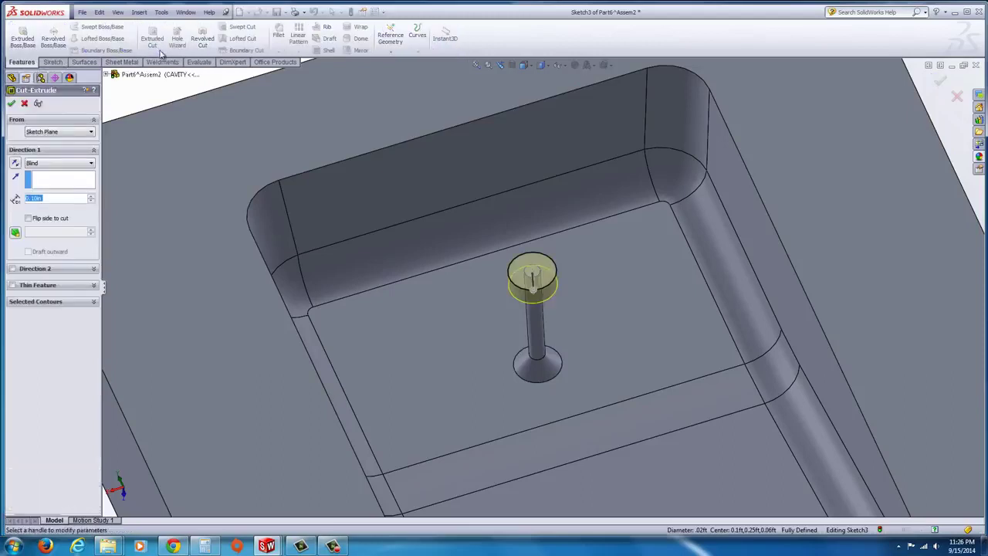
left_click(42, 164)
left_click(43, 177)
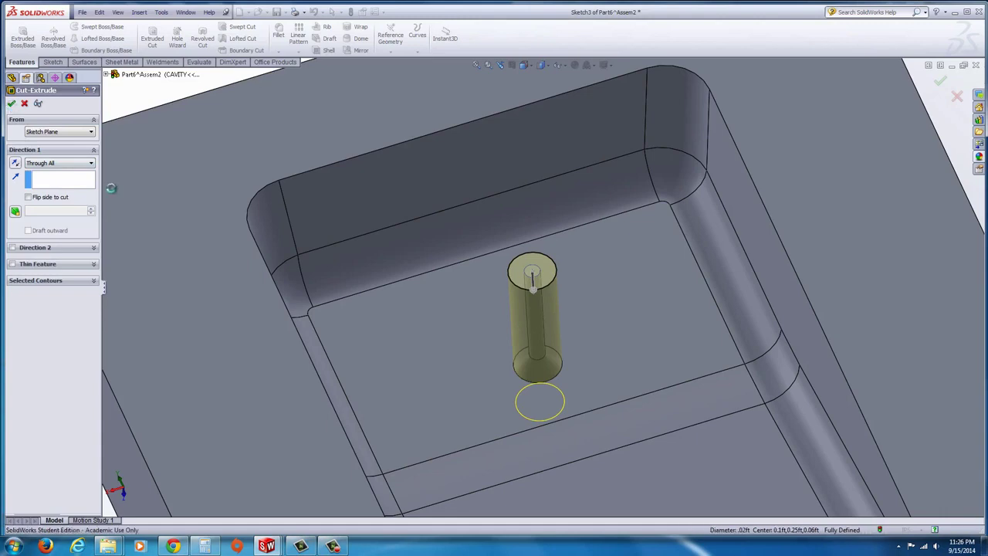
right_click(112, 189)
Start a sketch on the block's back face and draw a circle of about 0.21 in radius concentric with the pin hole
scroll(285, 264, "up", 4)
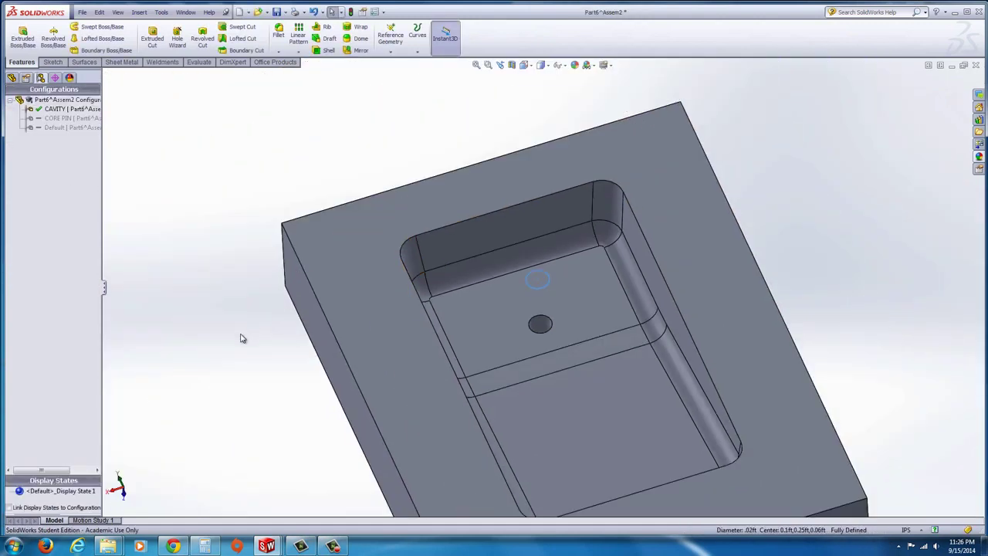
middle_click_drag(241, 338, 641, 326)
key("f")
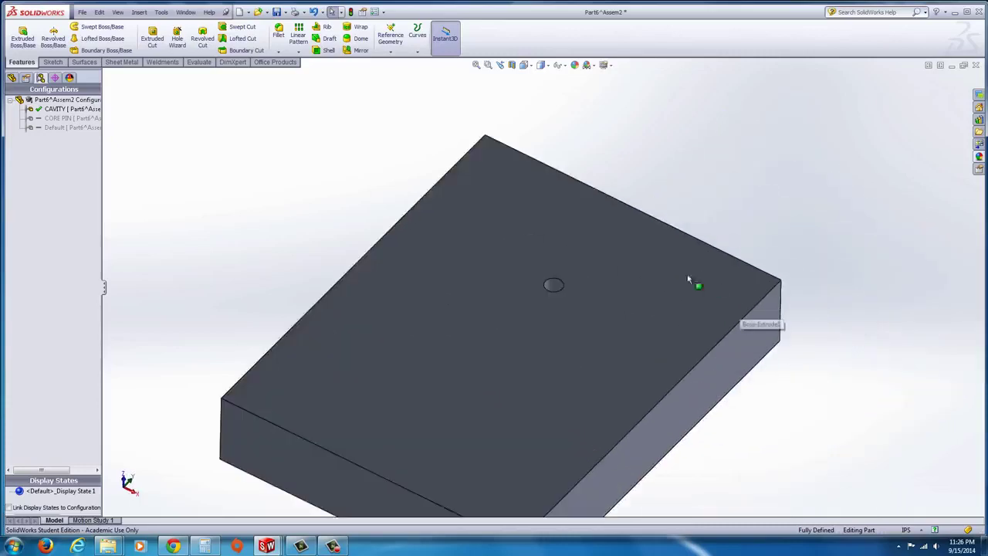
scroll(617, 287, "down", 3)
left_click(539, 305)
left_click(575, 246)
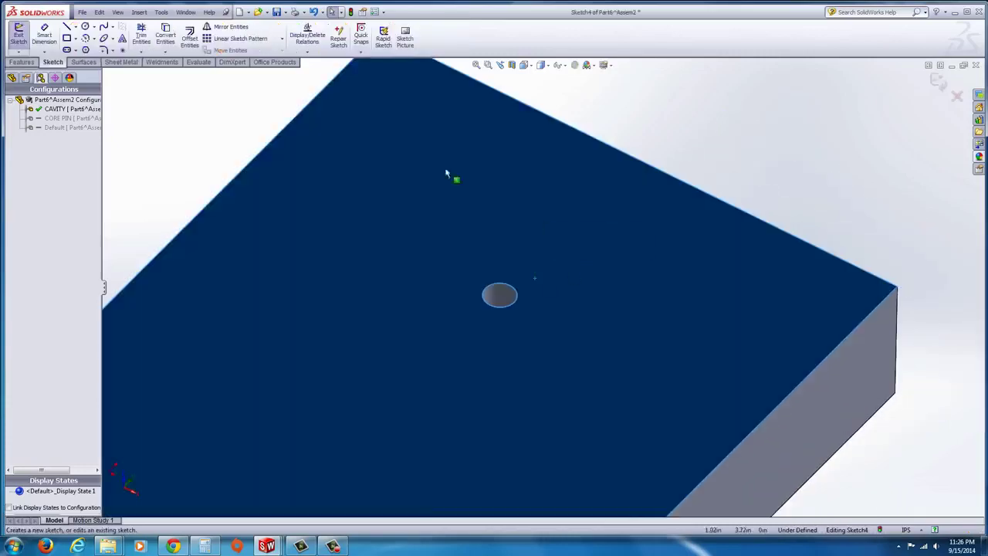
left_click(85, 26)
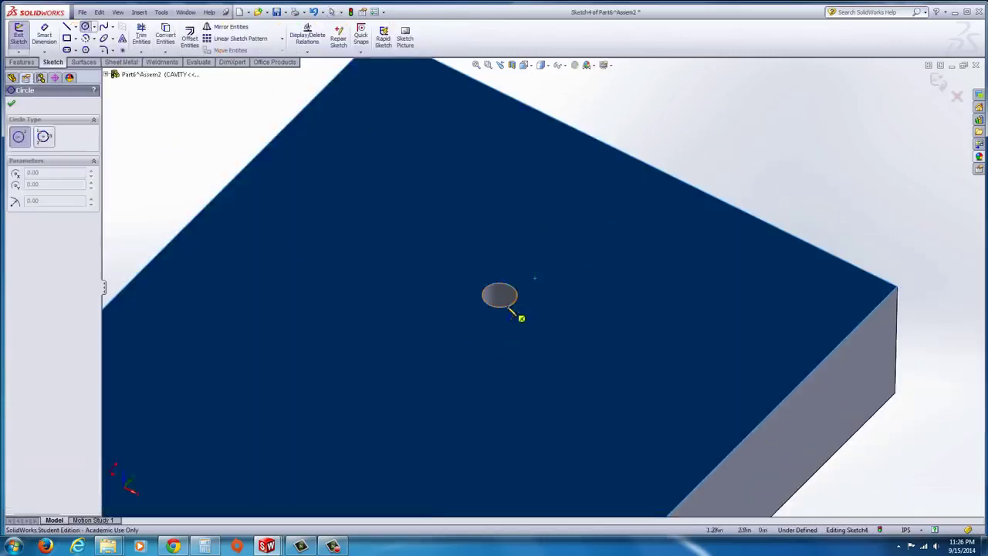
left_click(499, 295)
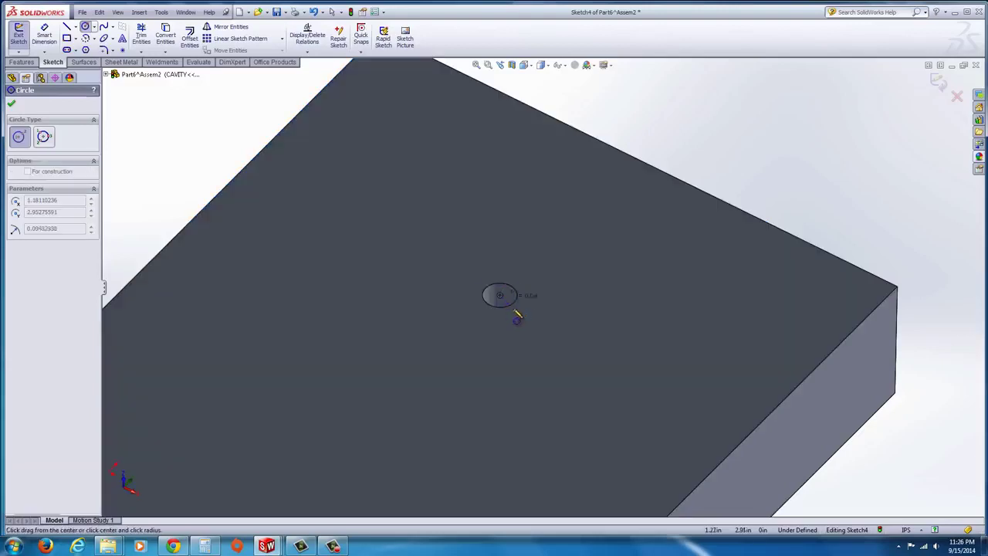
left_click(525, 309)
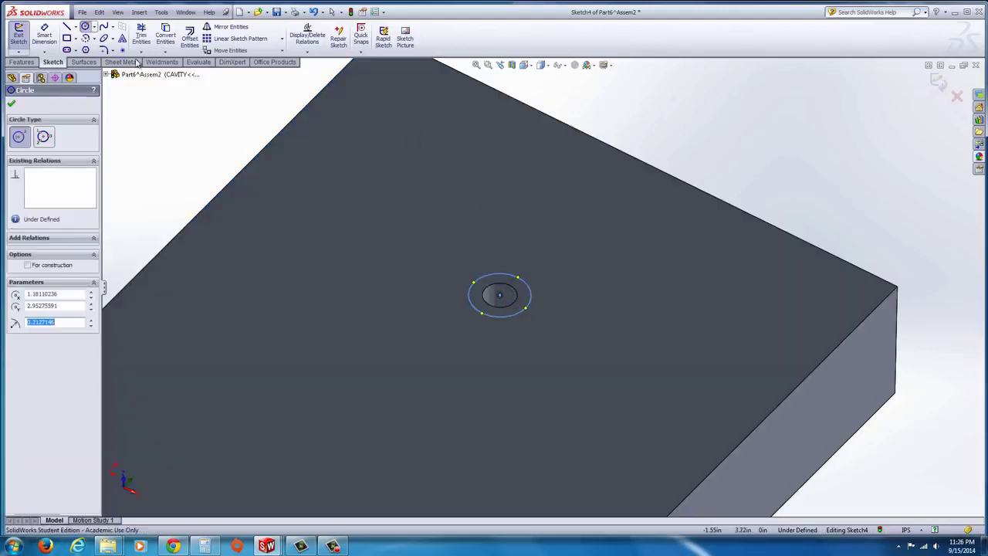
Dimension the circle around the pin hole to a diameter of 0.4 in
left_click(44, 35)
left_click(531, 294)
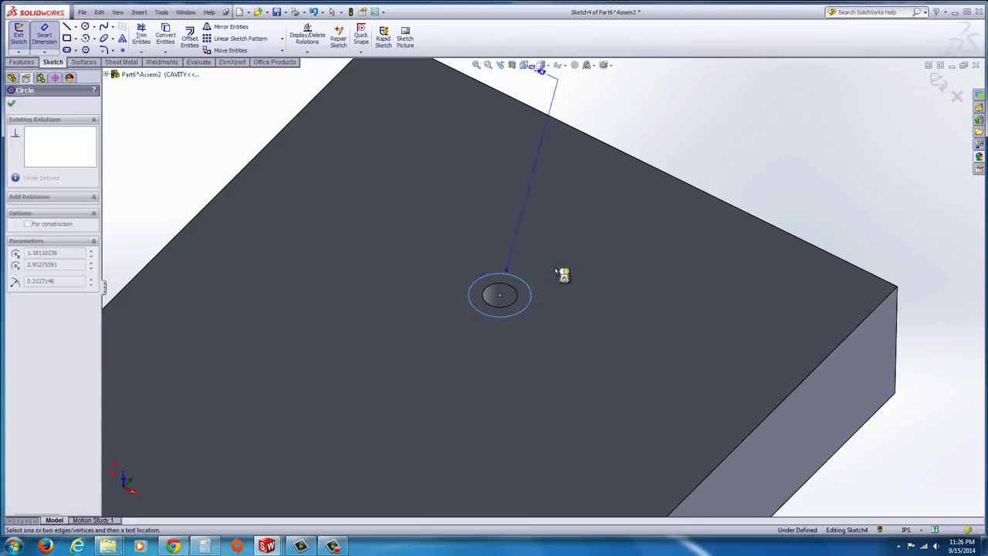
left_click(595, 279)
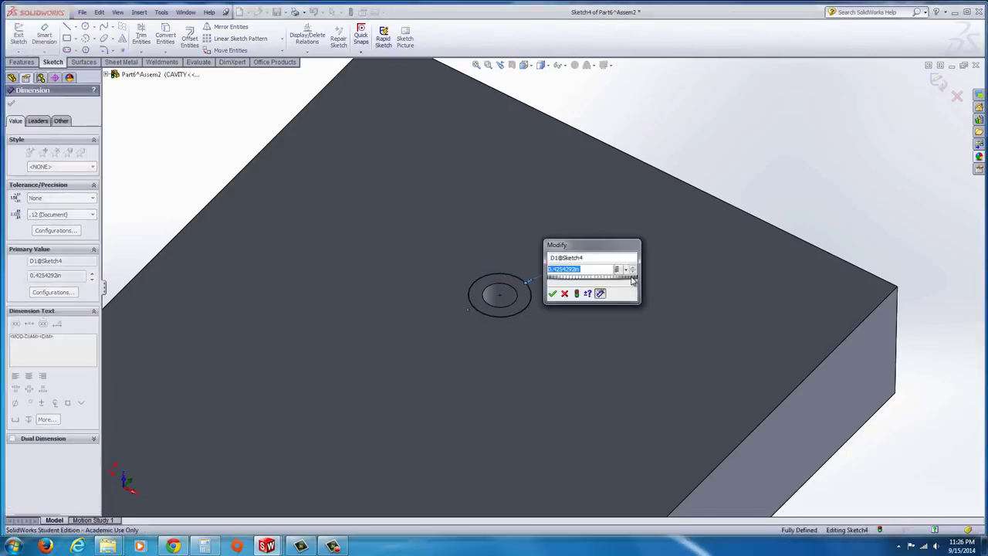
type(".4")
key("Return")
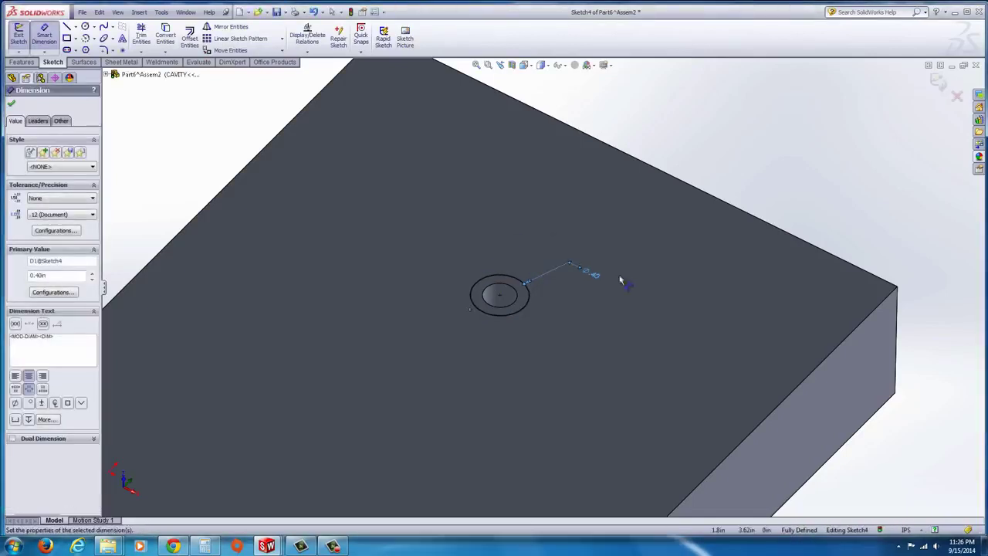
Extrude-cut the 0.4 in circle to a blind depth of 0.2 in, forming a counterbore around the pin hole
left_click(22, 62)
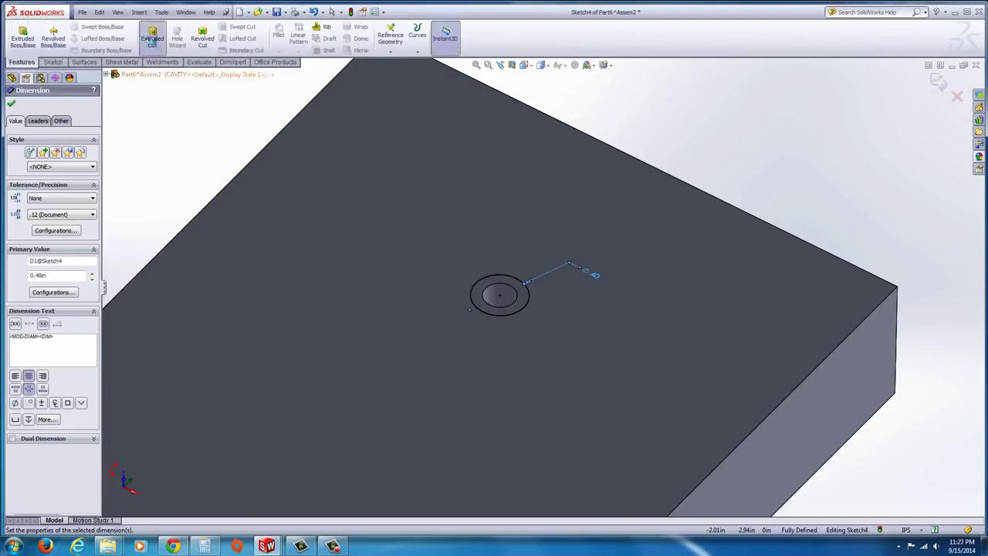
left_click(152, 40)
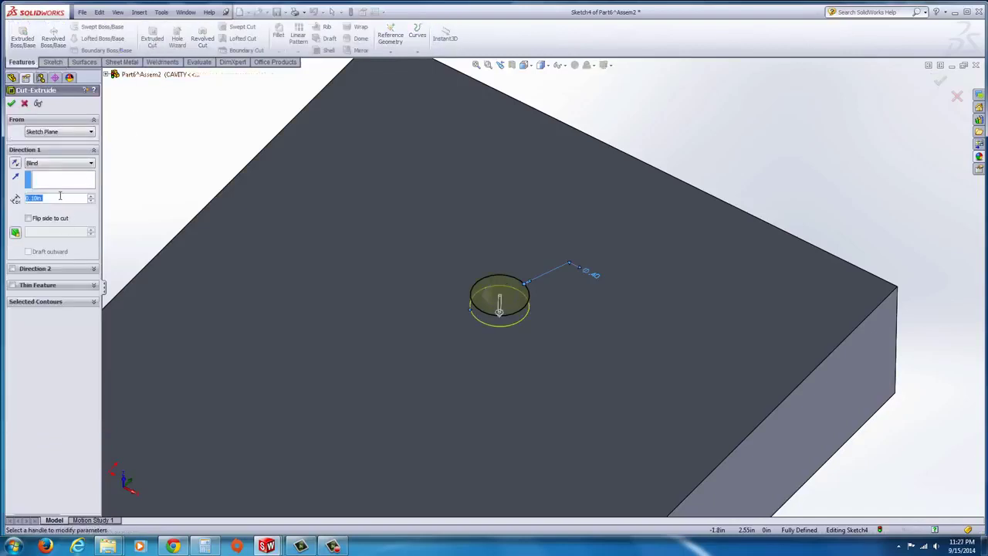
type(".2")
key("Return")
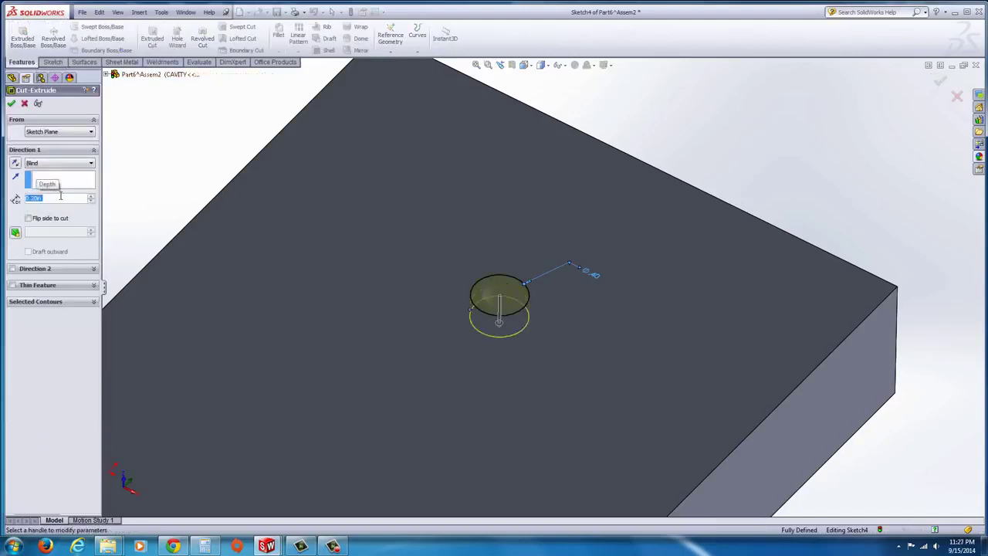
left_click(12, 105)
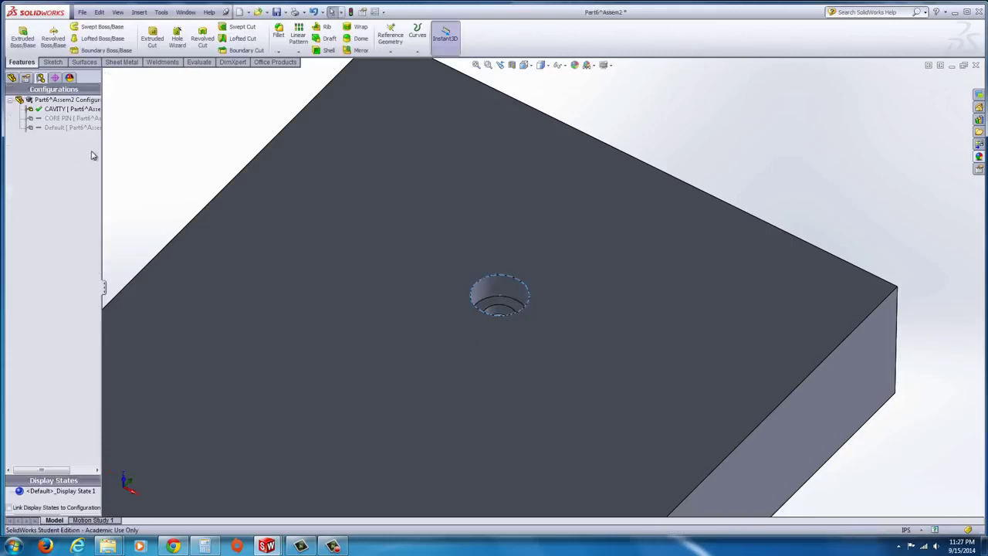
Activate the CORE PIN configuration and start a sketch on the flat end face of the pin's thick head
middle_click_drag(291, 247, 347, 266)
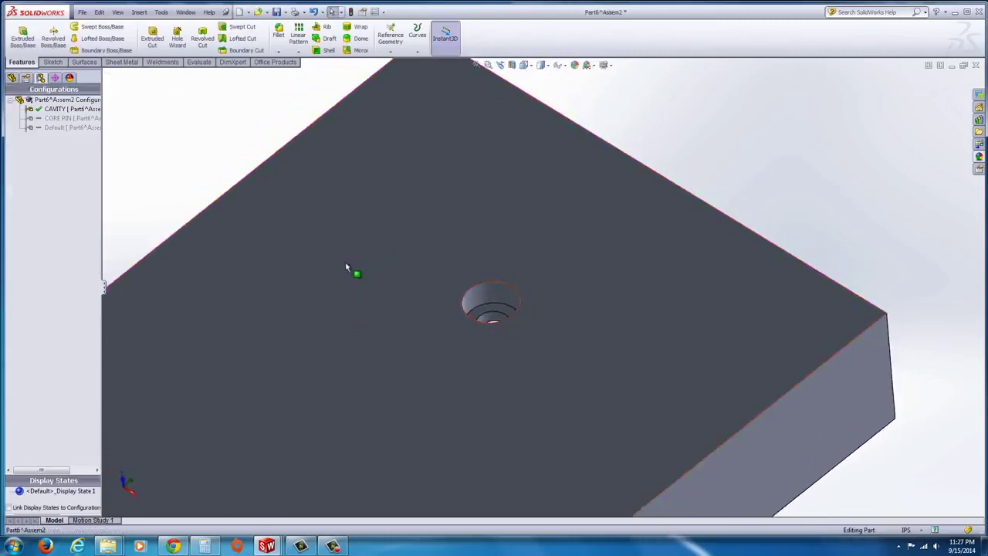
scroll(346, 265, "up", 3)
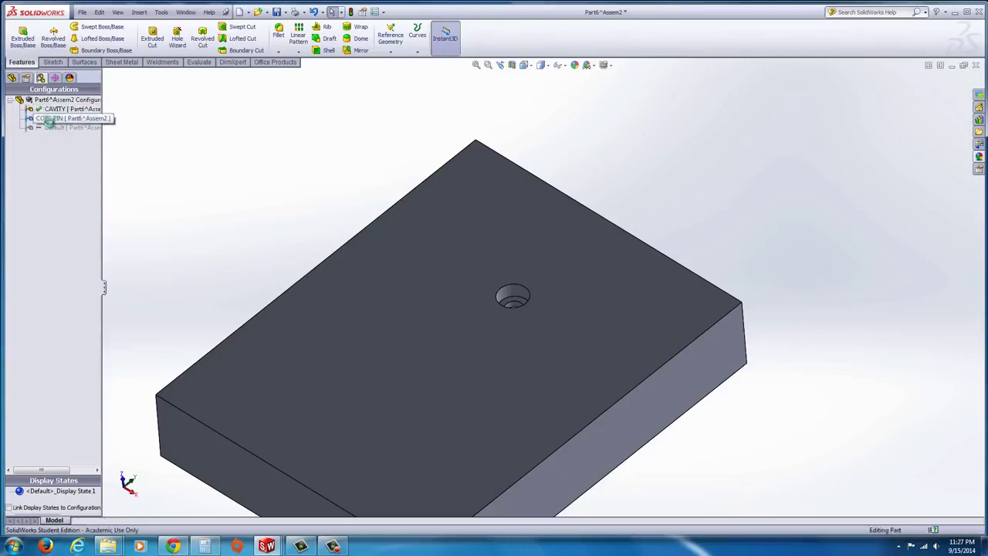
double_click(47, 119)
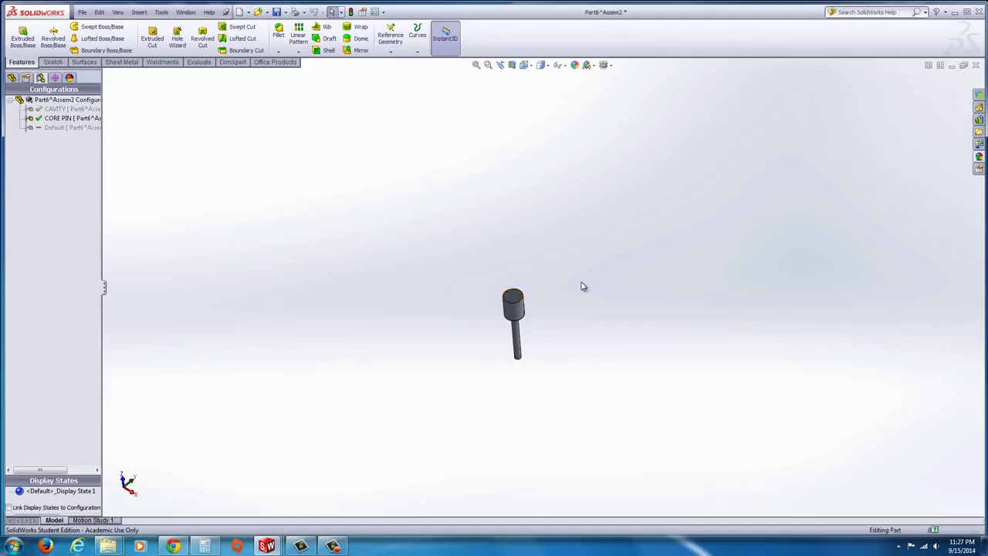
scroll(530, 293, "down", 3)
left_click(509, 298)
left_click(548, 262)
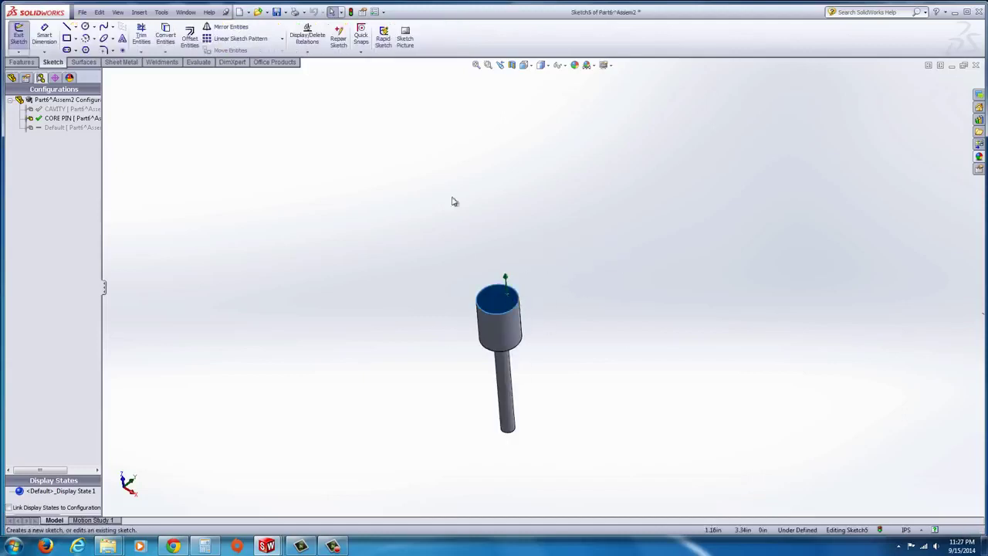
left_click(85, 28)
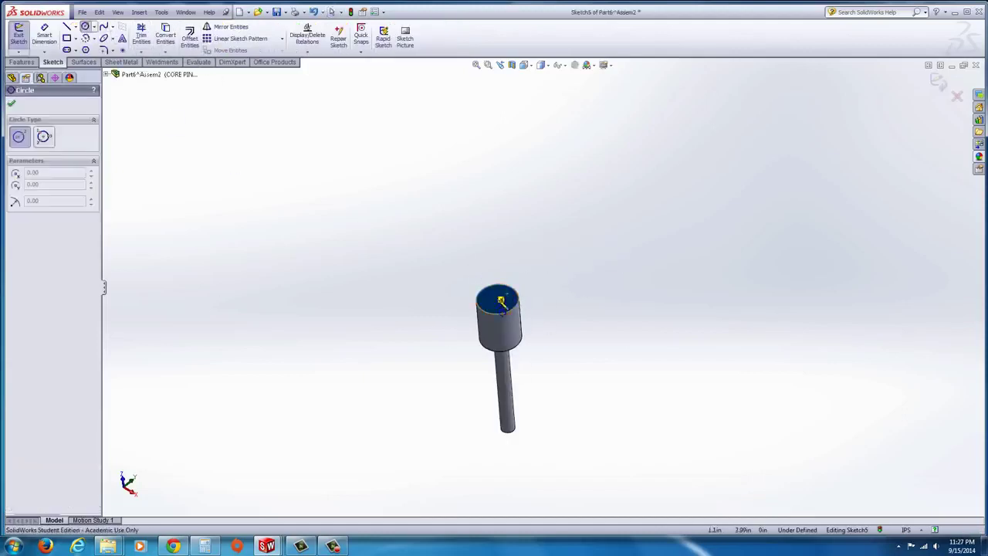
left_click(497, 299)
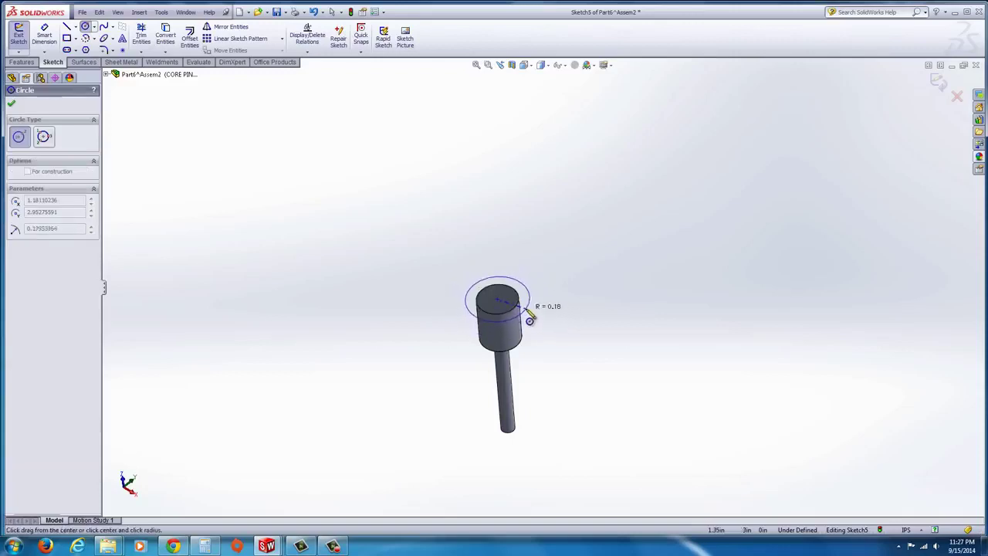
left_click(530, 317)
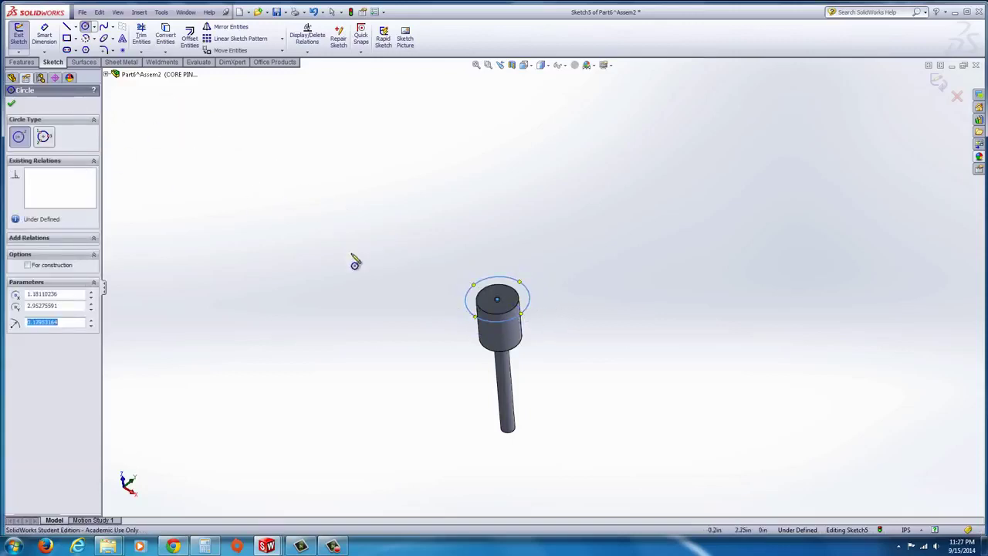
key("Escape")
left_click(498, 280)
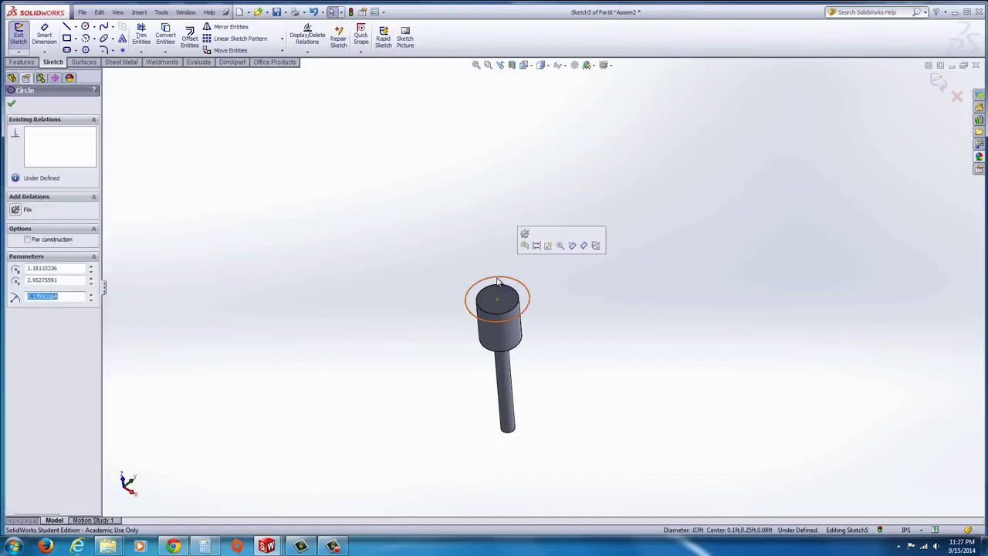
key("Escape")
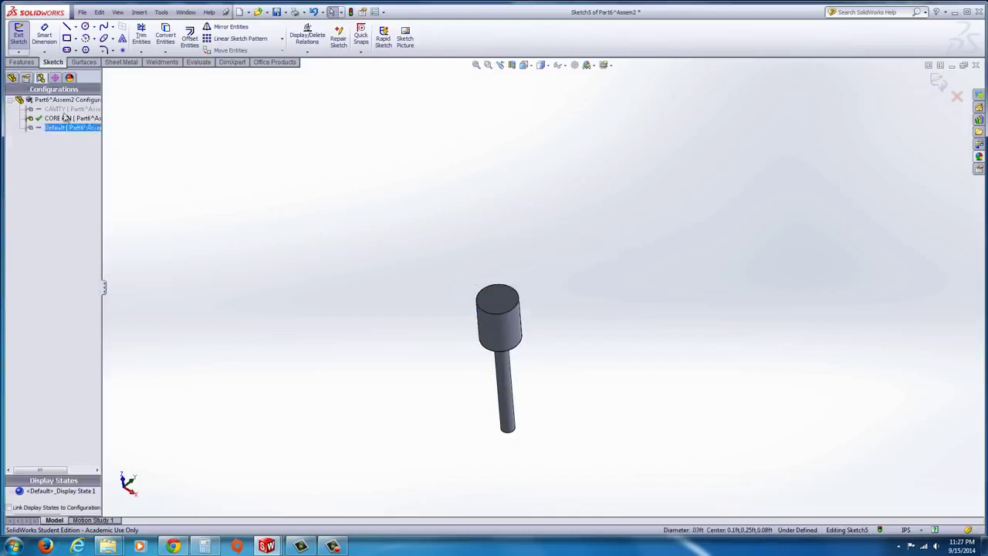
Convert the counterbore cut's circle, Sketch4 of Cut-Extrude3, into the active sketch on the core pin's end face
left_click(11, 80)
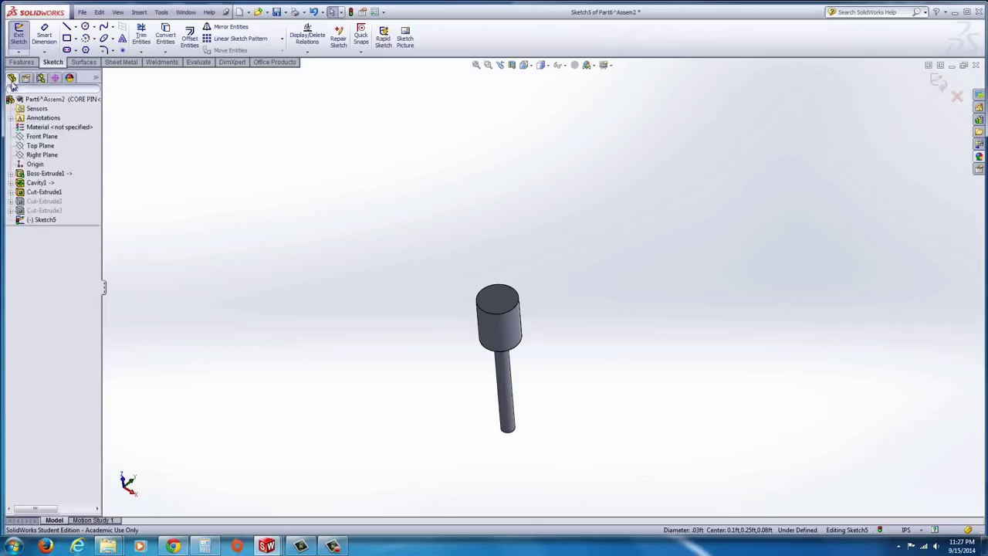
left_click(31, 201)
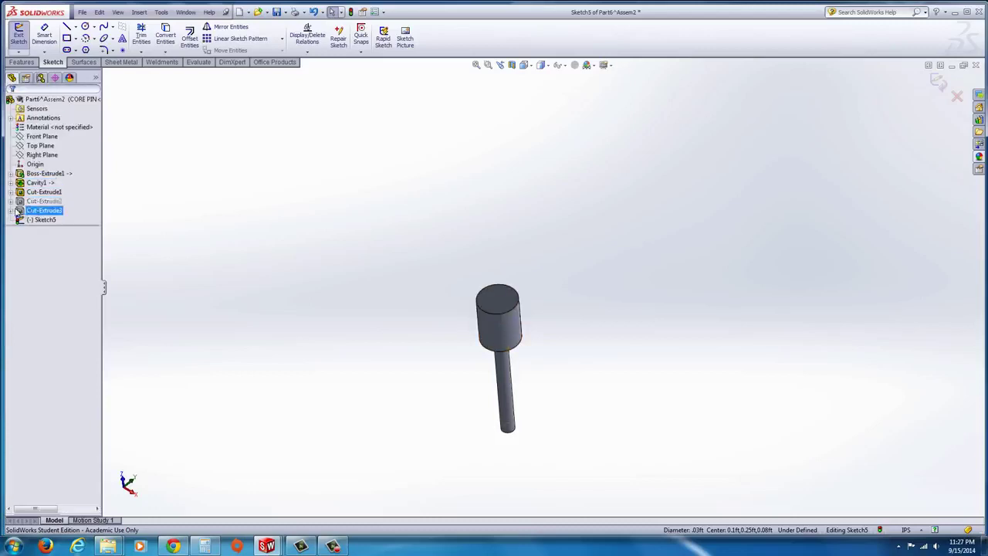
left_click(11, 210)
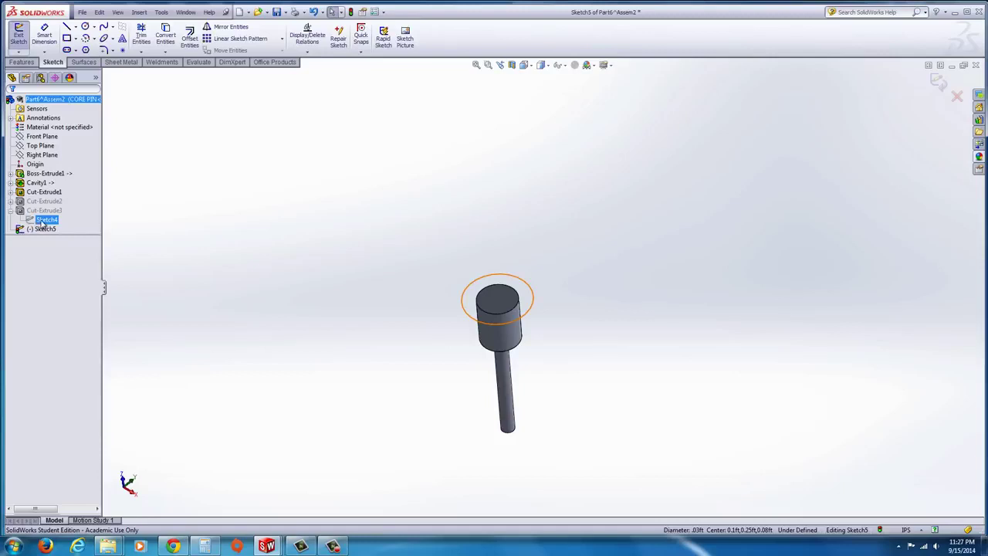
left_click(43, 221)
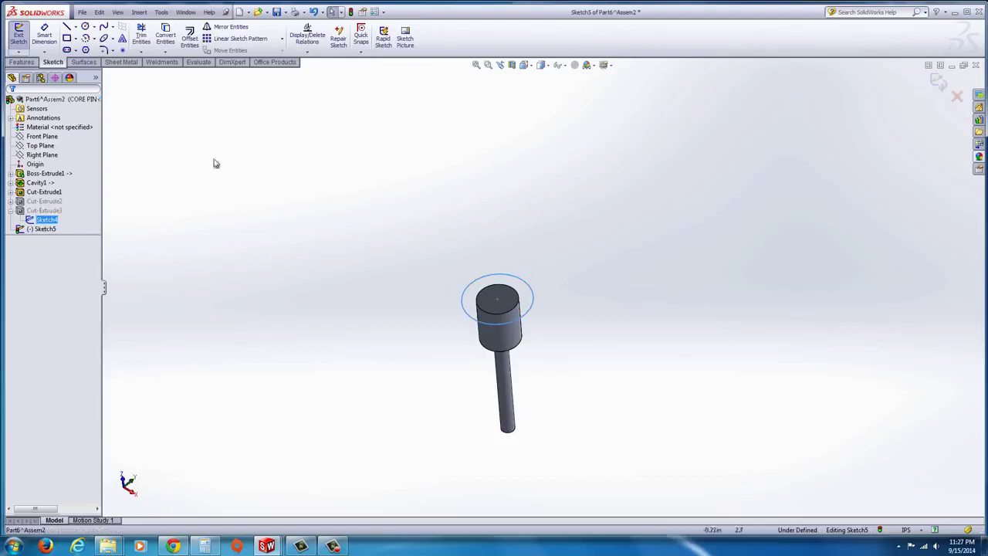
left_click(165, 34)
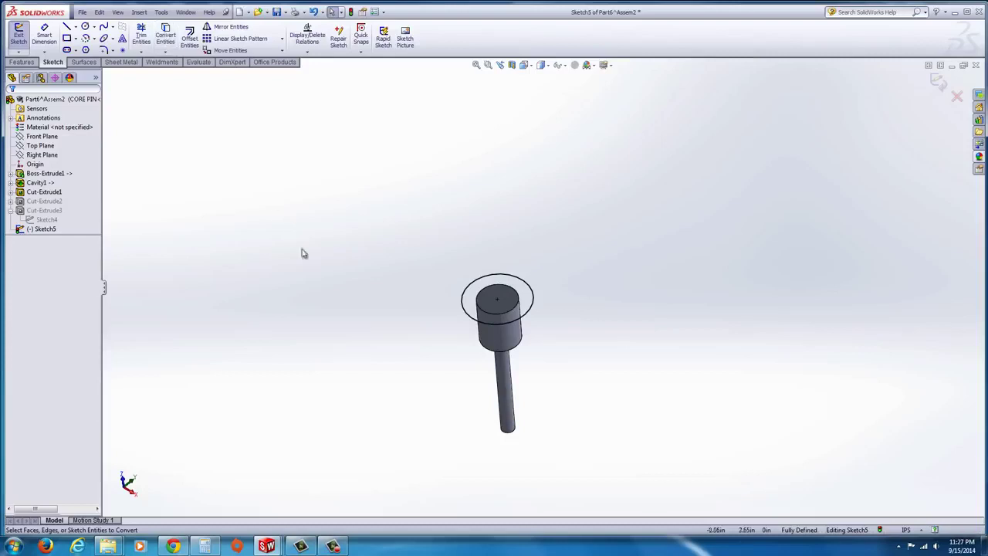
Extrude the converted circle as a blind 0.20 in boss, reversed toward the pin shaft and merged with it, to form the pin head
left_click(23, 63)
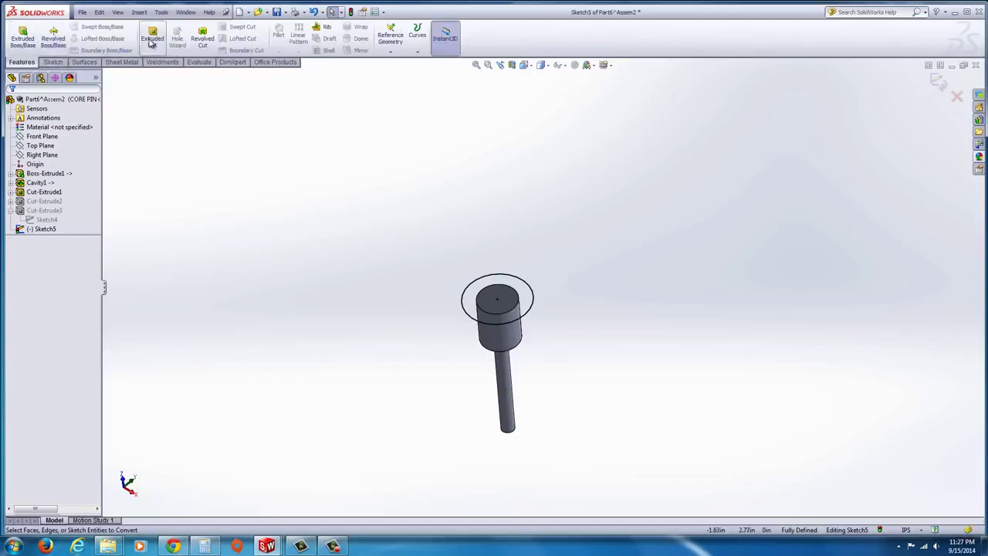
left_click(23, 38)
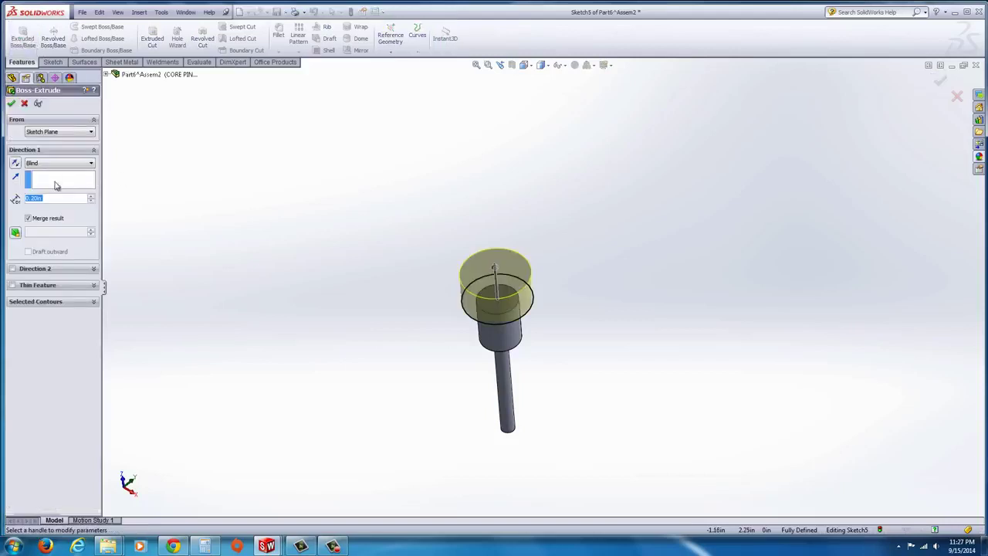
left_click(17, 164)
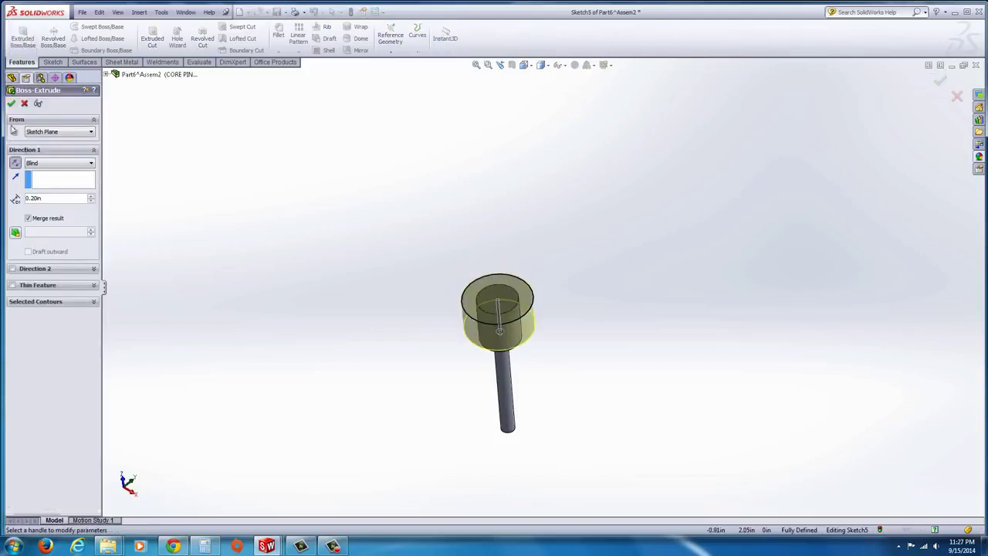
key("Return")
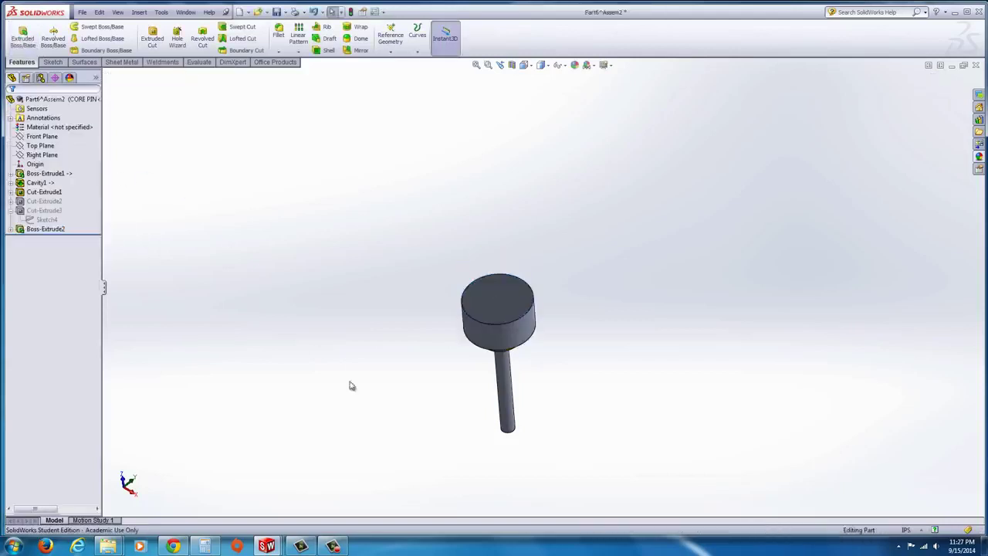
middle_click_drag(351, 386, 355, 325)
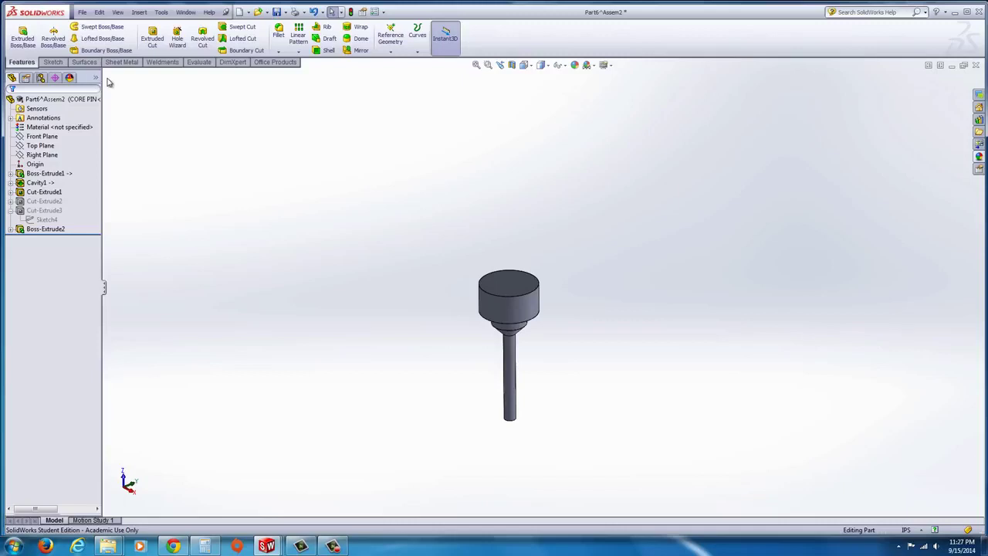
Switch to the Assem2 assembly and set the upper block, Part6^Assem2<1>, to the CAVITY configuration
key("ctrl+Tab")
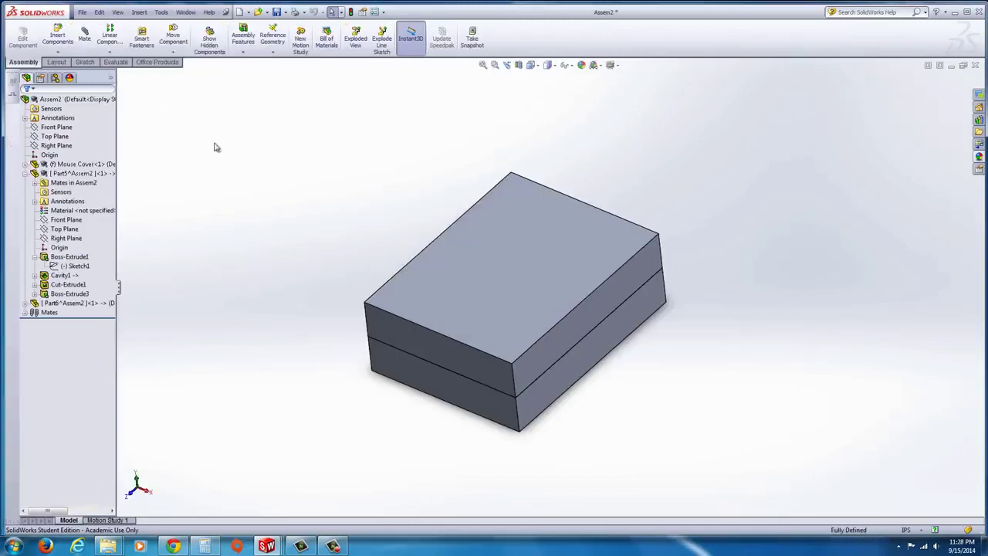
left_click(43, 304)
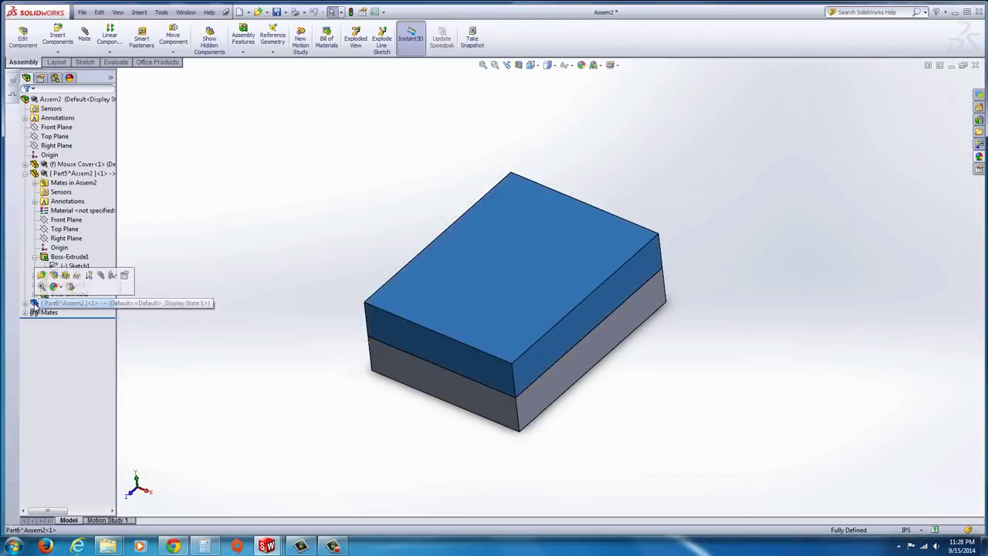
left_click(25, 173)
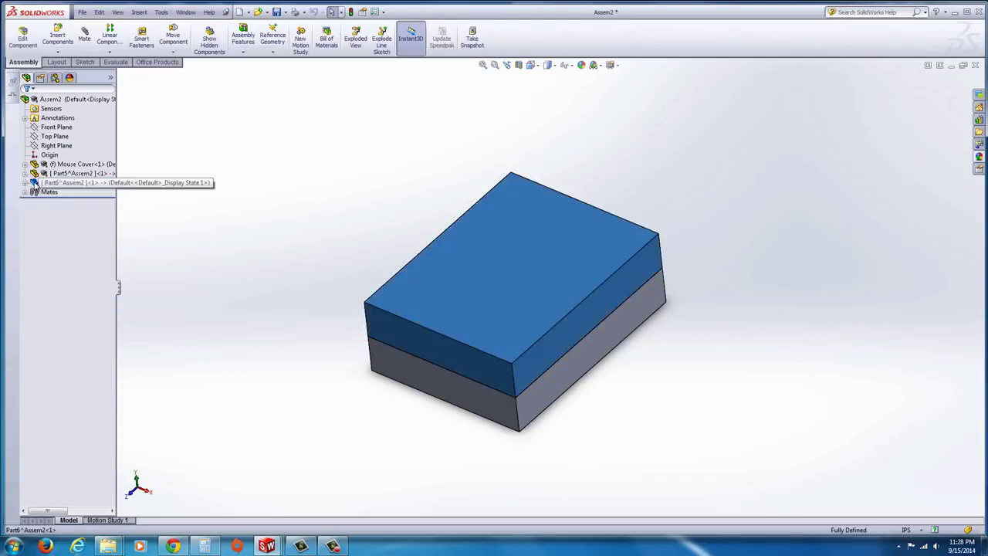
right_click(35, 183)
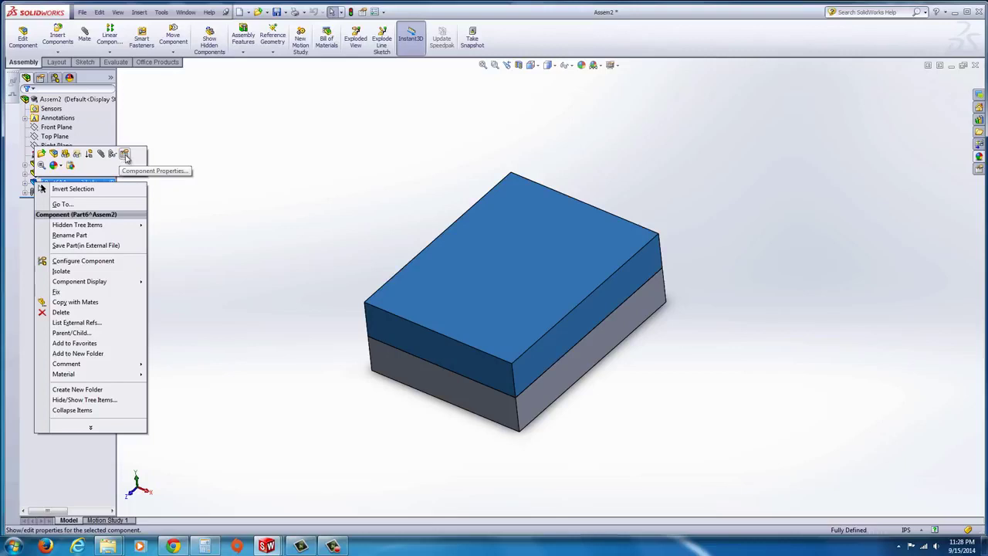
left_click(126, 157)
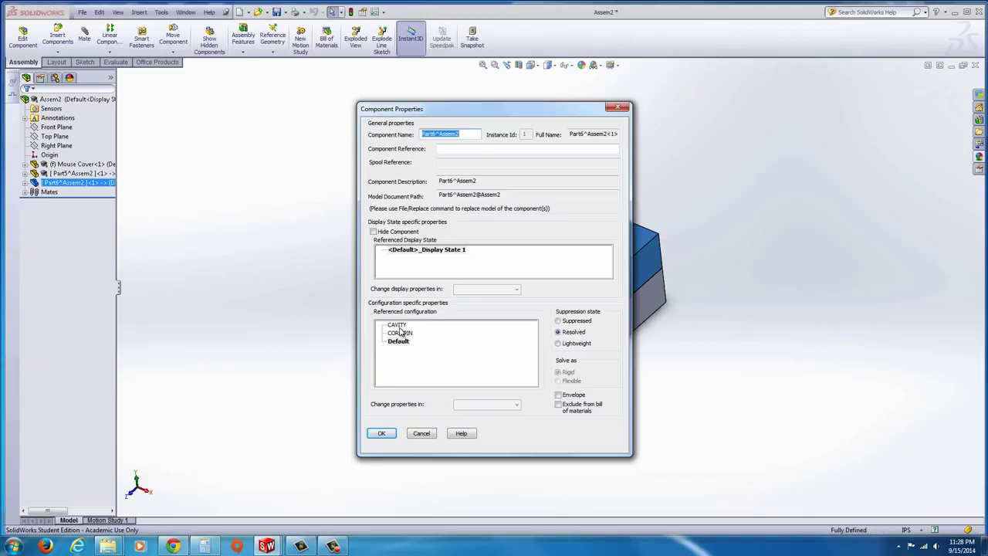
left_click(398, 325)
left_click(395, 436)
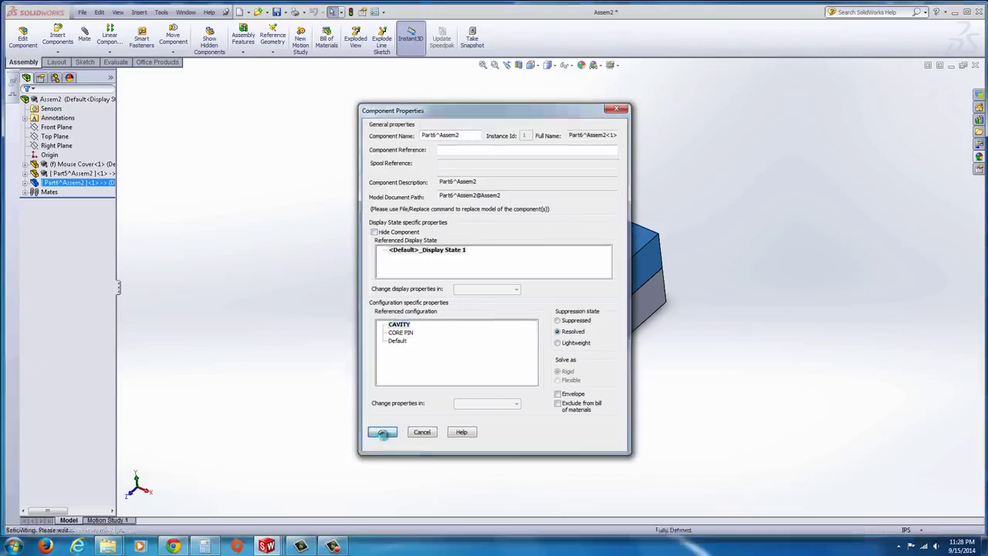
scroll(567, 264, "down", 3)
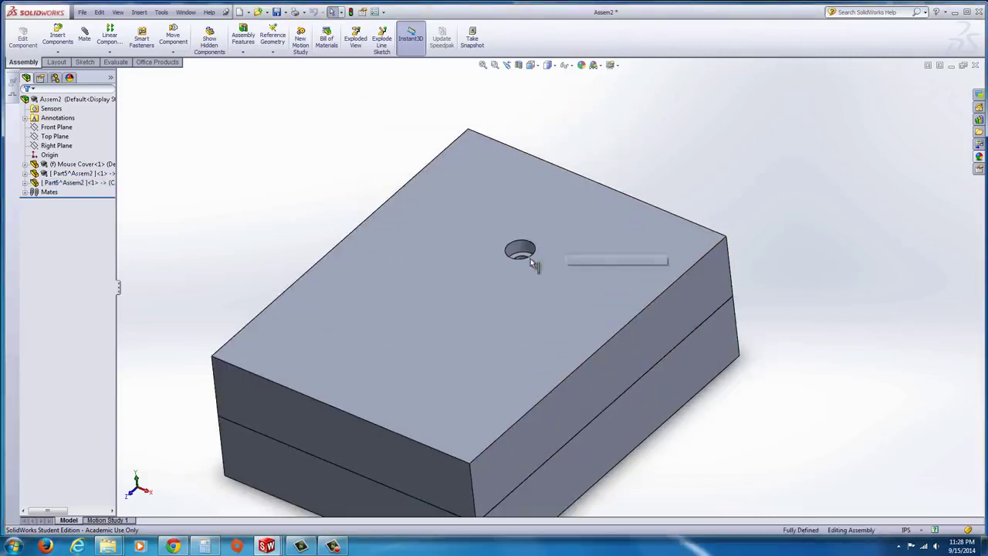
scroll(250, 224, "up", 2)
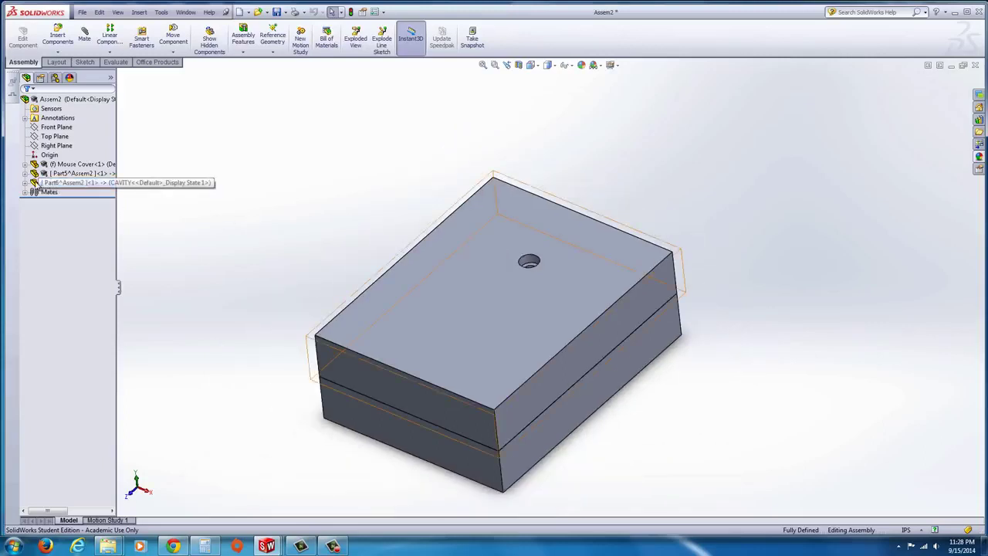
Insert a second instance of Part6^Assem2 beside the mold and set it to the CORE PIN configuration
left_click_drag(36, 185, 329, 245)
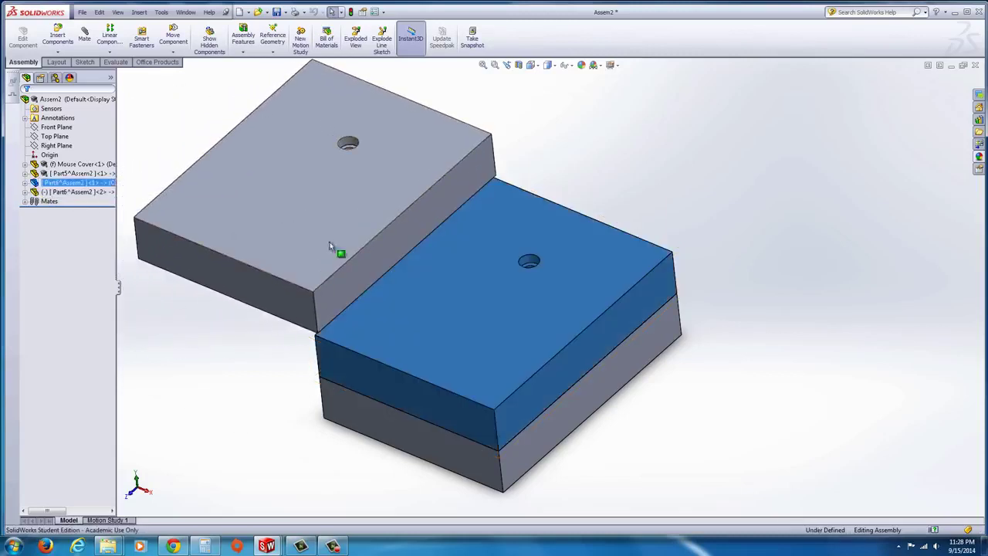
left_click(244, 370)
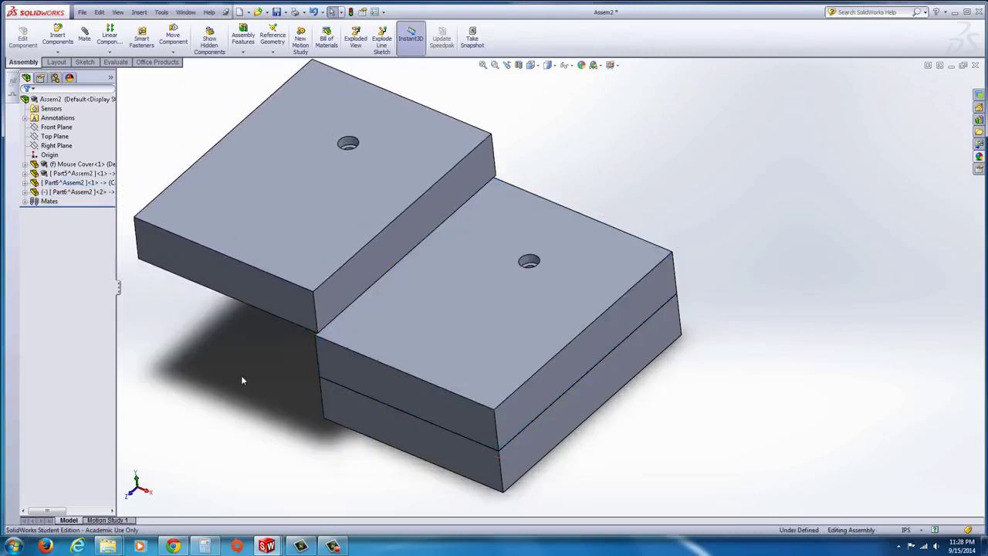
right_click(325, 178)
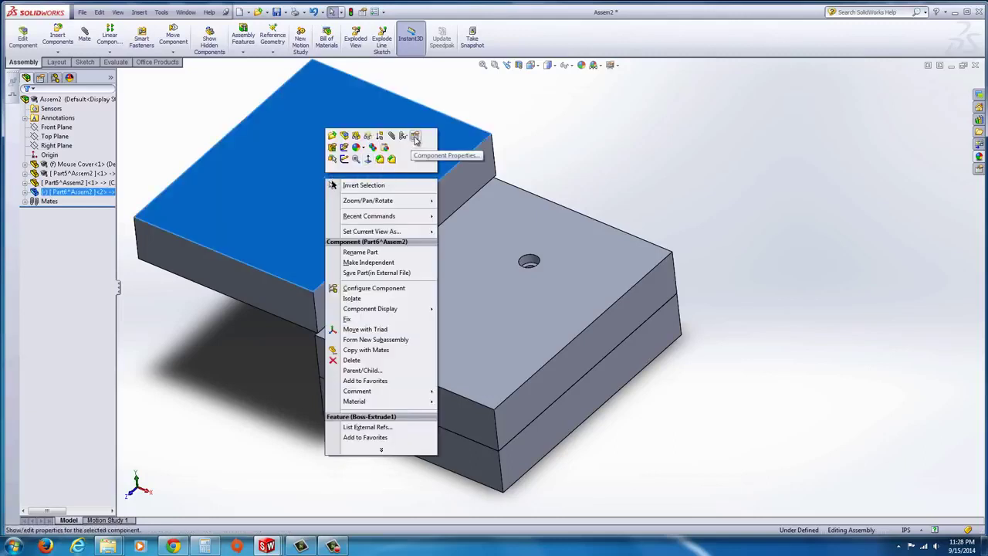
left_click(414, 136)
left_click(401, 333)
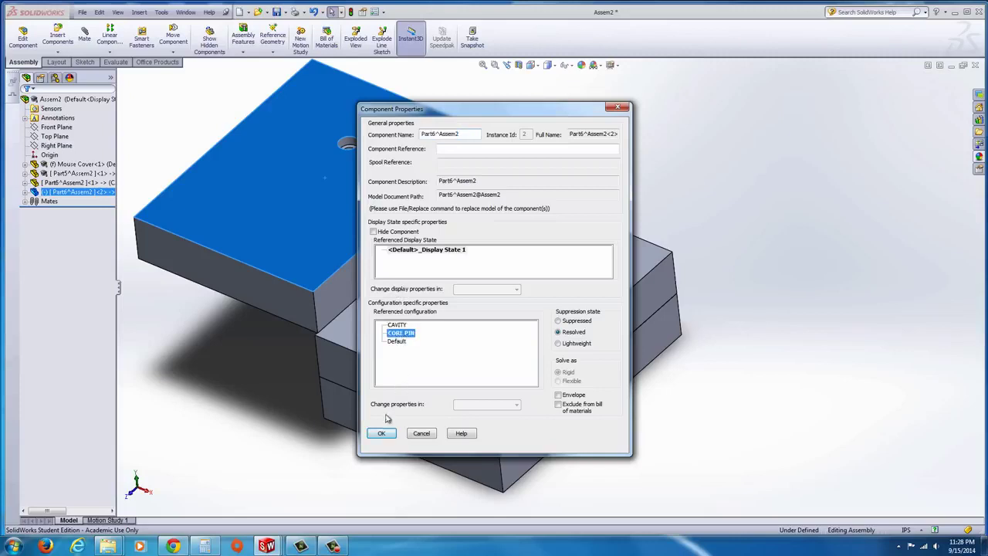
left_click(382, 433)
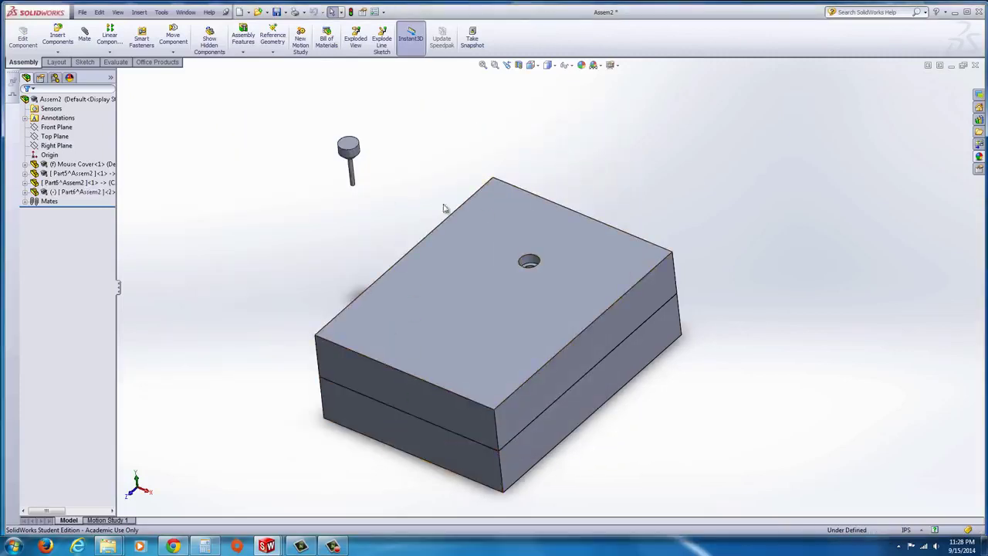
Mate the core pin head's circular edge coincident with the counterbore's circular edge, seating the pin in the cavity block
scroll(431, 172, "down", 3)
left_click(84, 36)
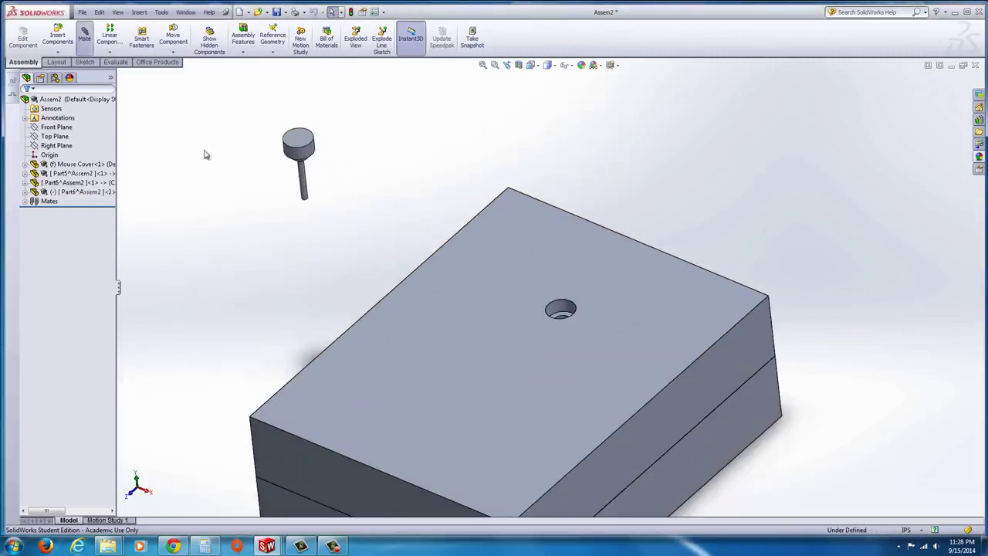
left_click(304, 152)
left_click(555, 322)
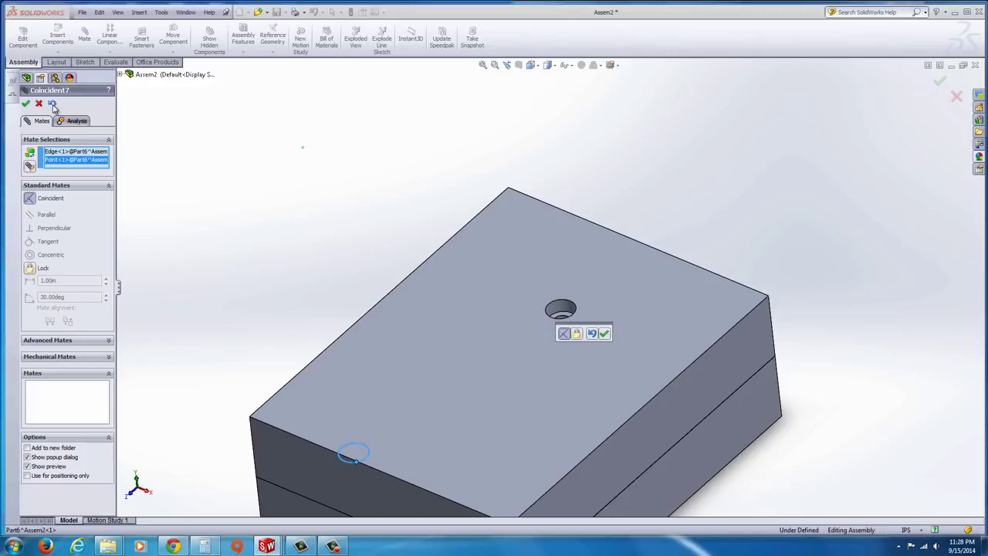
left_click(52, 104)
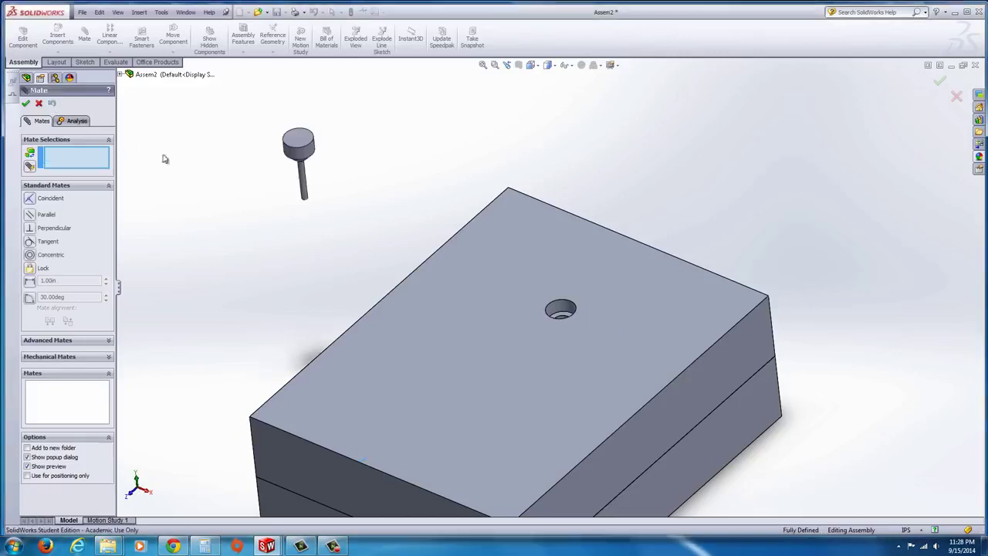
left_click(308, 154)
left_click(549, 317)
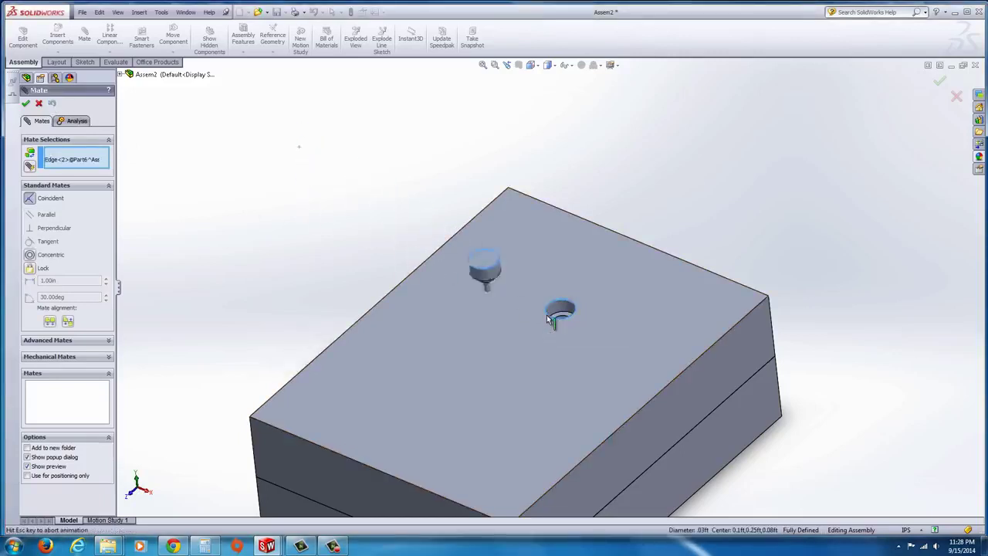
left_click(625, 331)
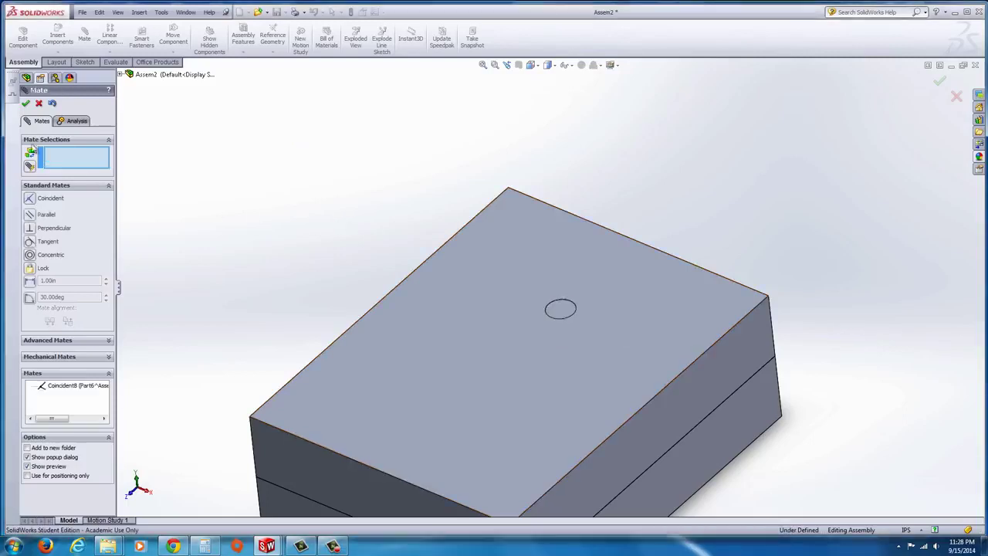
left_click(26, 102)
Explode the Assem2 mold assembly with its existing exploded view
scroll(300, 321, "up", 5)
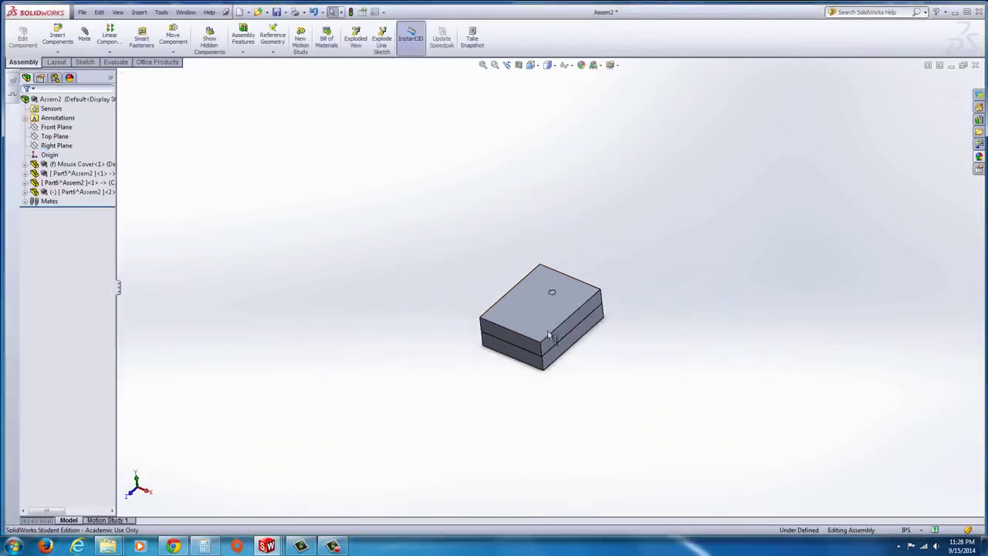
scroll(351, 121, "down", 2)
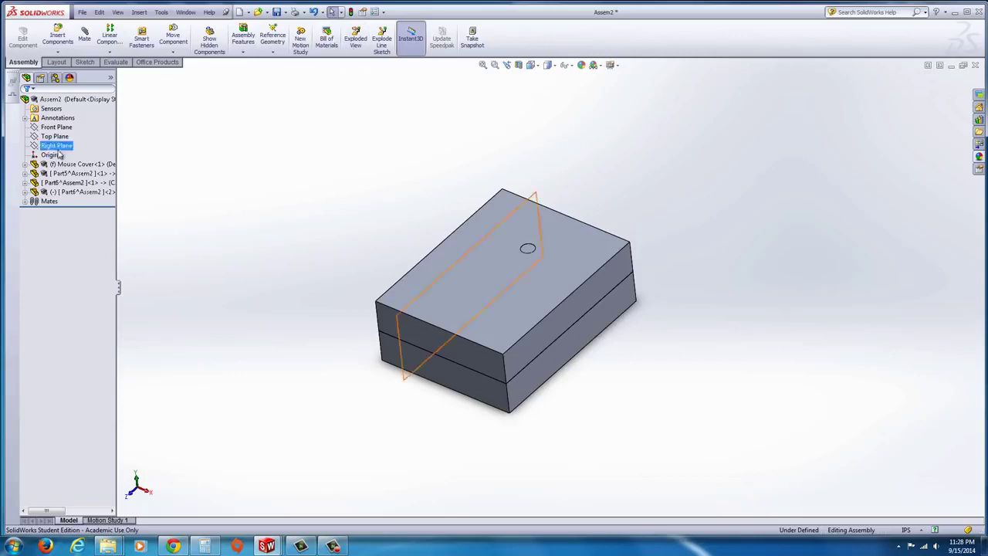
right_click(43, 100)
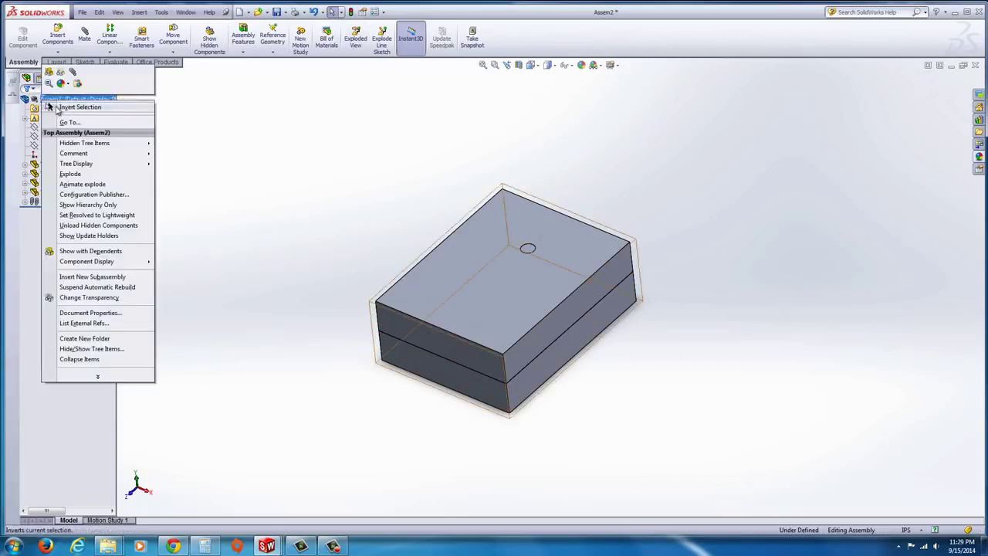
left_click(76, 176)
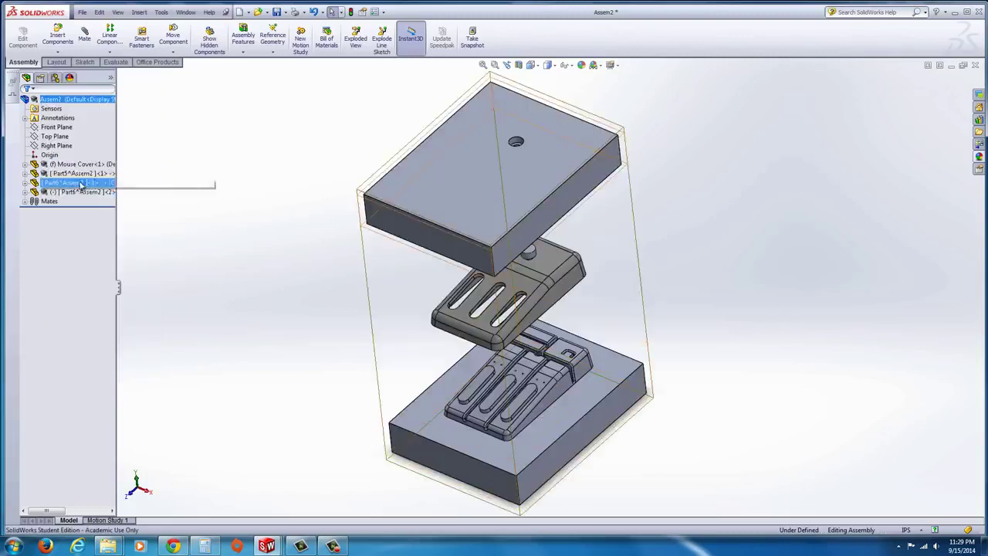
Examine the existing exploded mold assembly from several angles, including where the core pin sits relative to the upper block
scroll(448, 415, "up", 5)
scroll(547, 272, "down", 3)
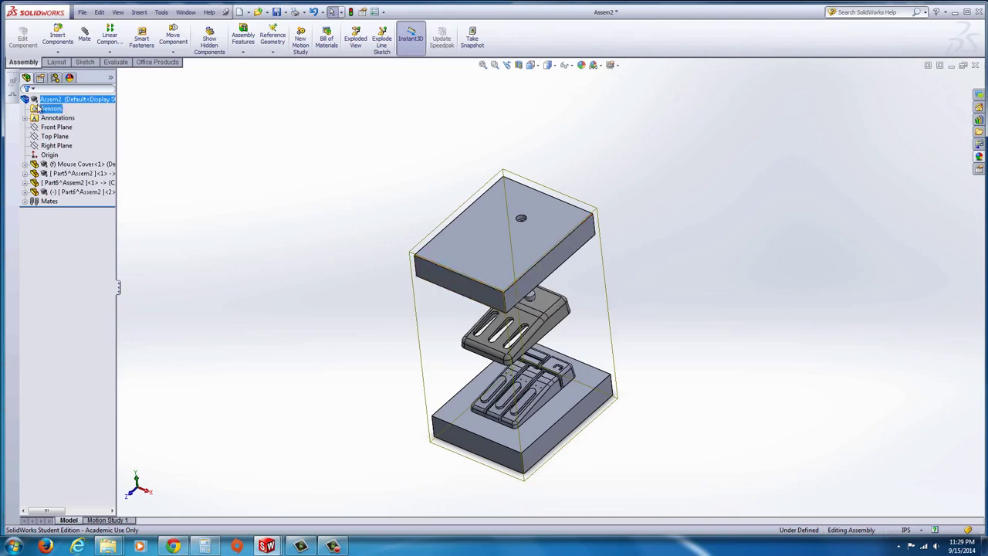
middle_click_drag(555, 303, 503, 269)
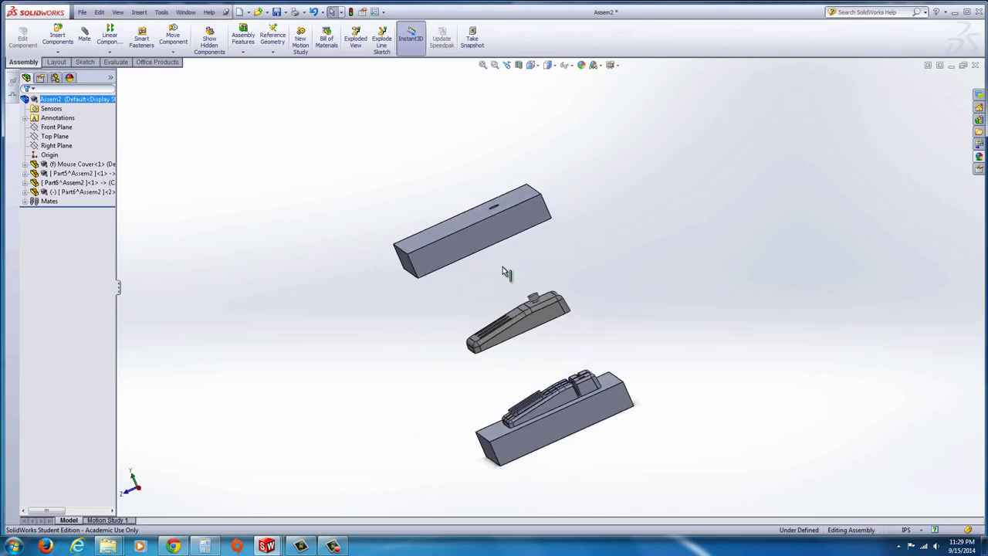
scroll(541, 302, "down", 5)
scroll(545, 289, "up", 5)
middle_click_drag(564, 335, 579, 301)
scroll(573, 270, "up", 2)
Create a new exploded view moving the cavity block and core pin together about 4.43 in up and the lower block about 3.83 in down
left_click(355, 40)
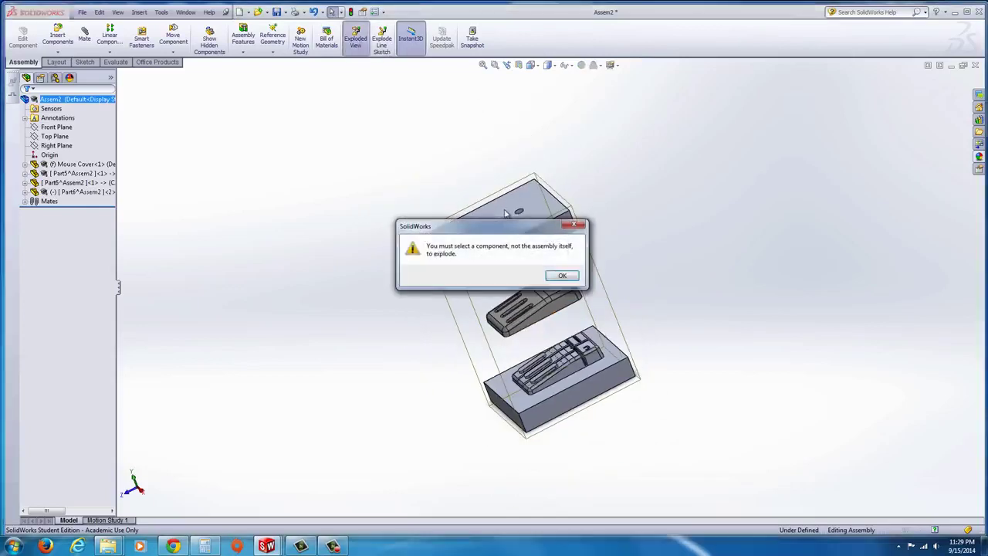
left_click(561, 276)
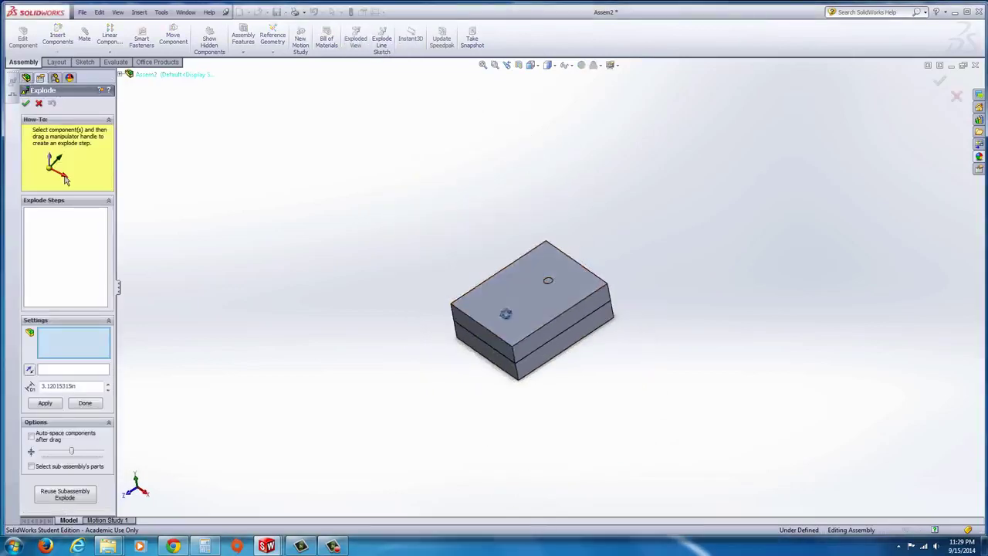
left_click(526, 292)
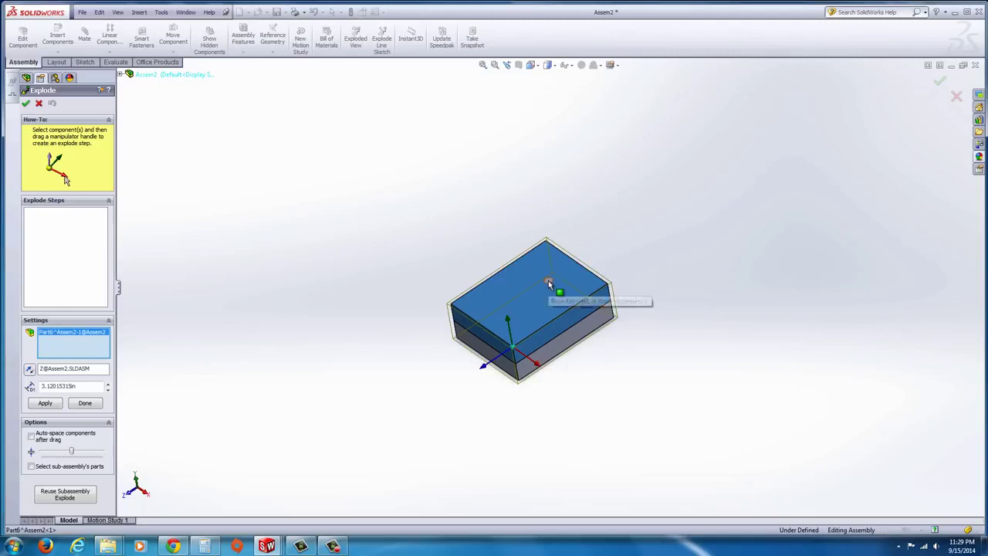
left_click(543, 292)
left_click_drag(544, 259, 536, 139)
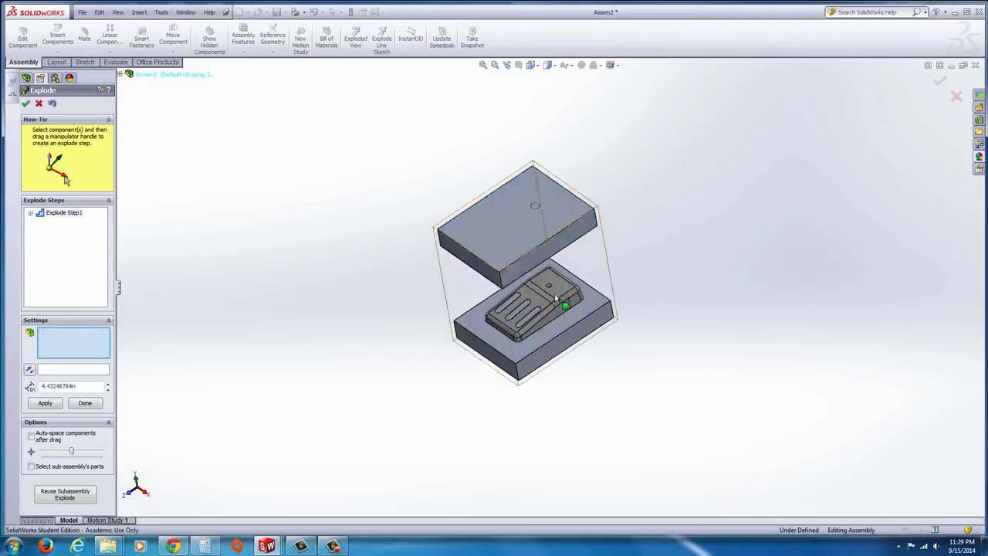
left_click(602, 306)
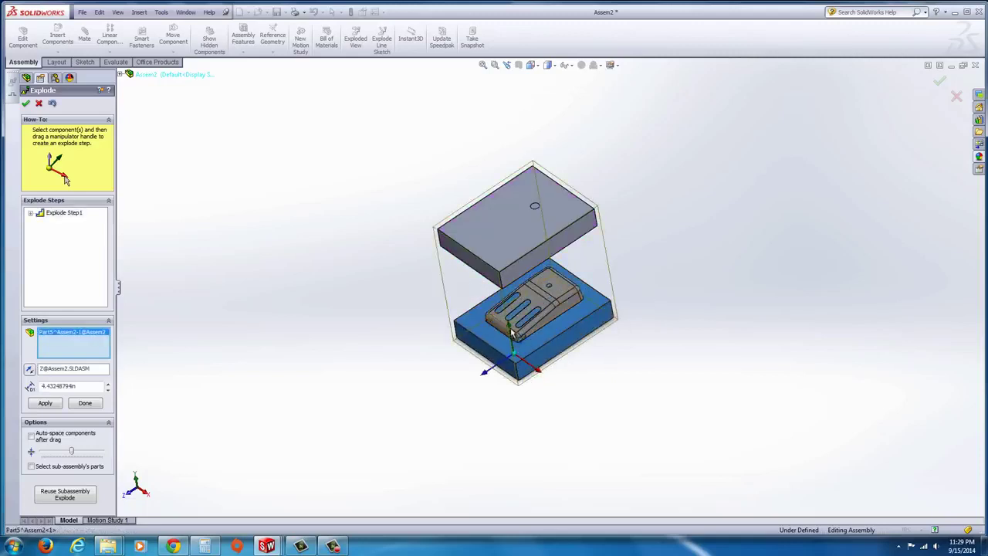
left_click_drag(509, 330, 514, 400)
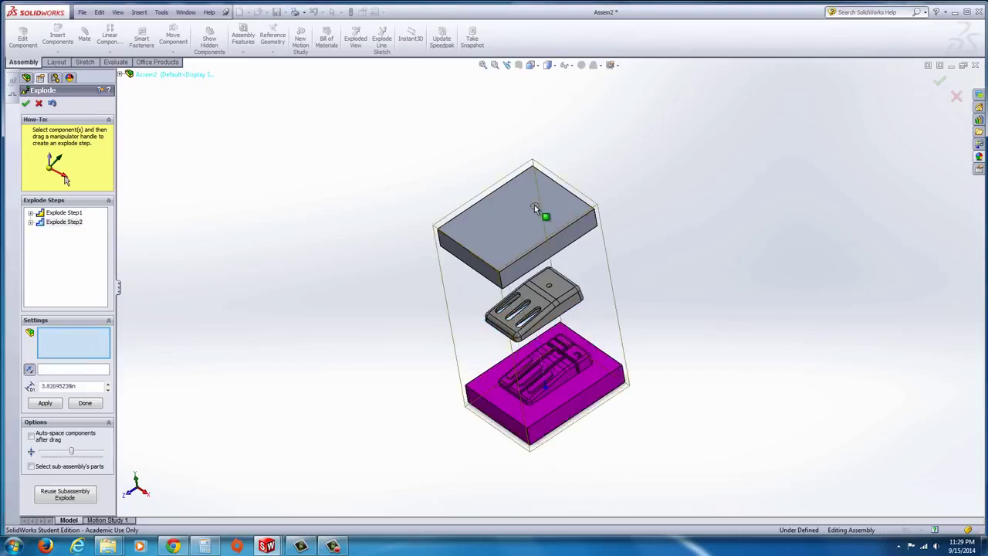
Explode the core pin about 2 in upward out of the cavity block's counterbore and finish the exploded view
scroll(540, 210, "down", 3)
left_click(534, 225)
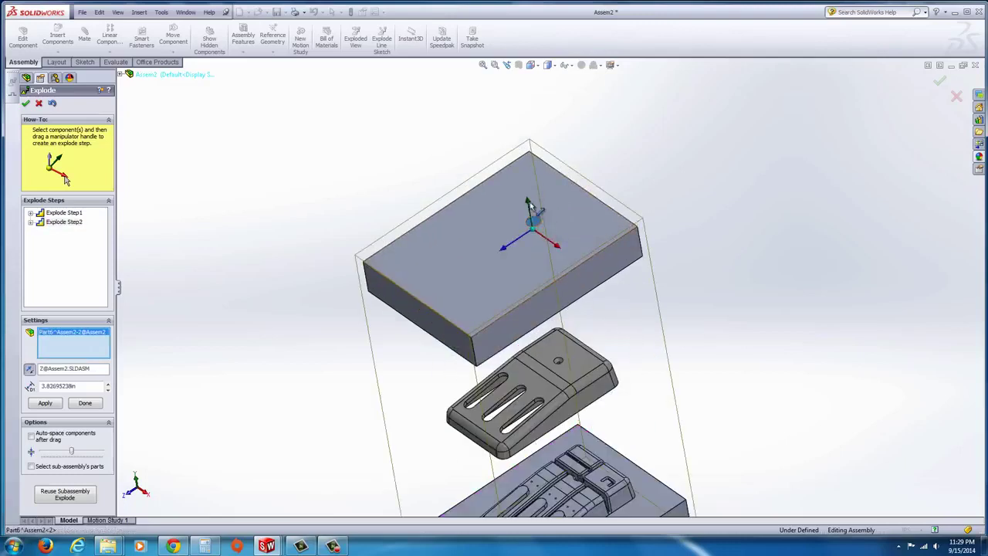
left_click_drag(527, 202, 525, 158)
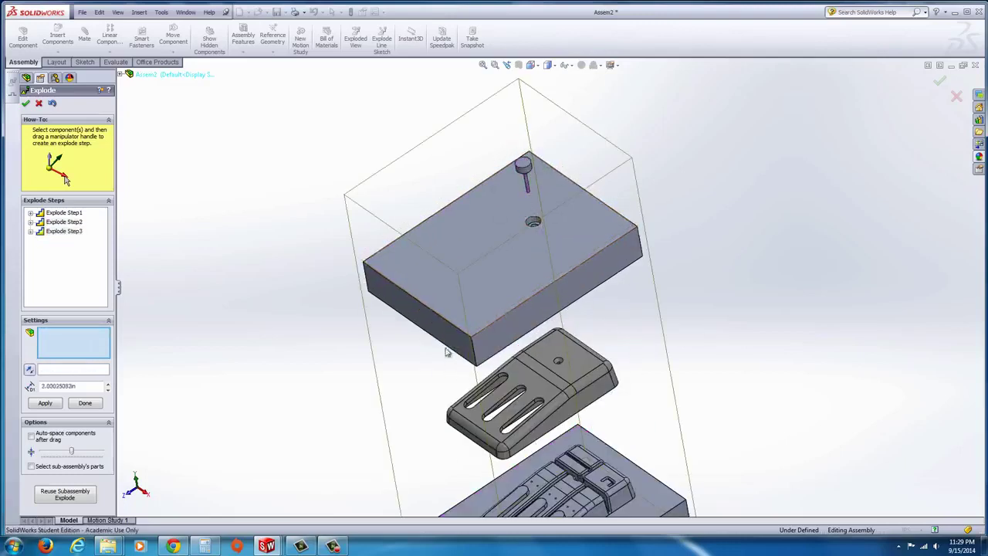
scroll(586, 403, "up", 3)
scroll(585, 403, "down", 2)
left_click(26, 103)
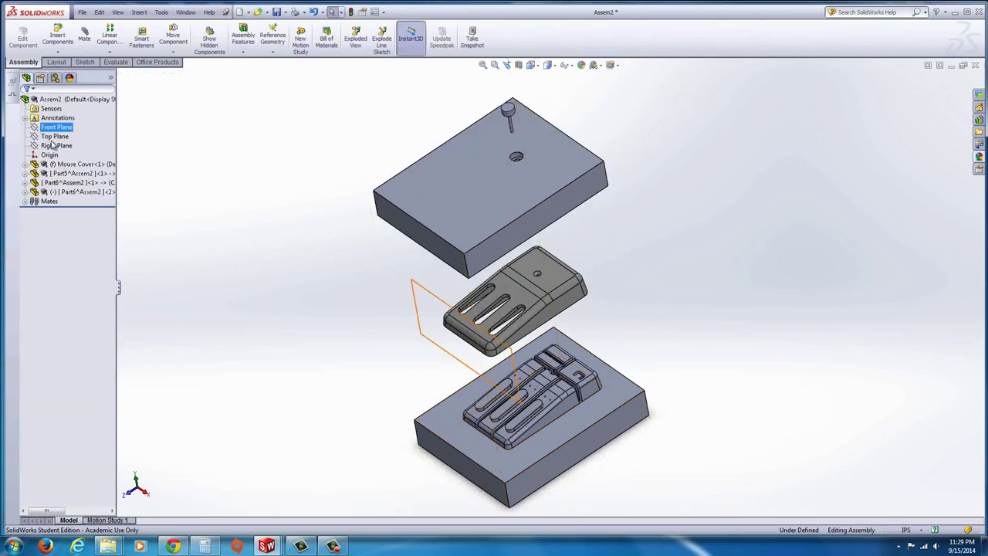
Play the Assem2 collapse animation, switch it to fast playback speed, and stop it
left_click(48, 99)
right_click(48, 100)
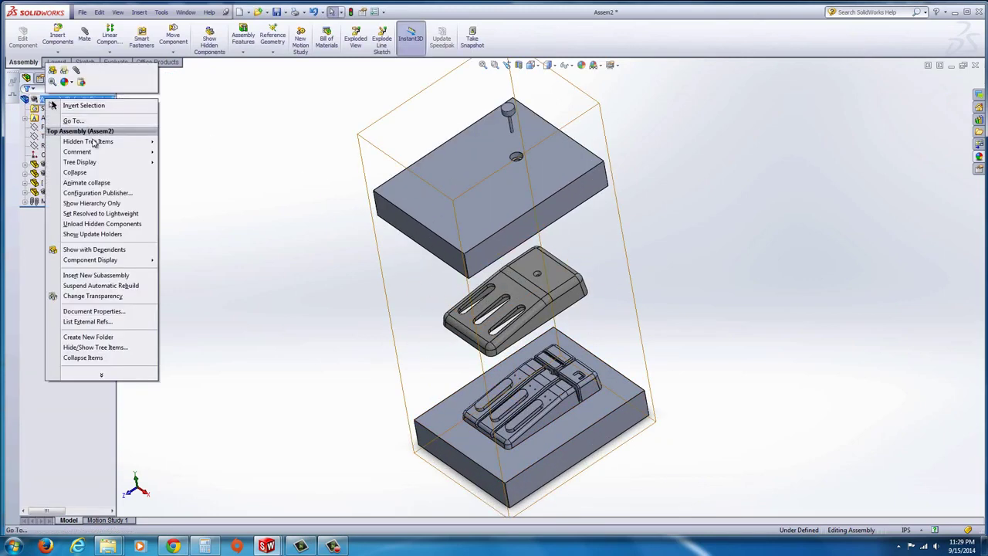
left_click(88, 183)
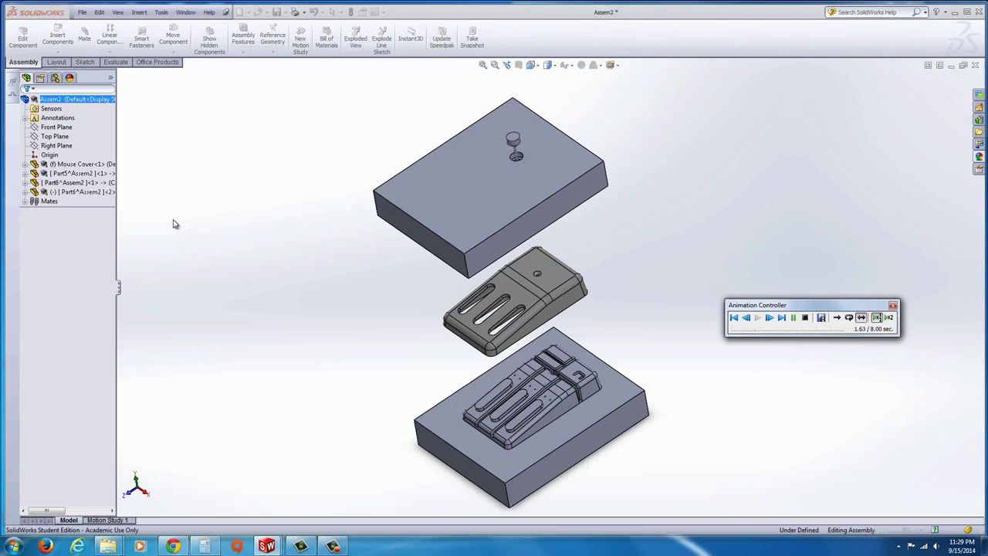
left_click(888, 318)
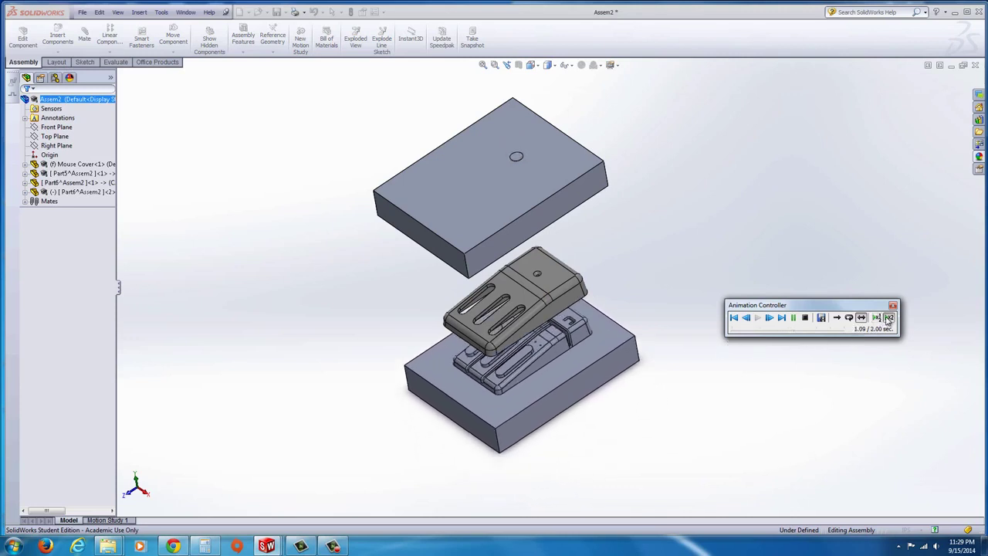
left_click(805, 318)
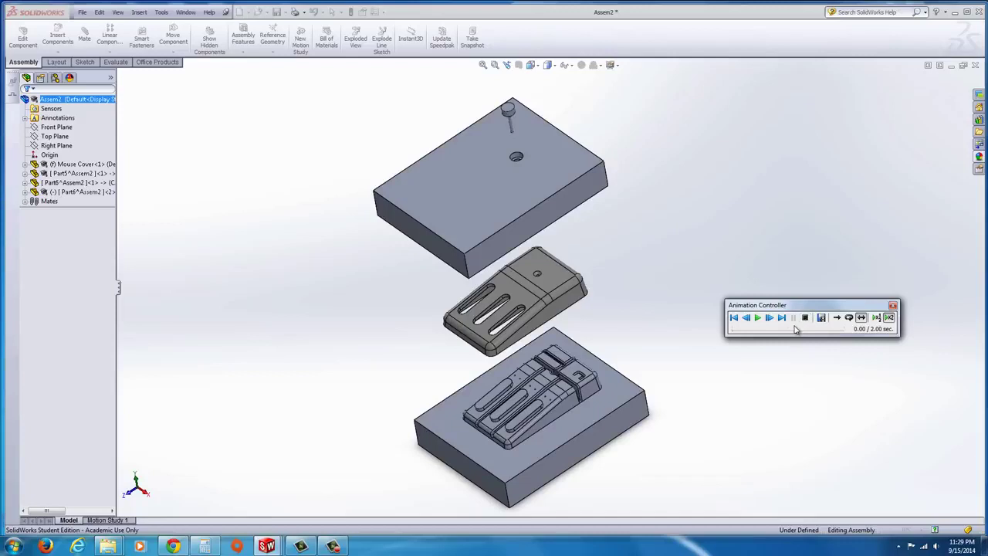